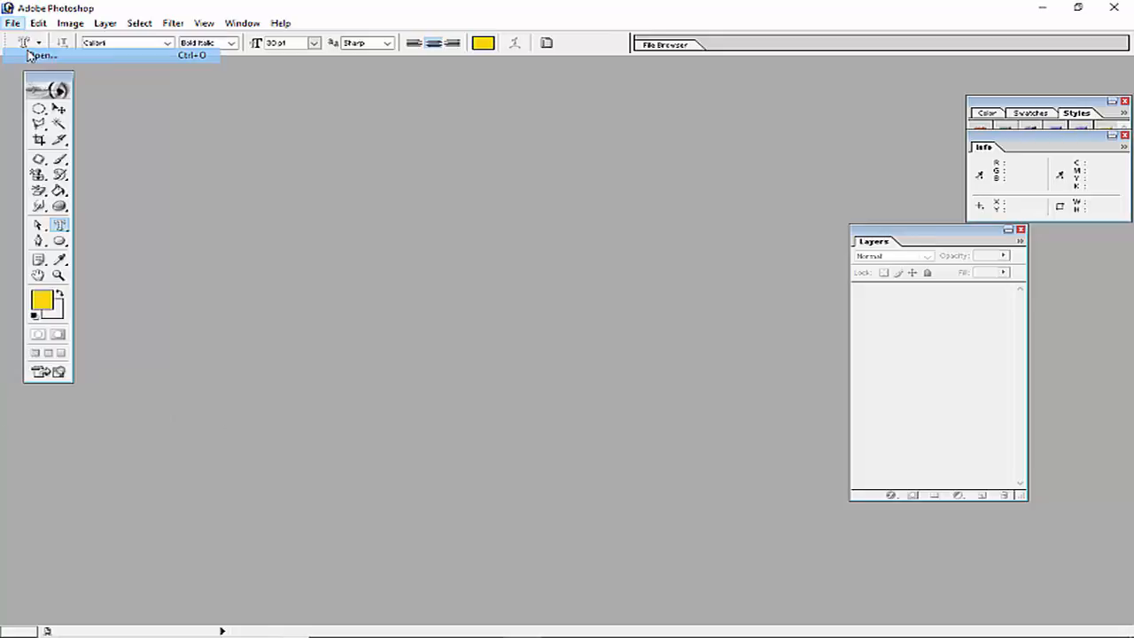
- Open the portrait index67587867.jpg from the images folder and move its window clear of the toolbox
left_click_drag(758, 124, 766, 241)
double_click(542, 231)
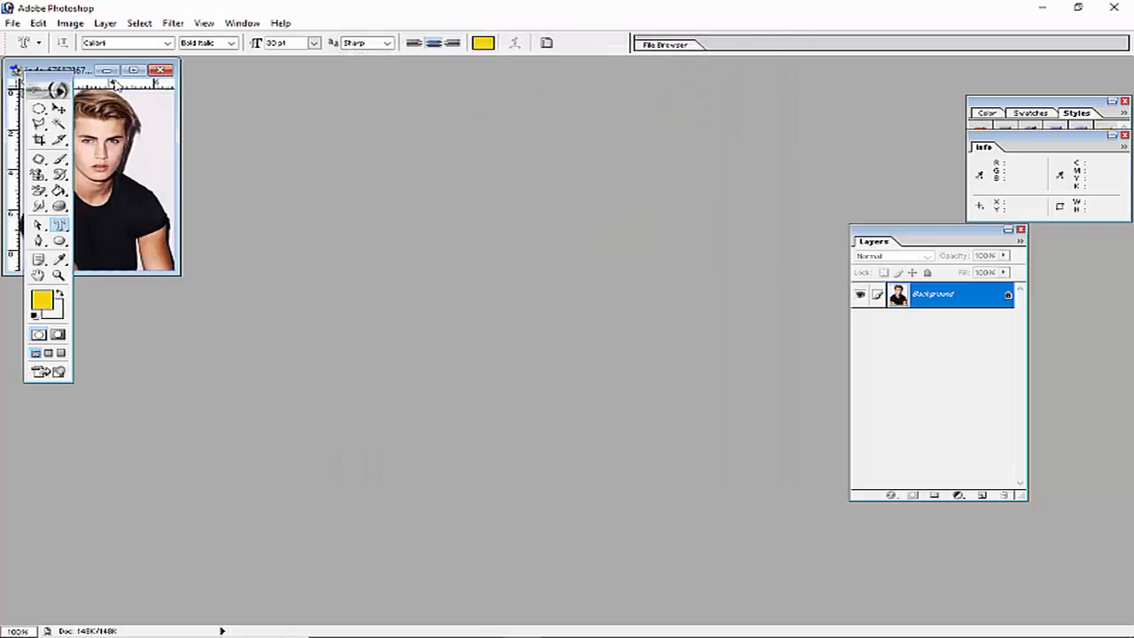
left_click_drag(80, 74, 353, 131)
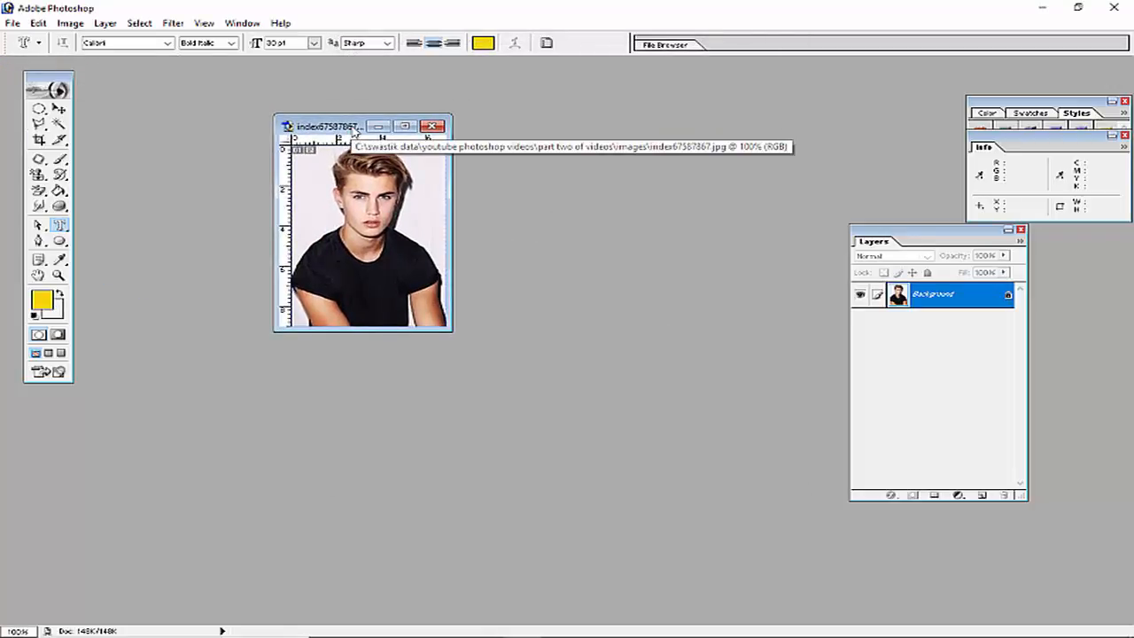
left_click_drag(353, 131, 202, 111)
- Open the colourful images67567567.jpg from the images folder and maximise its window
left_click(14, 24)
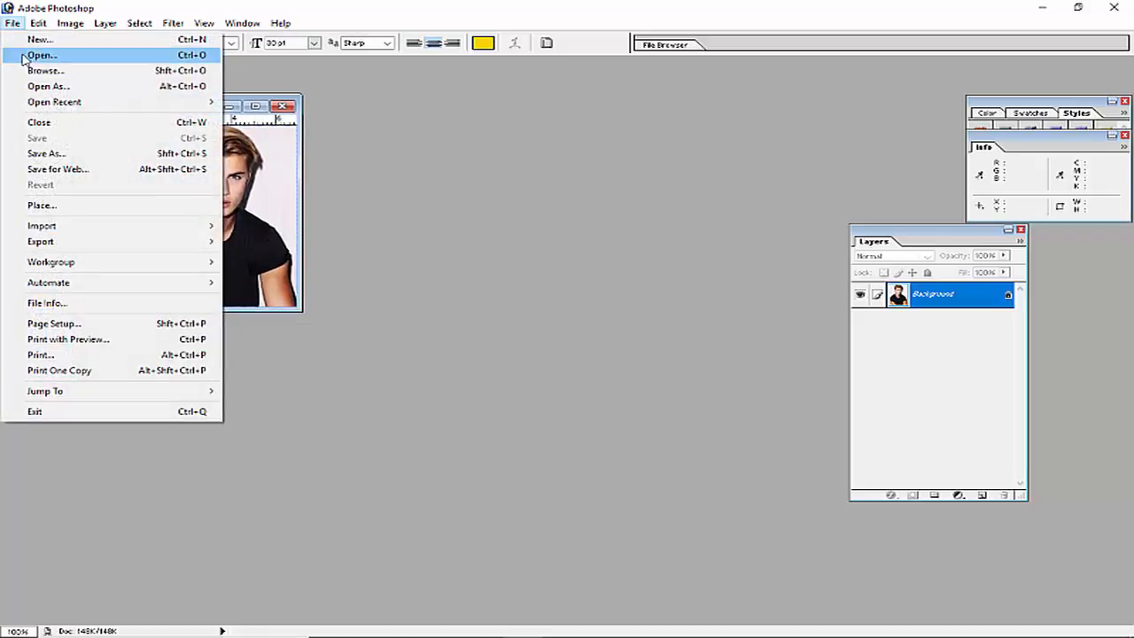
left_click(25, 54)
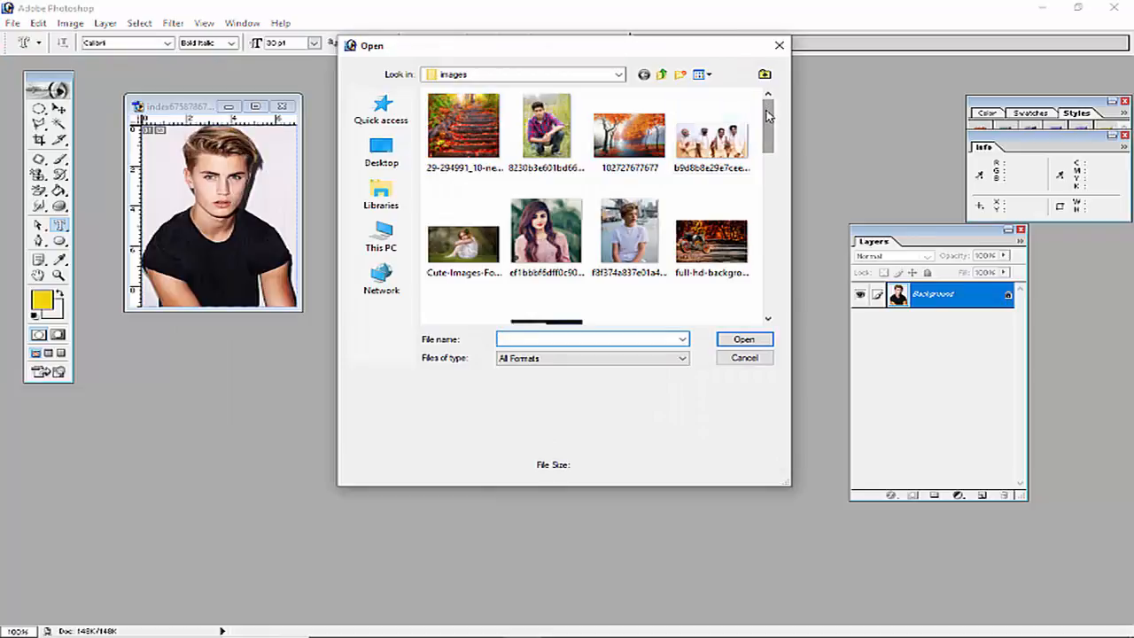
scroll(747, 142, "down", 5)
scroll(745, 189, "down", 2)
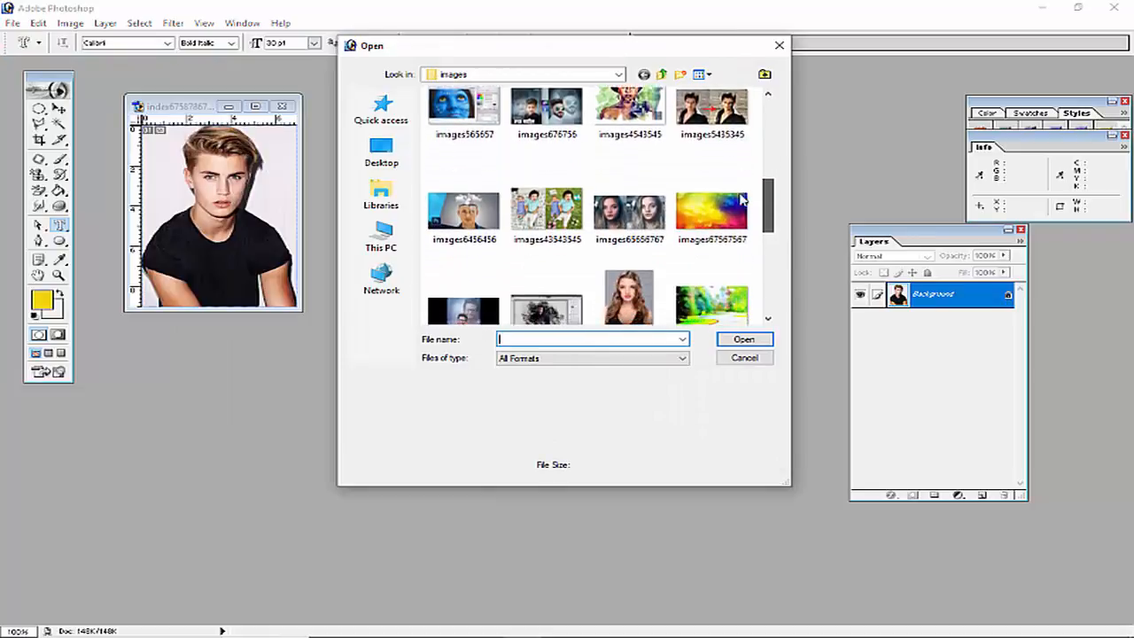
double_click(724, 197)
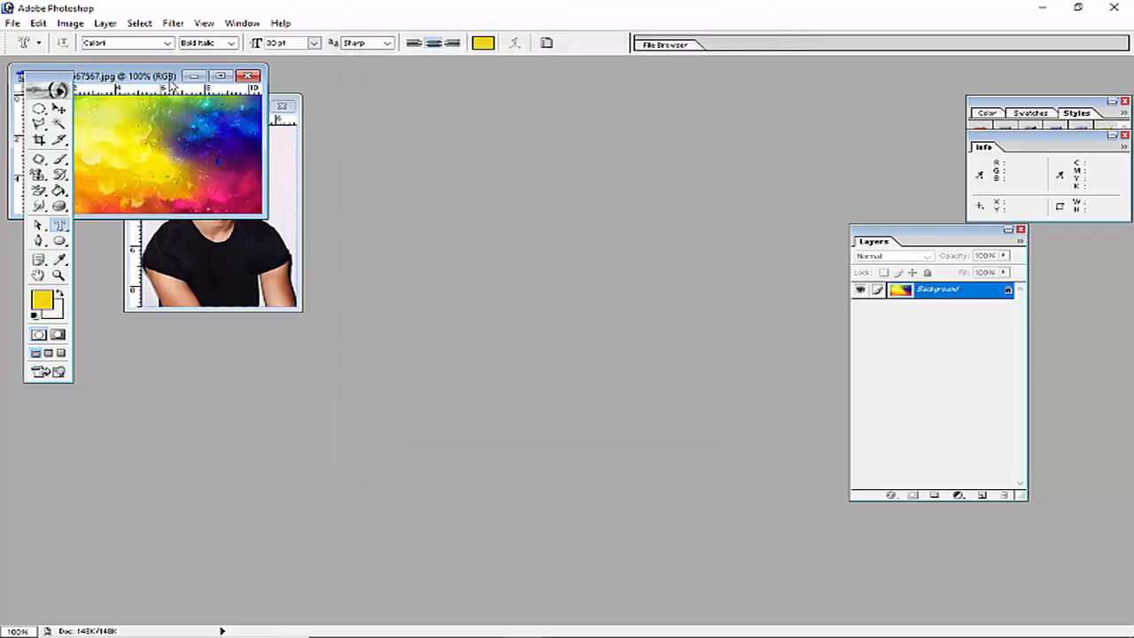
left_click_drag(168, 79, 399, 71)
left_click(454, 75)
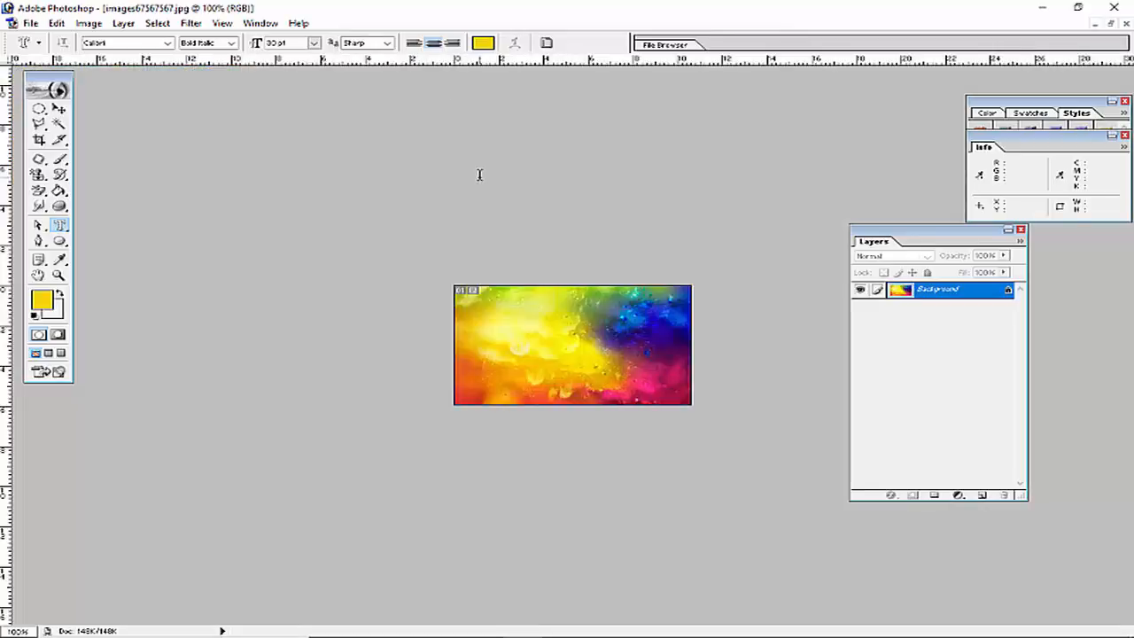
- Apply a light Gaussian Blur to the colourful image
scroll(507, 223, "up", 9)
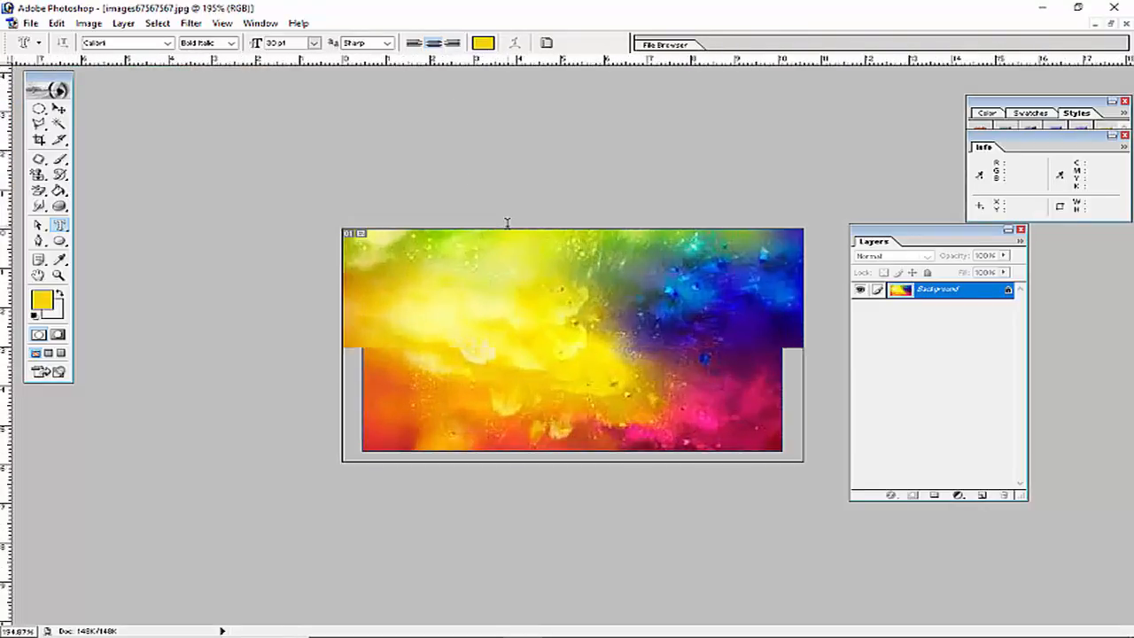
scroll(507, 223, "up", 2)
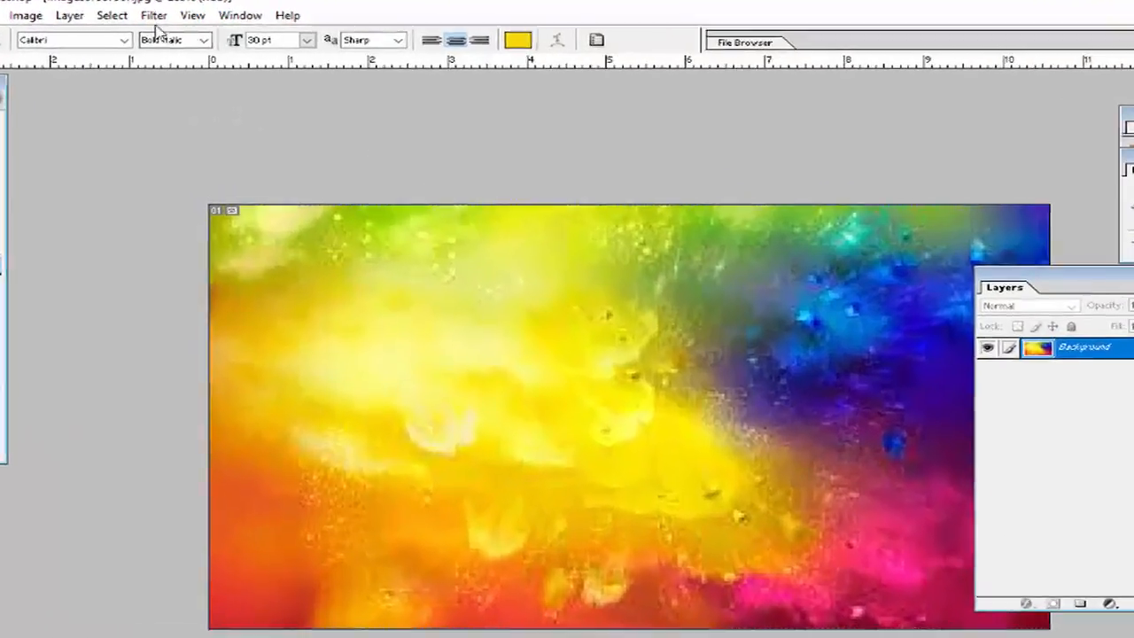
left_click(190, 23)
mouse_move(177, 155)
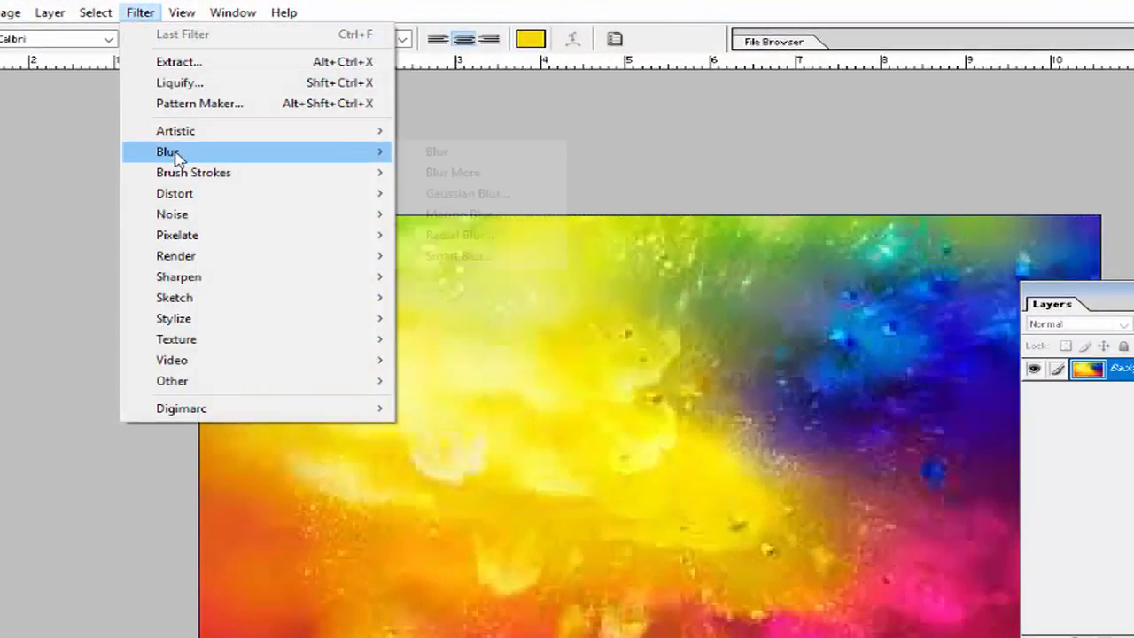
left_click(483, 193)
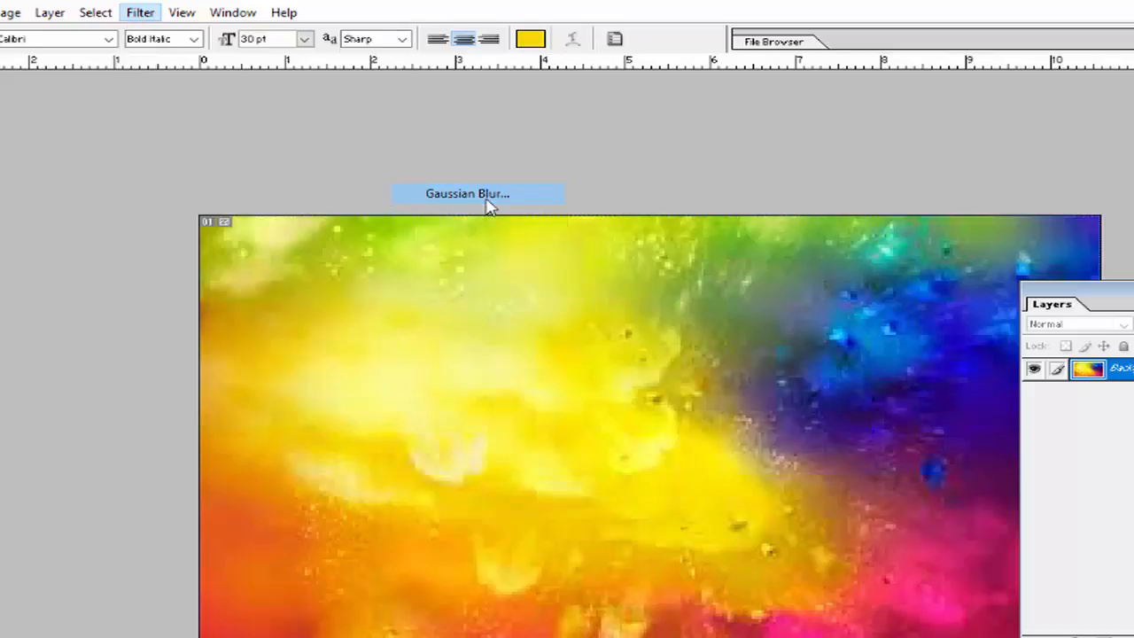
left_click_drag(461, 173, 278, 116)
mouse_move(176, 396)
left_mouse_down()
mouse_move(155, 393)
mouse_move(177, 387)
left_mouse_up()
left_click(407, 140)
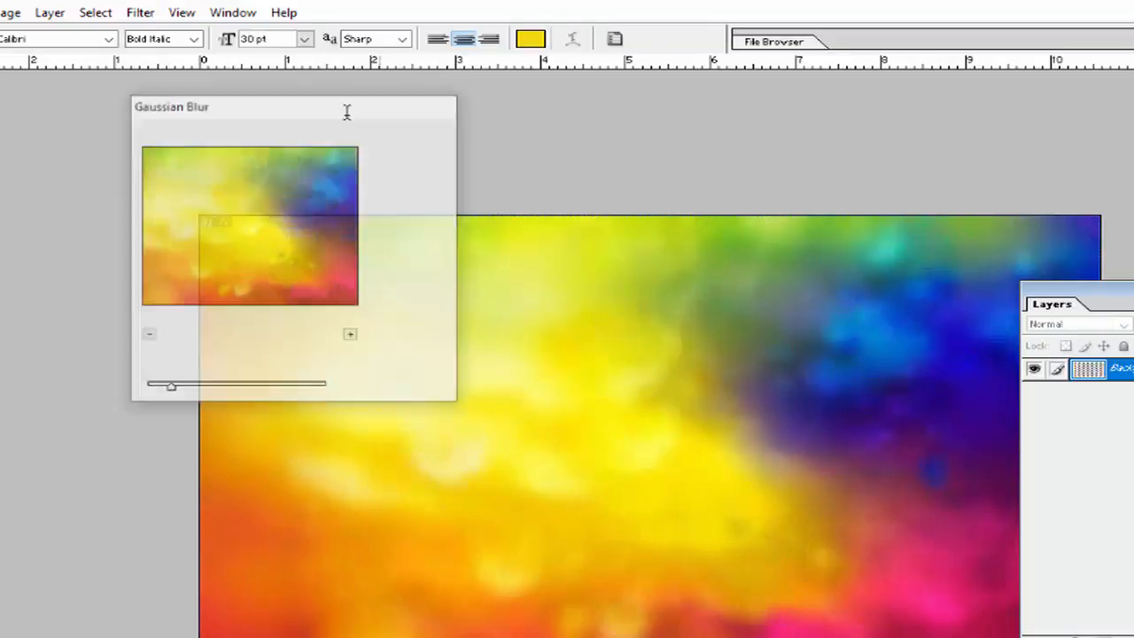
- Apply a Smart Blur to the colourful image with radius 9.1, threshold 6.6, Low quality and Normal mode
left_click(142, 14)
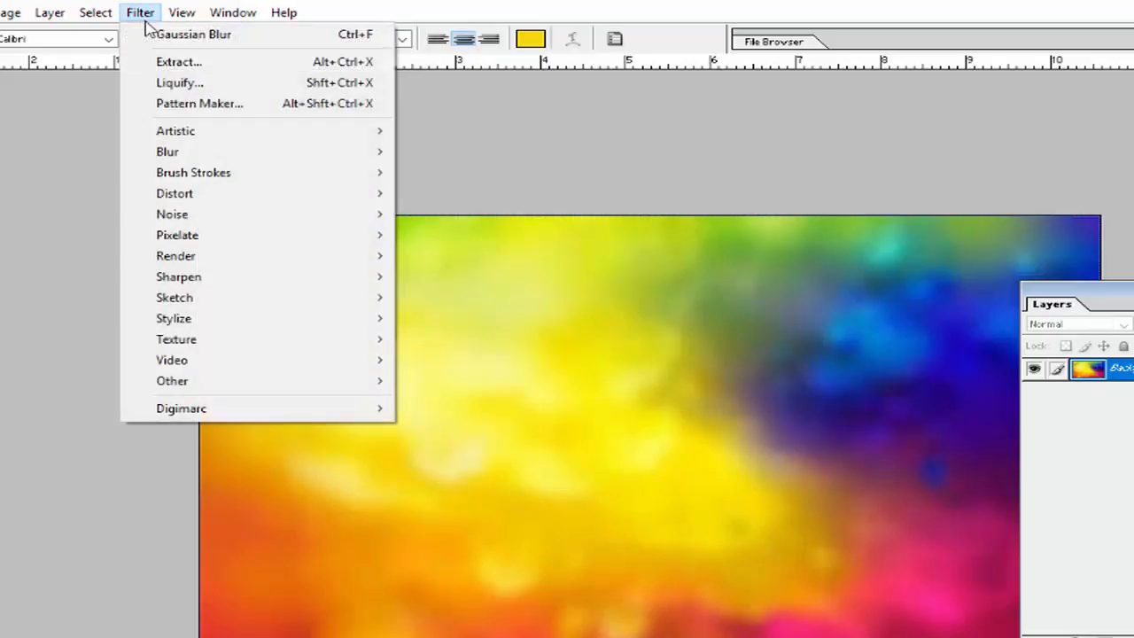
mouse_move(197, 174)
mouse_move(286, 156)
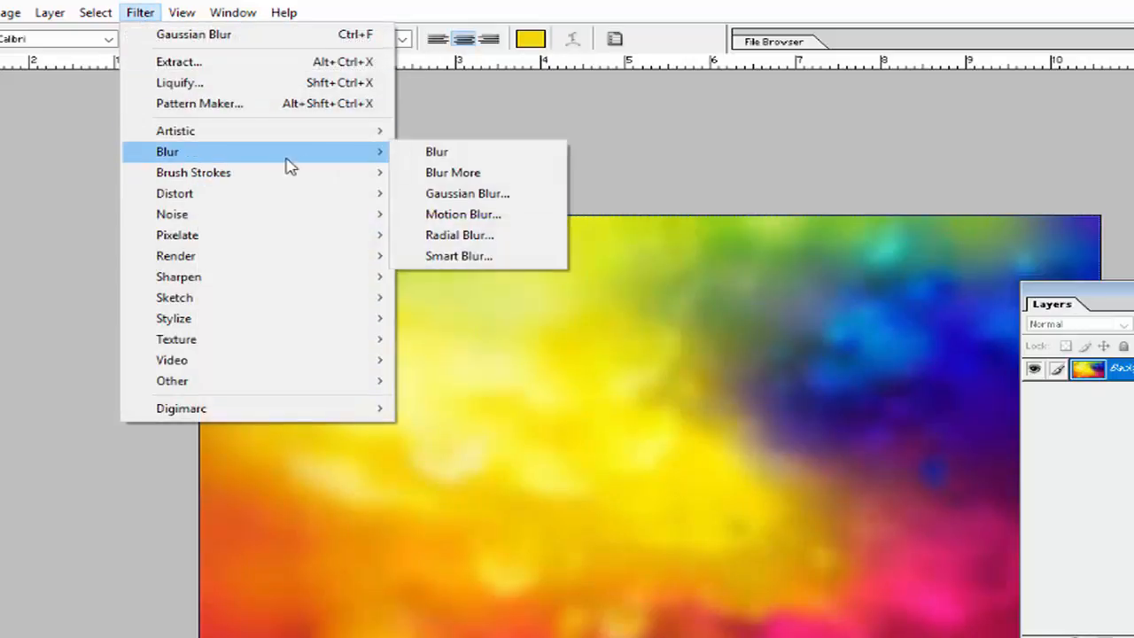
left_click(441, 256)
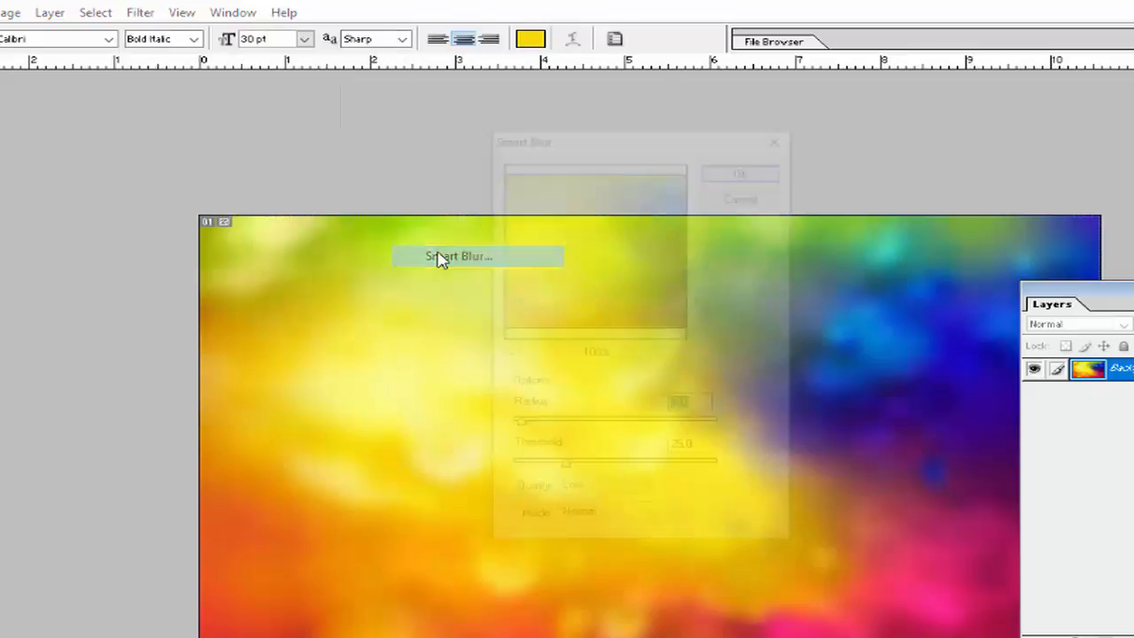
left_click(529, 429)
left_click_drag(518, 424, 531, 427)
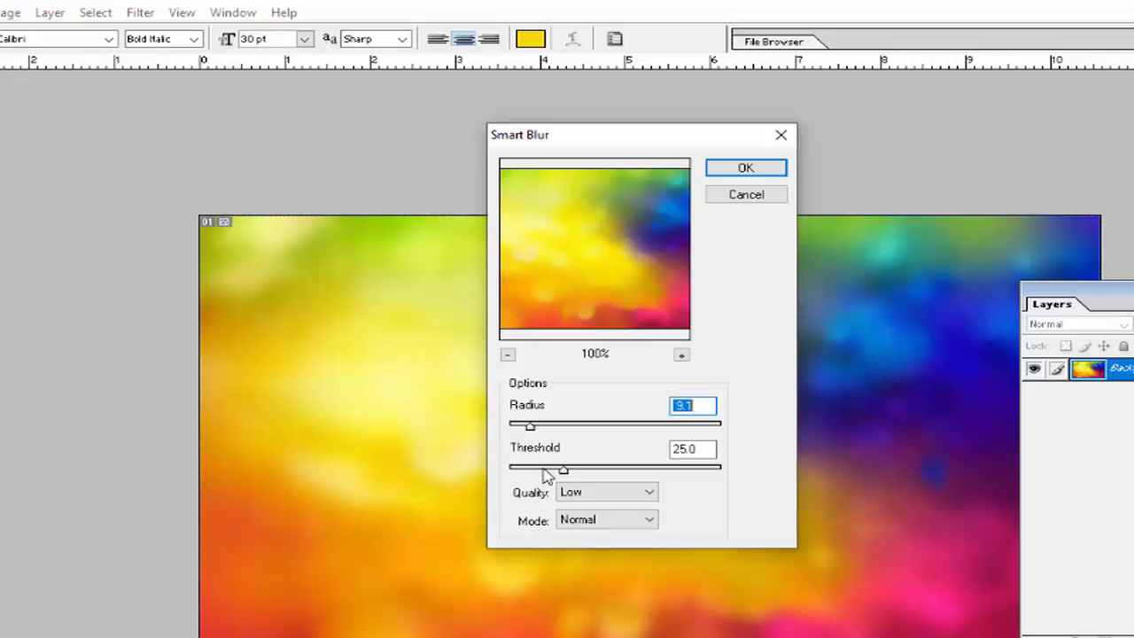
left_click_drag(547, 471, 534, 474)
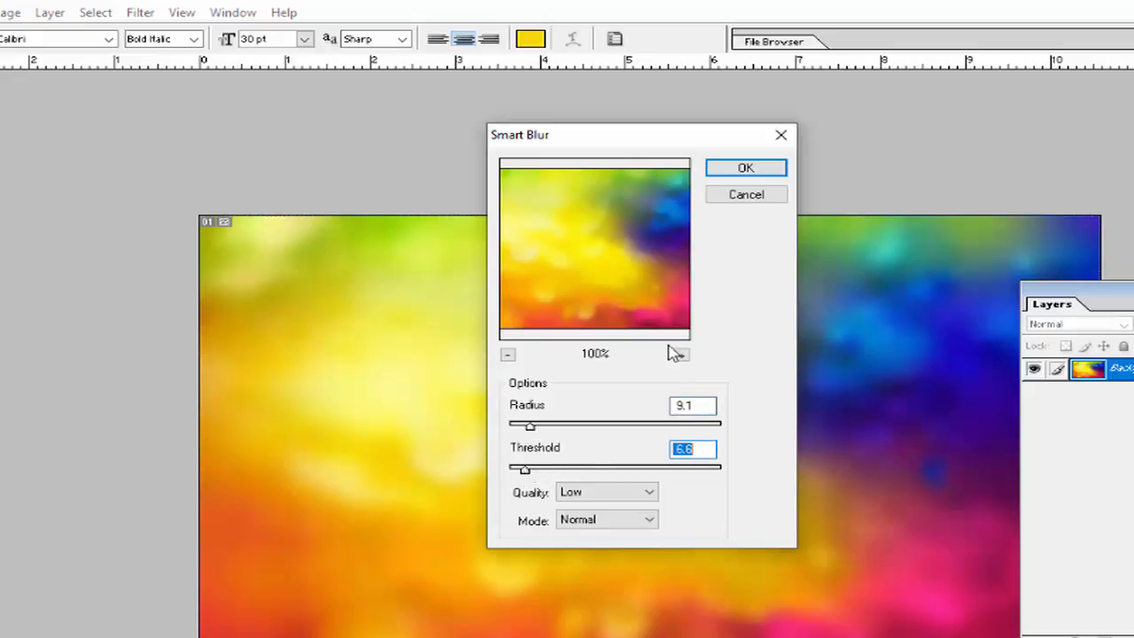
left_click(738, 169)
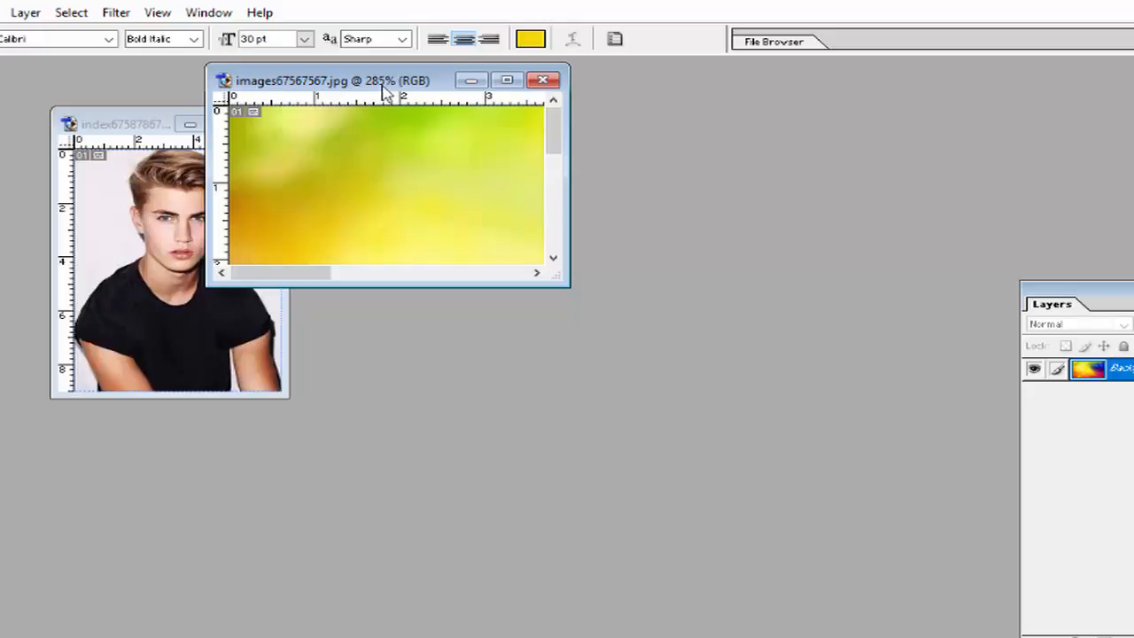
- Move the colourful image's window away from the portrait and maximise the portrait window
left_click_drag(384, 88, 901, 108)
left_click(233, 127)
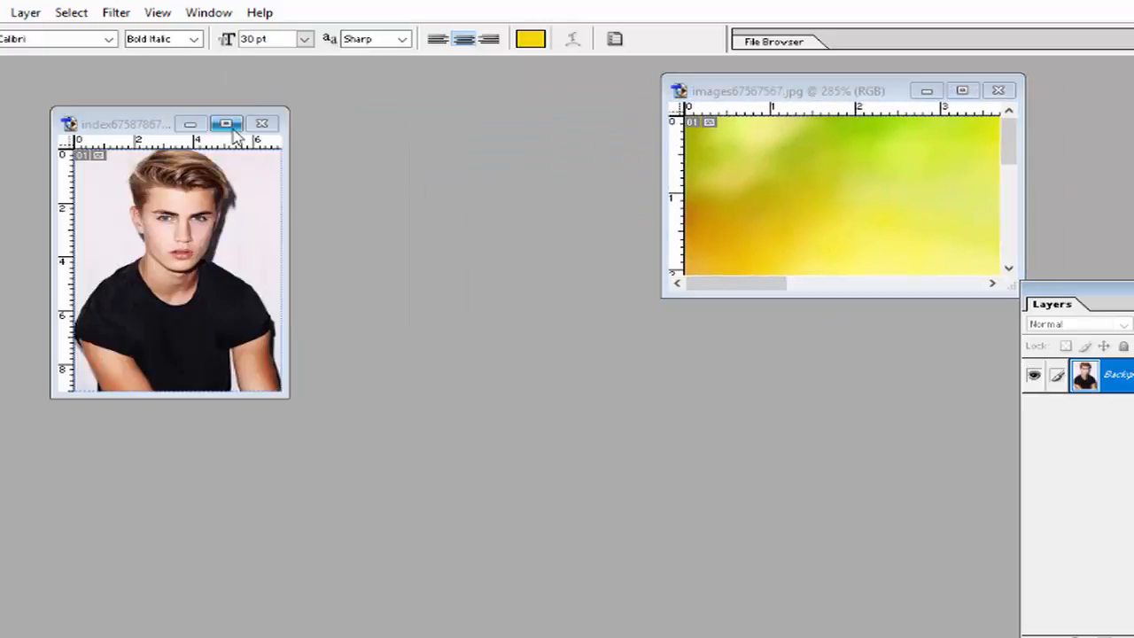
scroll(567, 306, "up", 7)
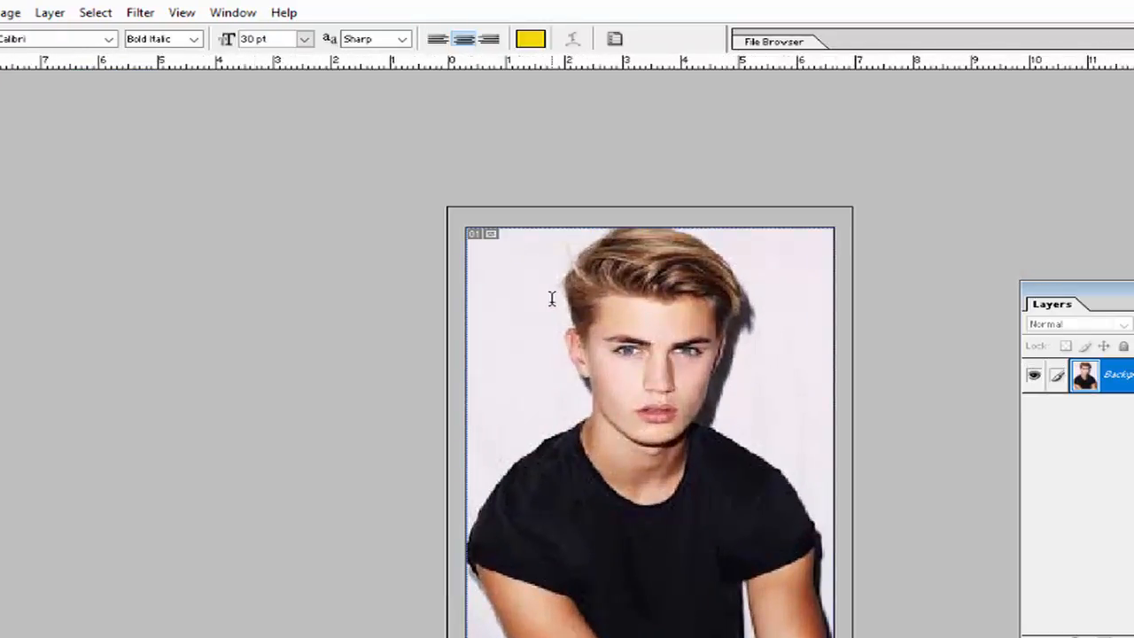
scroll(551, 299, "up", 2)
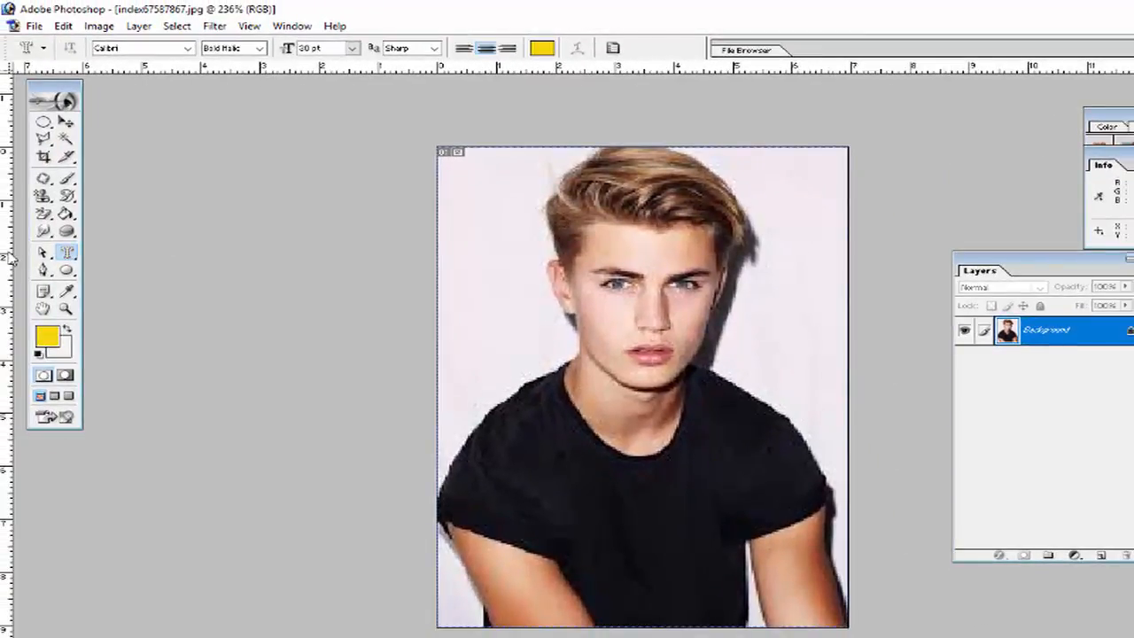
- Smudge the man's hair in the portrait using the Smudge tool with a 13 px hard brush at 50% strength
left_click(42, 230)
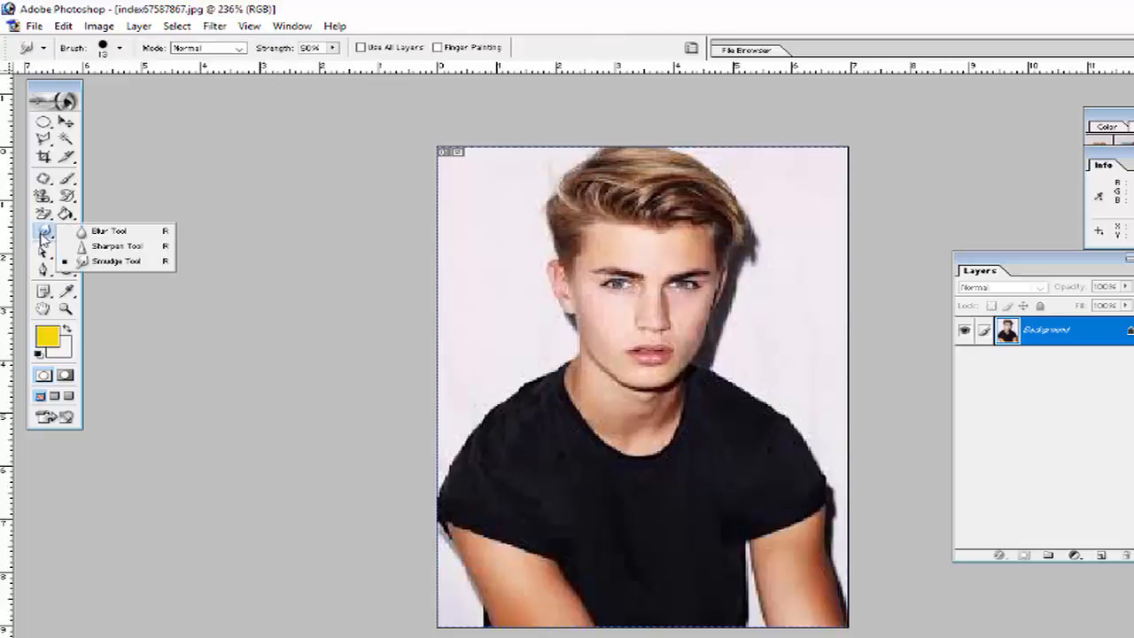
left_click(92, 262)
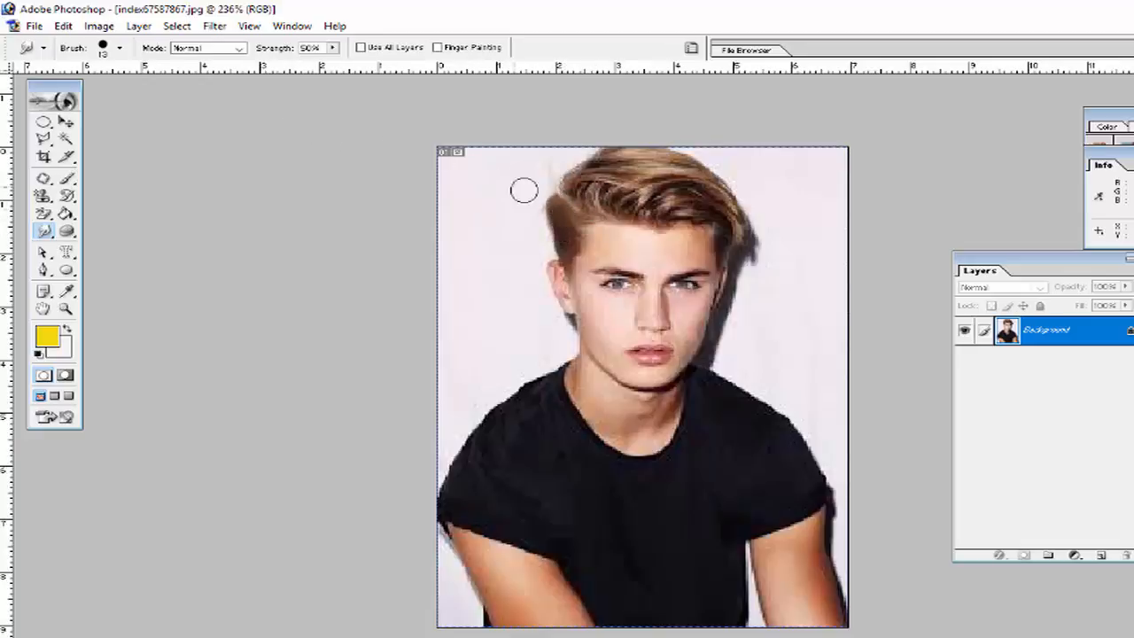
left_click(119, 49)
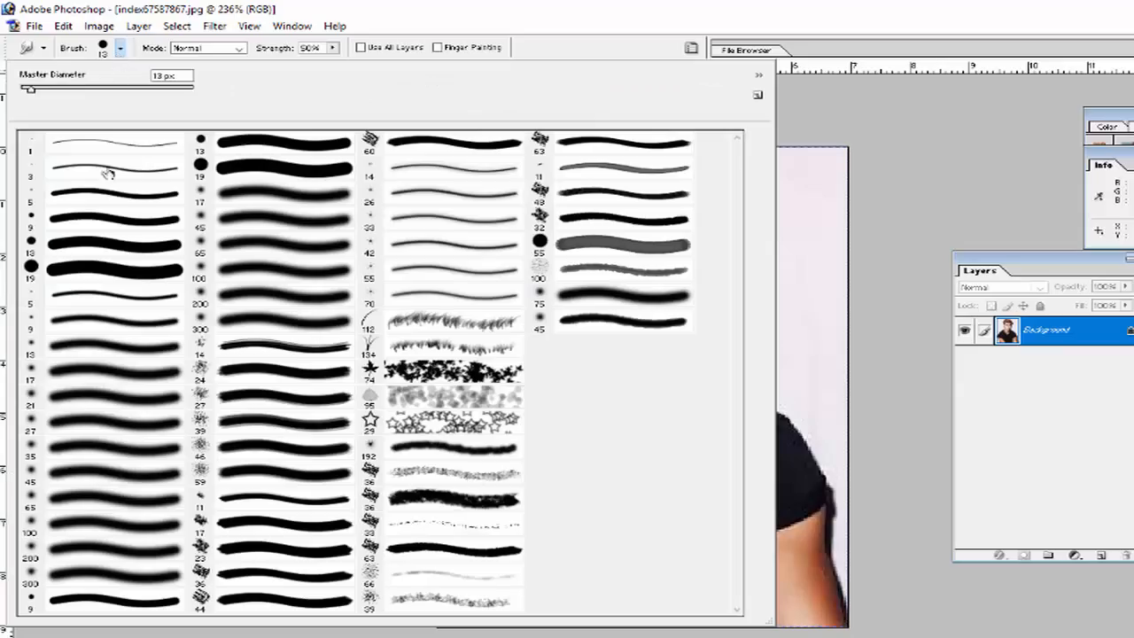
double_click(40, 245)
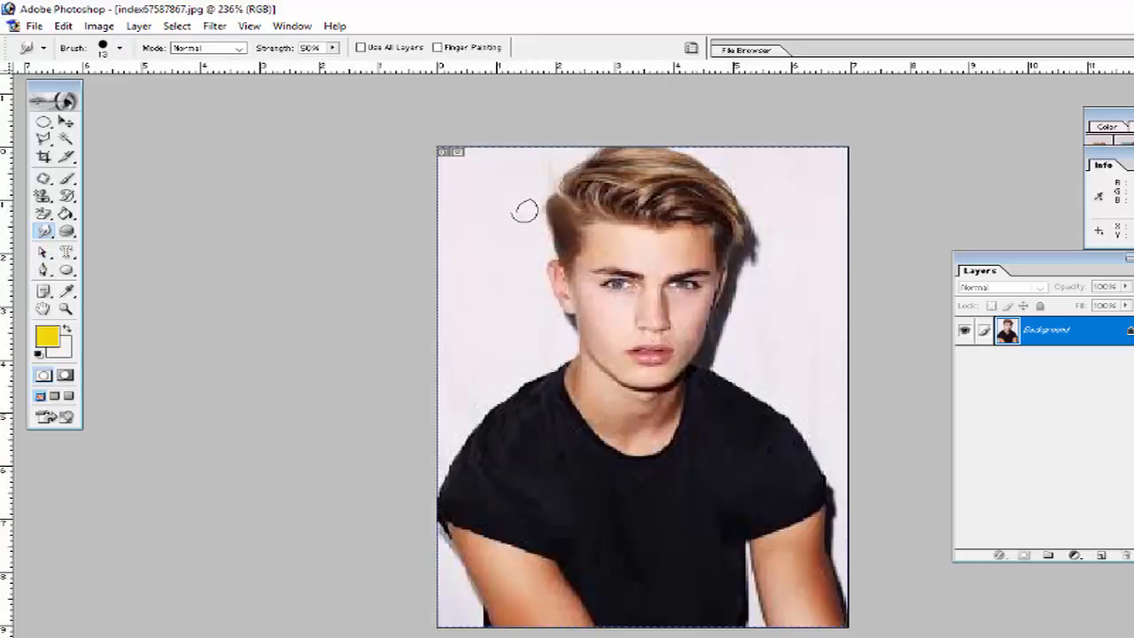
mouse_move(561, 233)
left_mouse_down()
mouse_move(561, 198)
mouse_move(567, 237)
mouse_move(565, 206)
mouse_move(572, 225)
mouse_move(597, 162)
mouse_move(615, 203)
mouse_move(621, 163)
mouse_move(650, 206)
mouse_move(650, 177)
mouse_move(675, 202)
mouse_move(670, 164)
mouse_move(661, 196)
mouse_move(640, 144)
mouse_move(683, 213)
mouse_move(685, 174)
mouse_move(706, 211)
mouse_move(705, 176)
mouse_move(724, 221)
left_mouse_up()
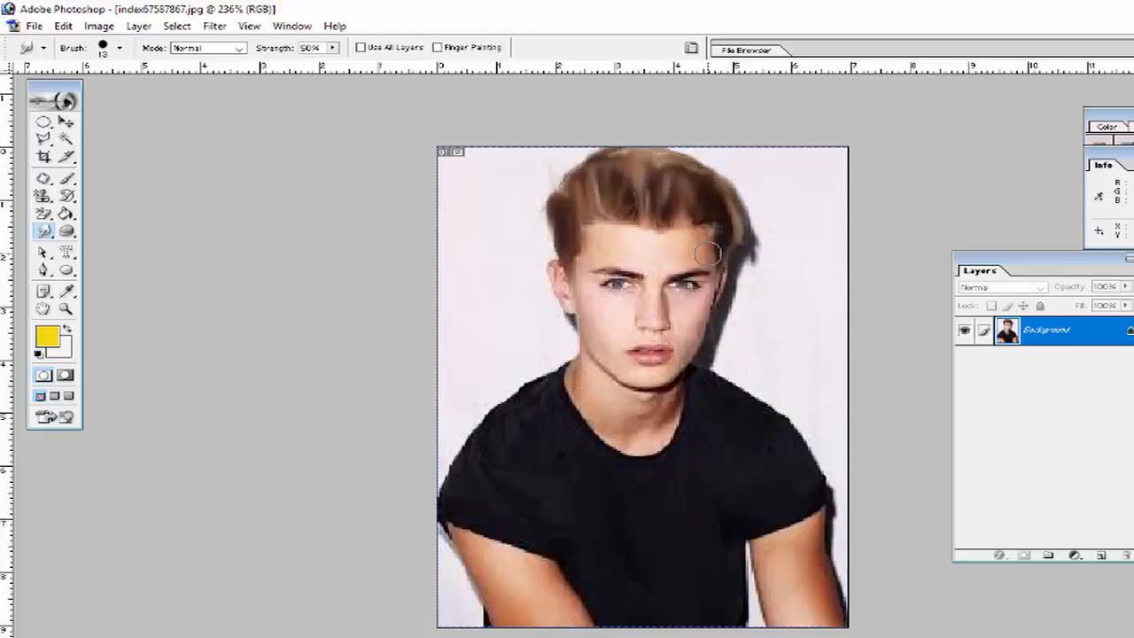
left_click(139, 25)
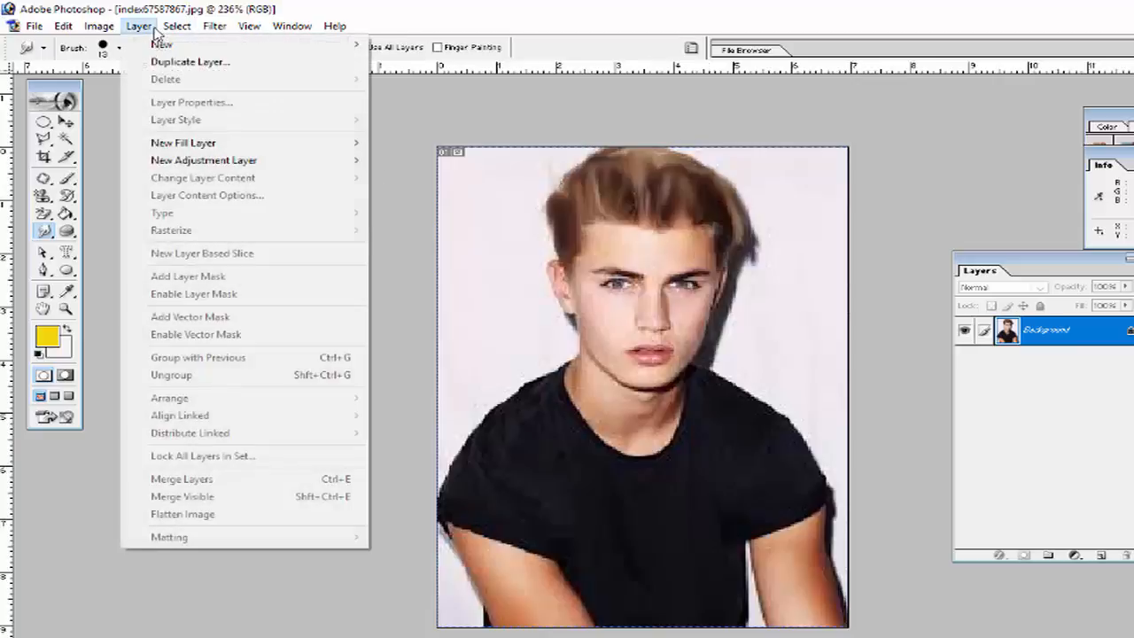
mouse_move(171, 147)
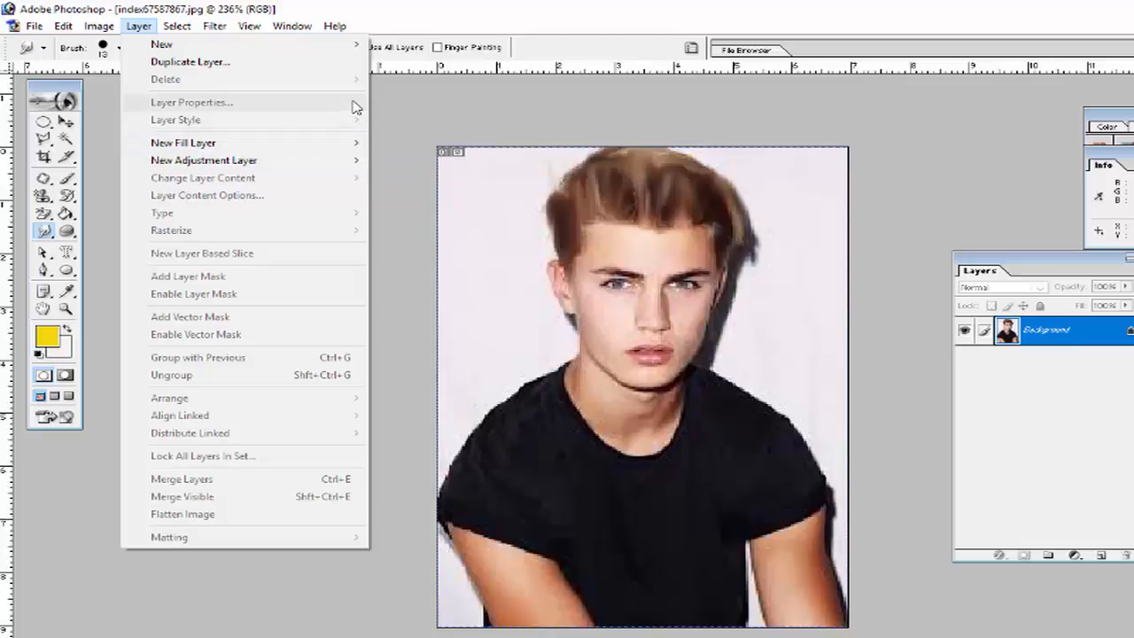
- Open the plaid-shirt photo 8230b3e601bd66e593423e8004058d84.jpg from the images folder and move its window clear of the toolbox
mouse_move(33, 29)
left_click(67, 61)
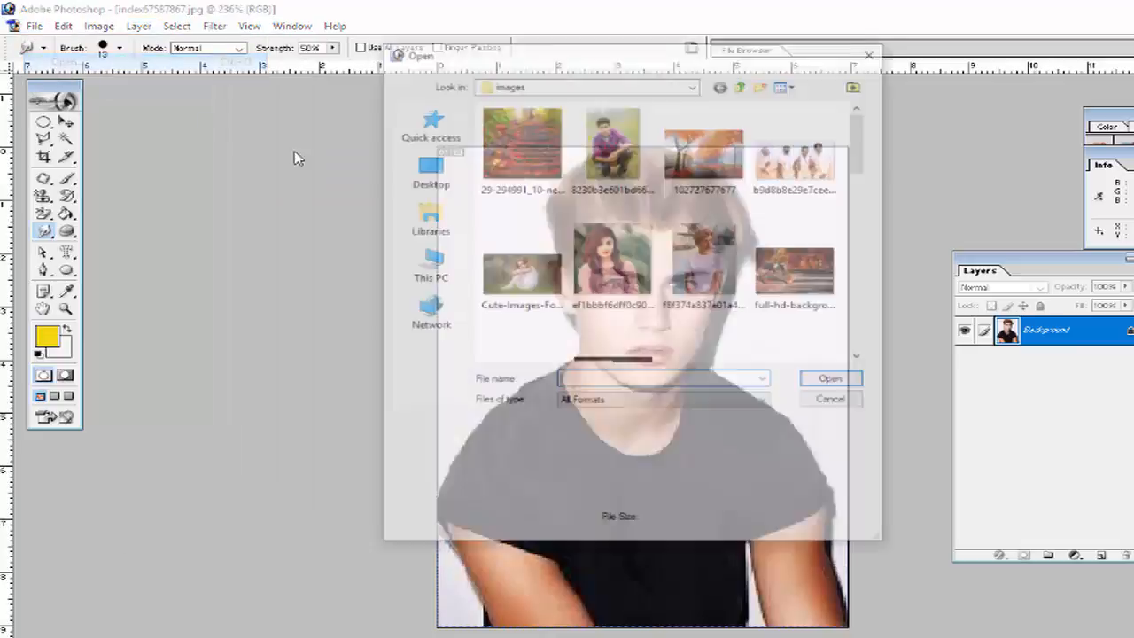
double_click(614, 153)
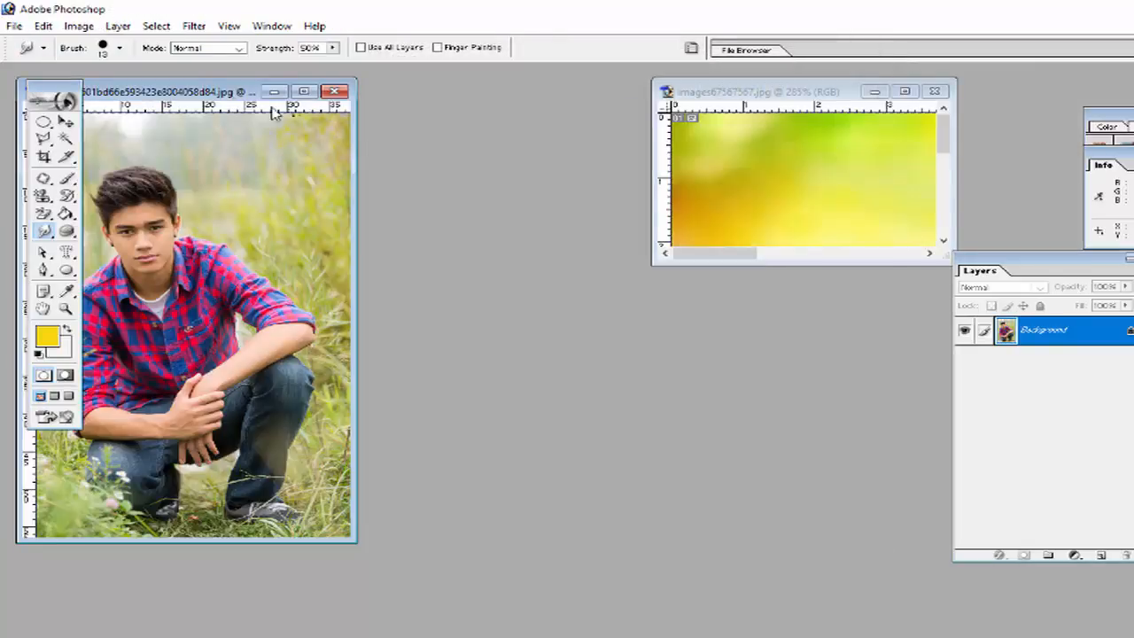
left_click_drag(251, 94, 367, 88)
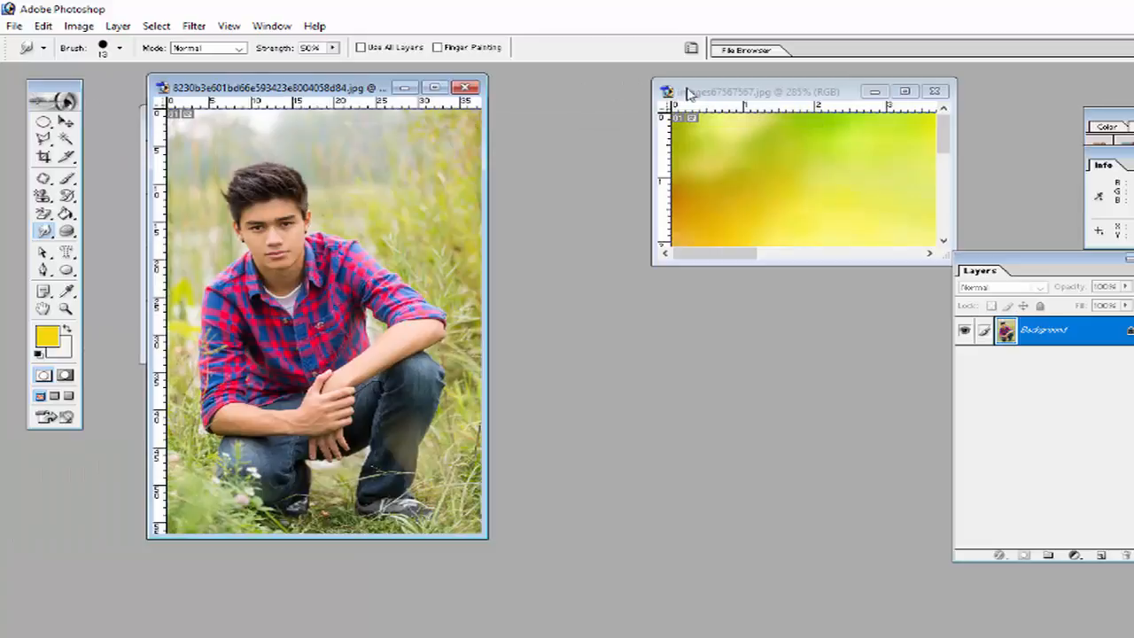
- Rearrange the plaid-shirt photo and portrait windows so they no longer overlap, leaving the portrait active
left_click(718, 93)
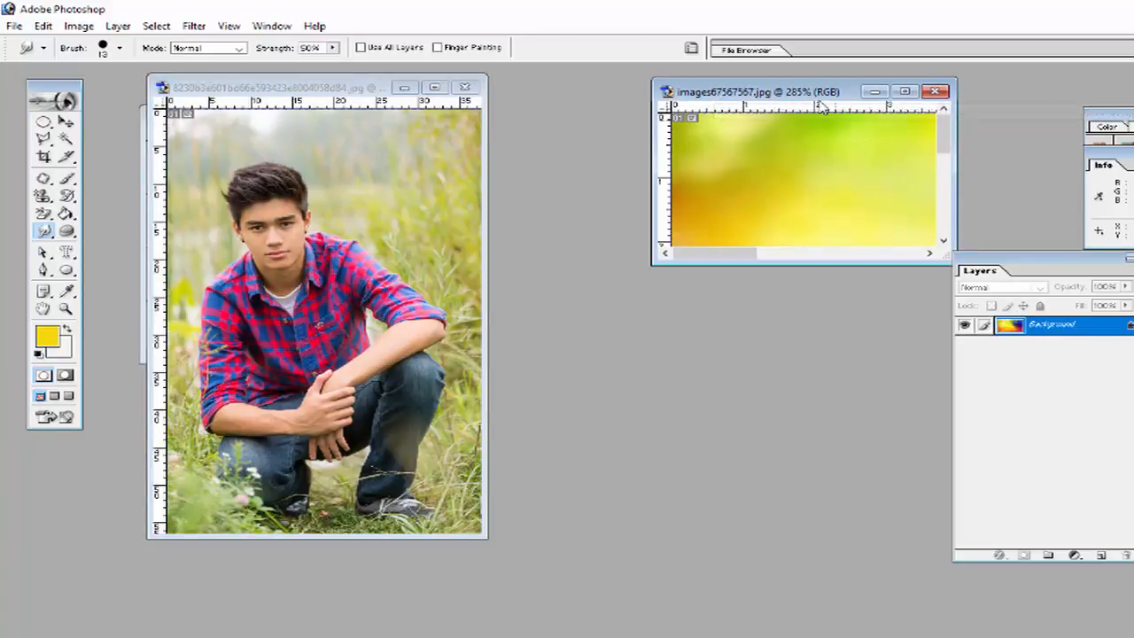
left_click(275, 93)
left_click_drag(301, 87, 533, 145)
left_click(246, 121)
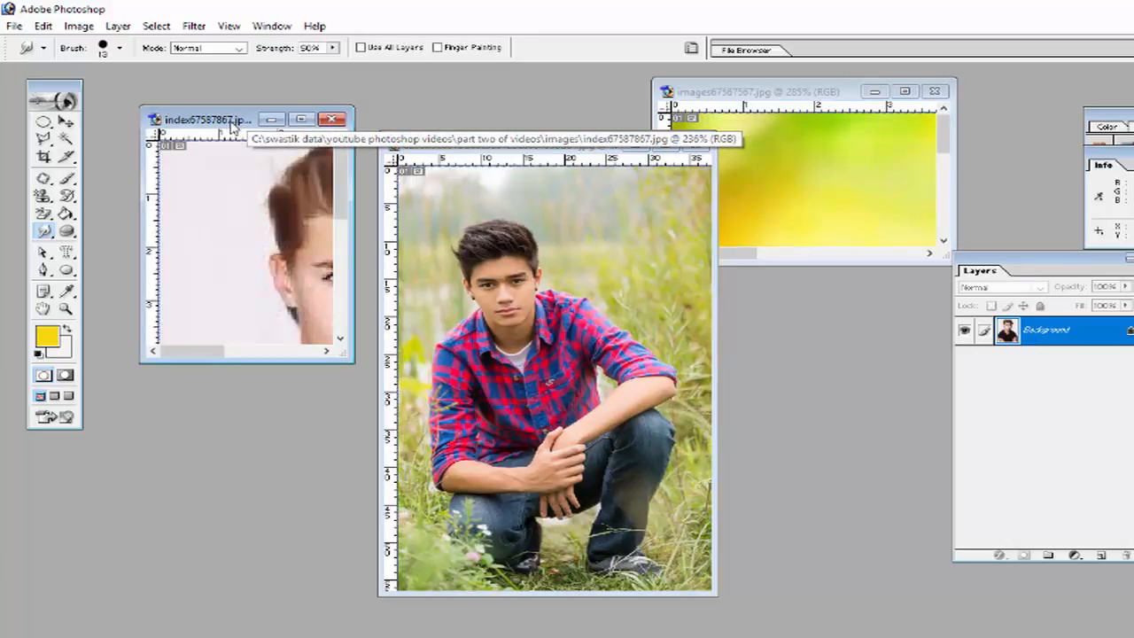
left_click_drag(233, 127, 219, 92)
- Add a solid colour fill layer named "hair color" to the portrait, in Normal mode at 100% opacity
left_click(118, 26)
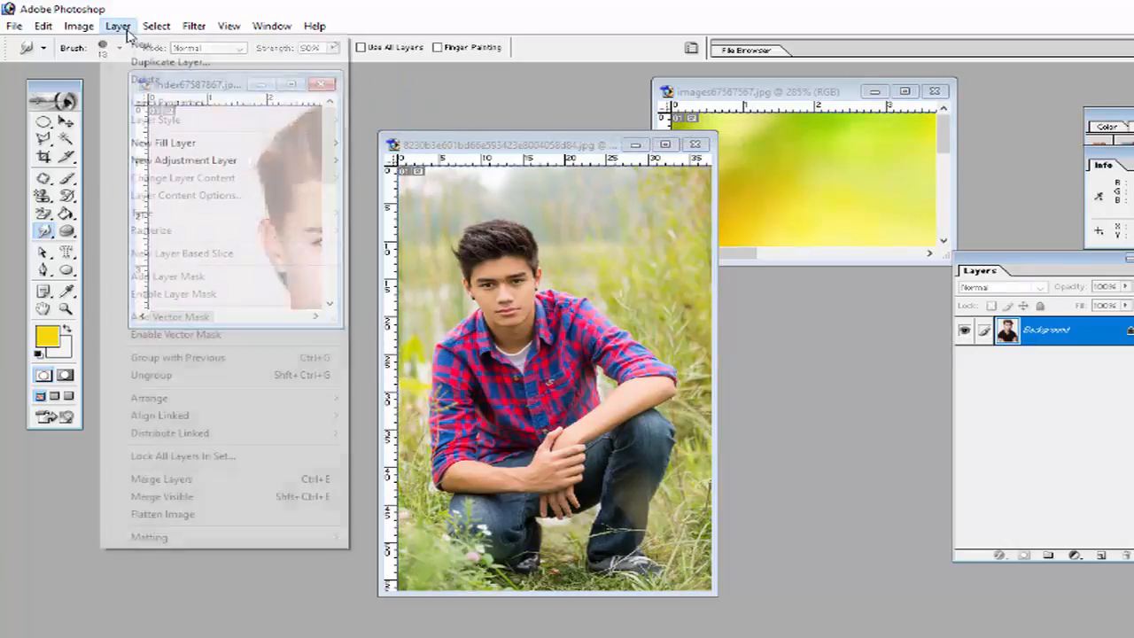
mouse_move(265, 143)
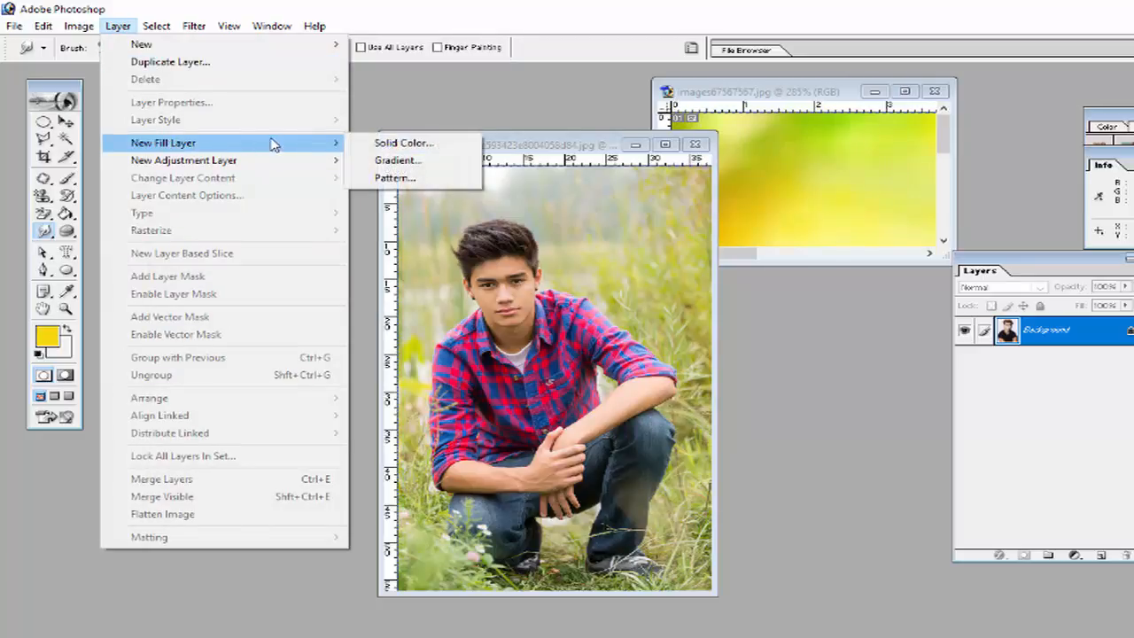
left_click(381, 143)
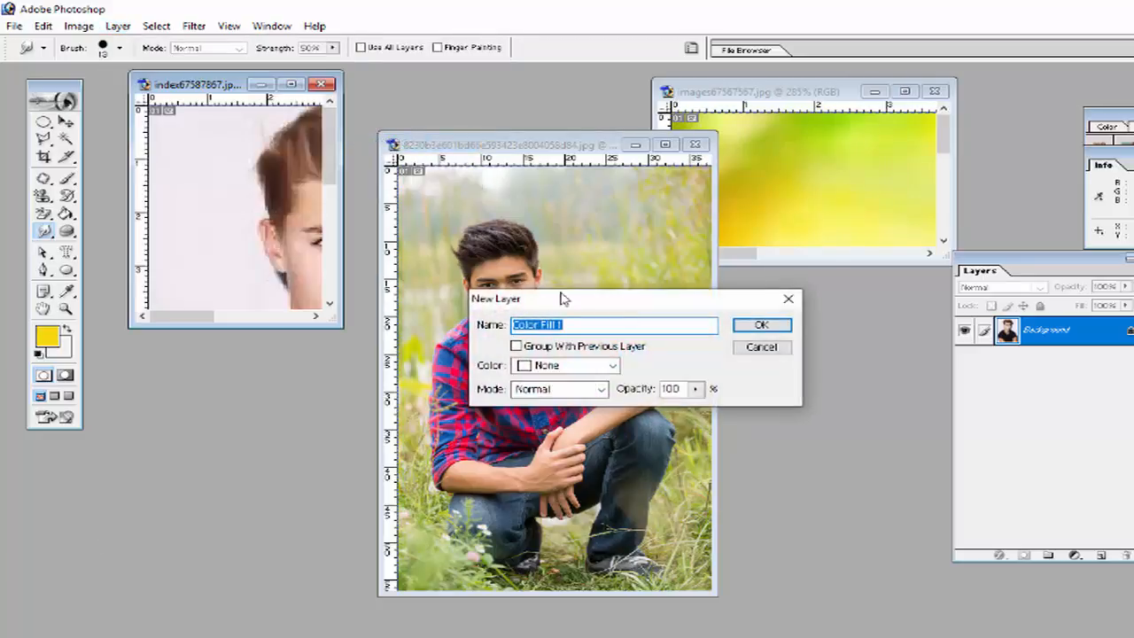
left_click_drag(564, 299, 706, 140)
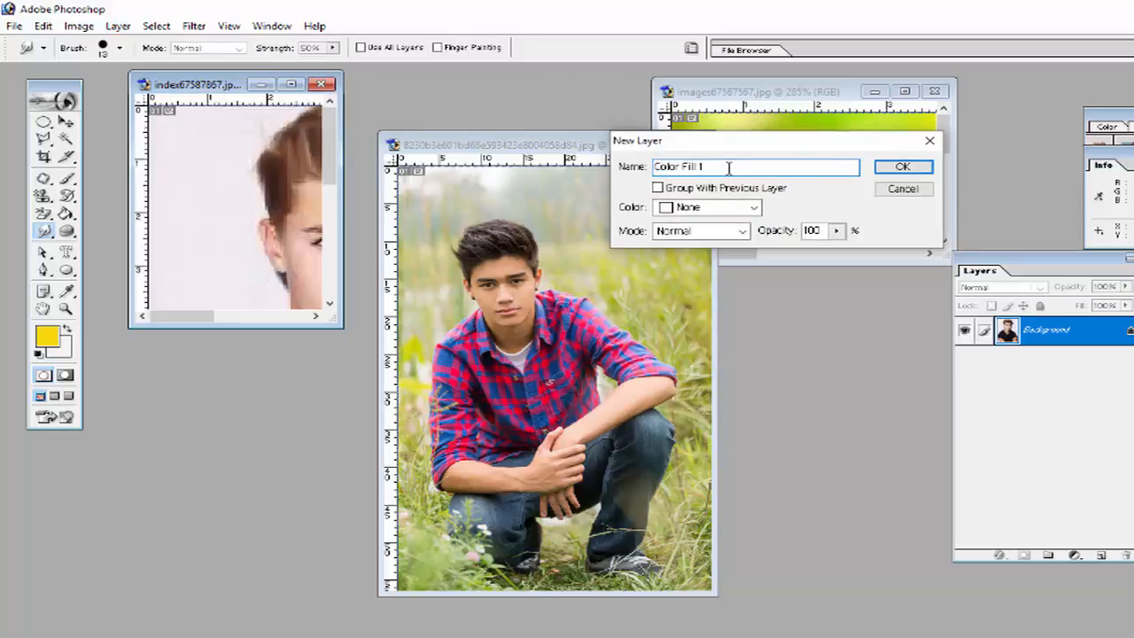
type("ba")
type("r color")
left_click_drag(704, 142, 405, 77)
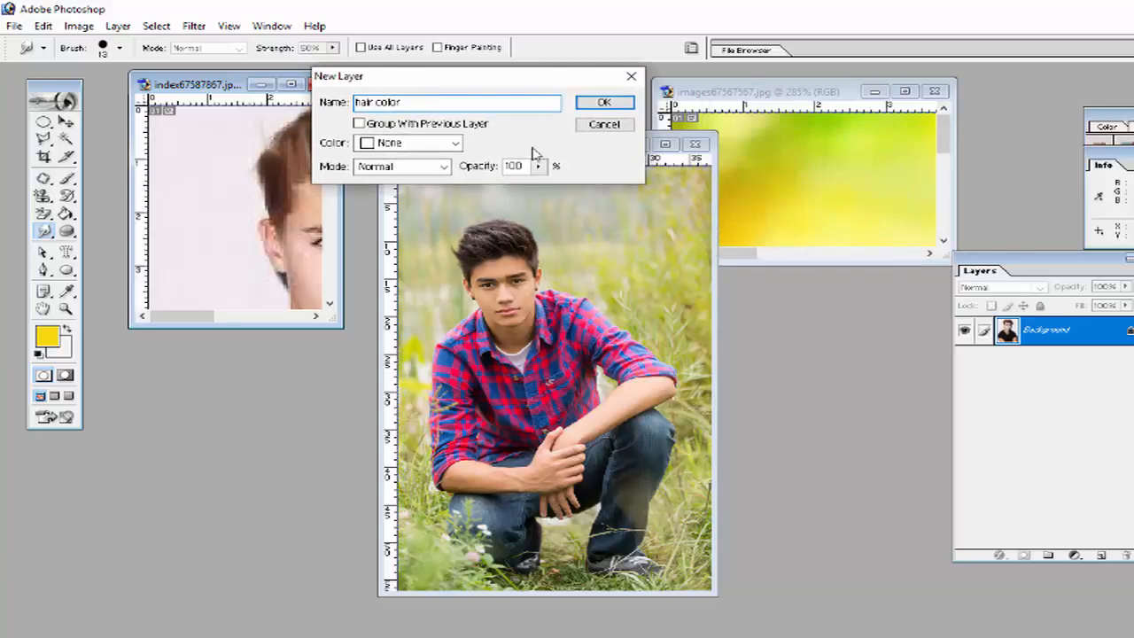
left_click(603, 104)
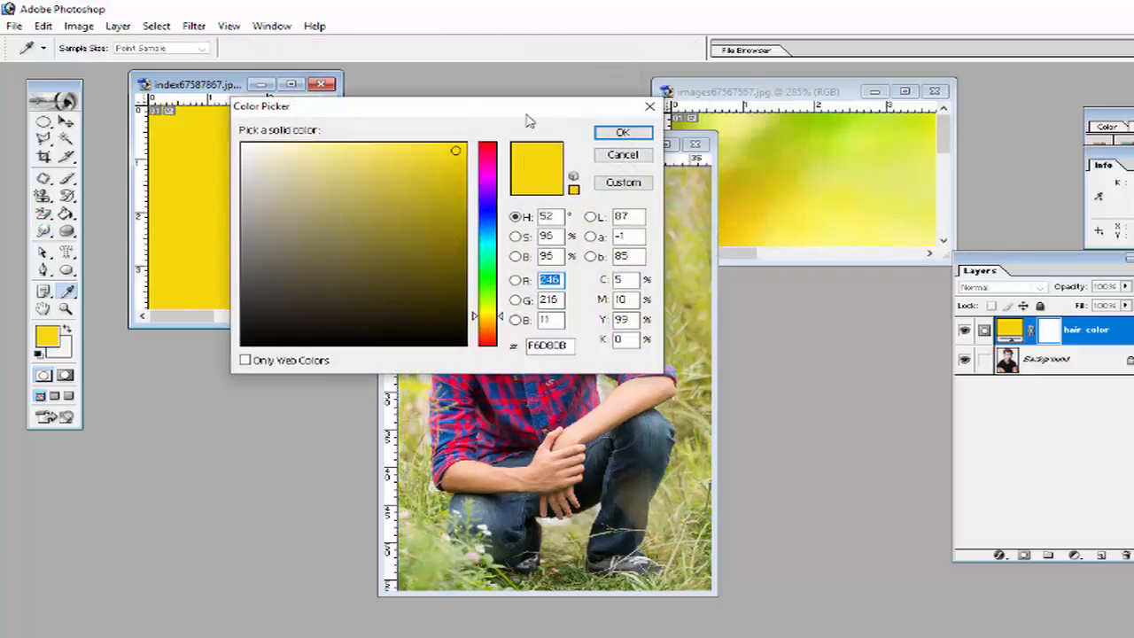
- Sample dark brown 3C352F from the plaid-shirt man's hair as the fill colour and invert the hair color layer's mask to black
left_click_drag(528, 120, 802, 107)
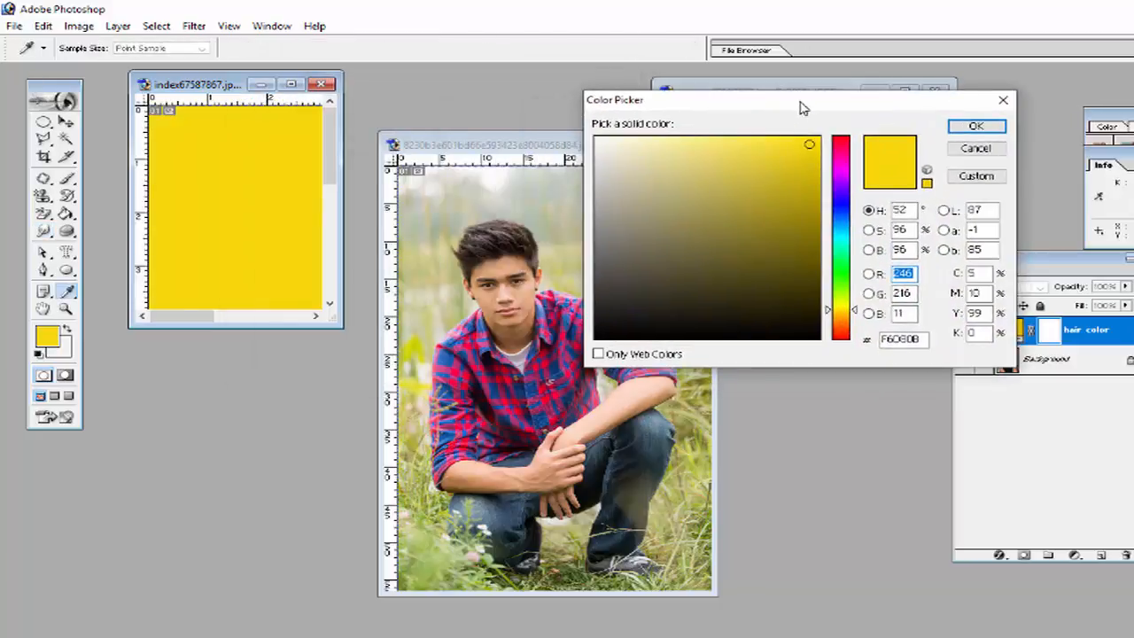
left_click(487, 227)
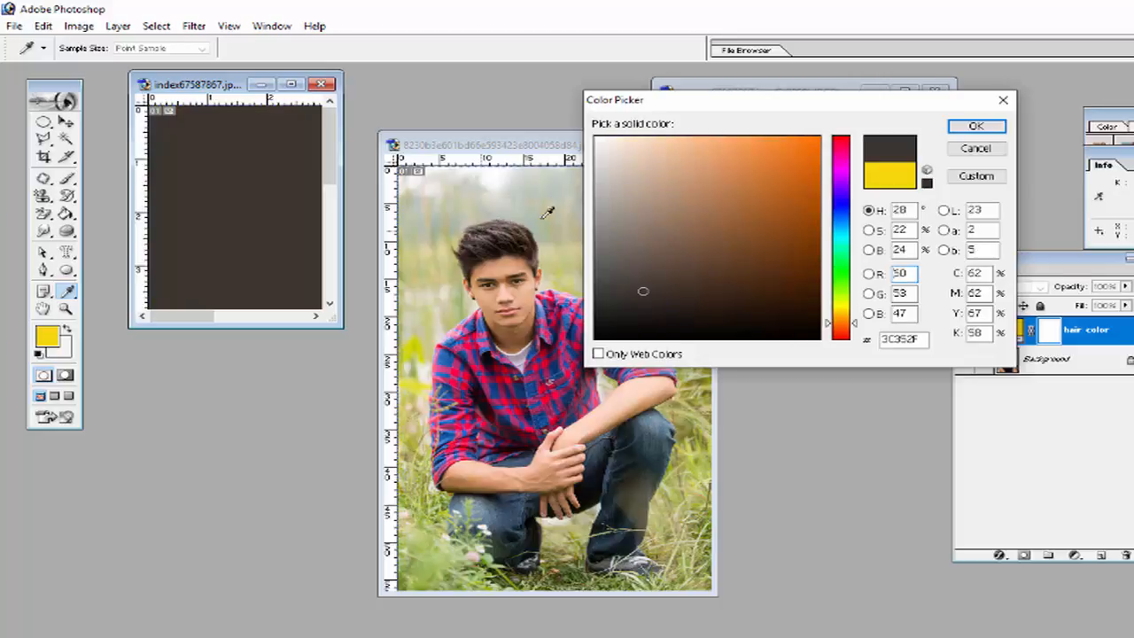
left_click(976, 126)
key("r")
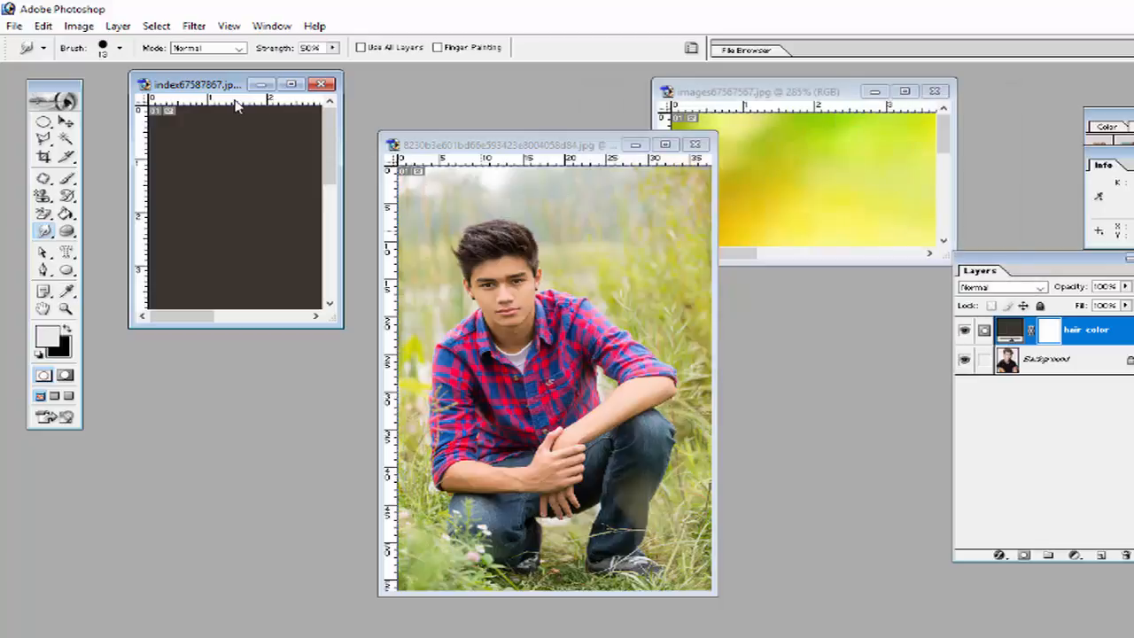
key("ctrl+i")
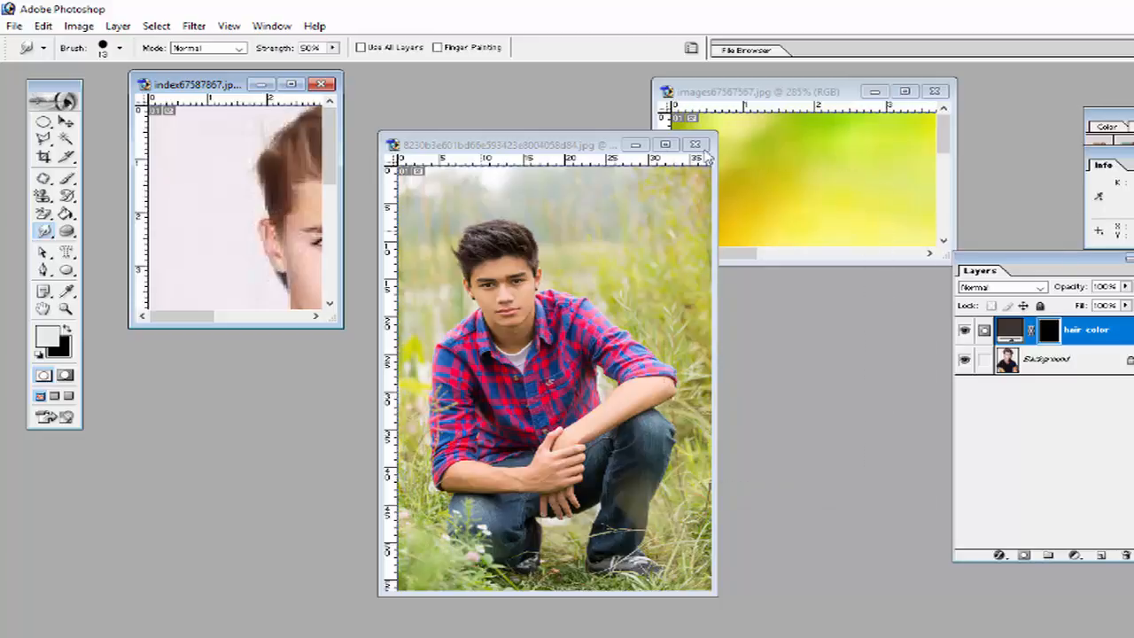
- Move the Layers palette beside the toolbox and make hair color the active layer
left_click_drag(709, 156, 195, 259)
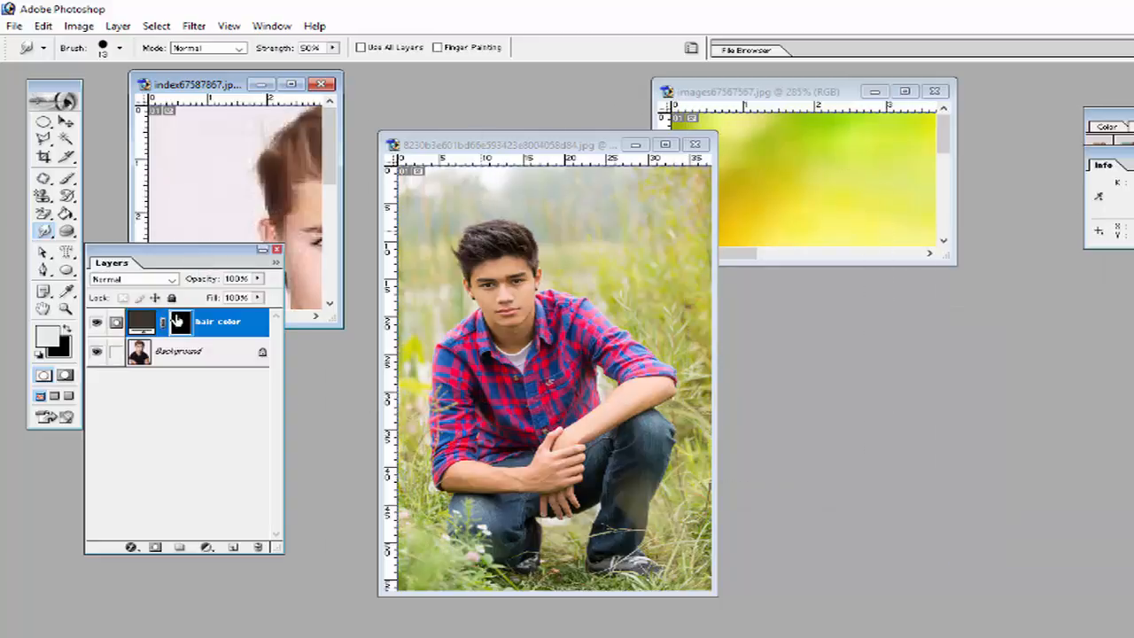
left_click(189, 352)
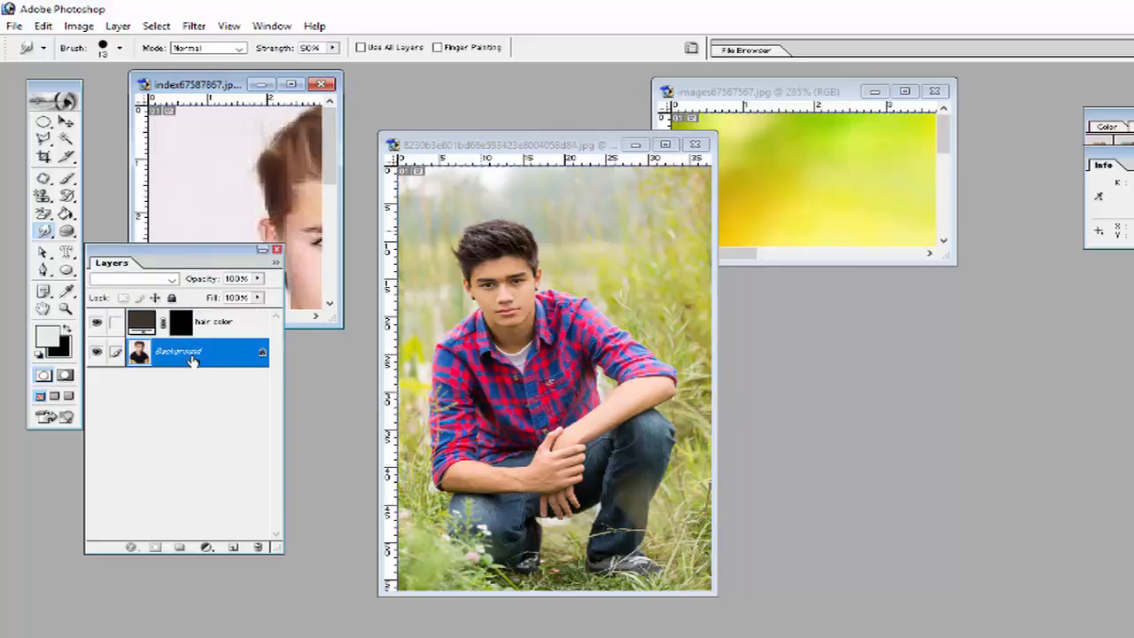
left_click(193, 333)
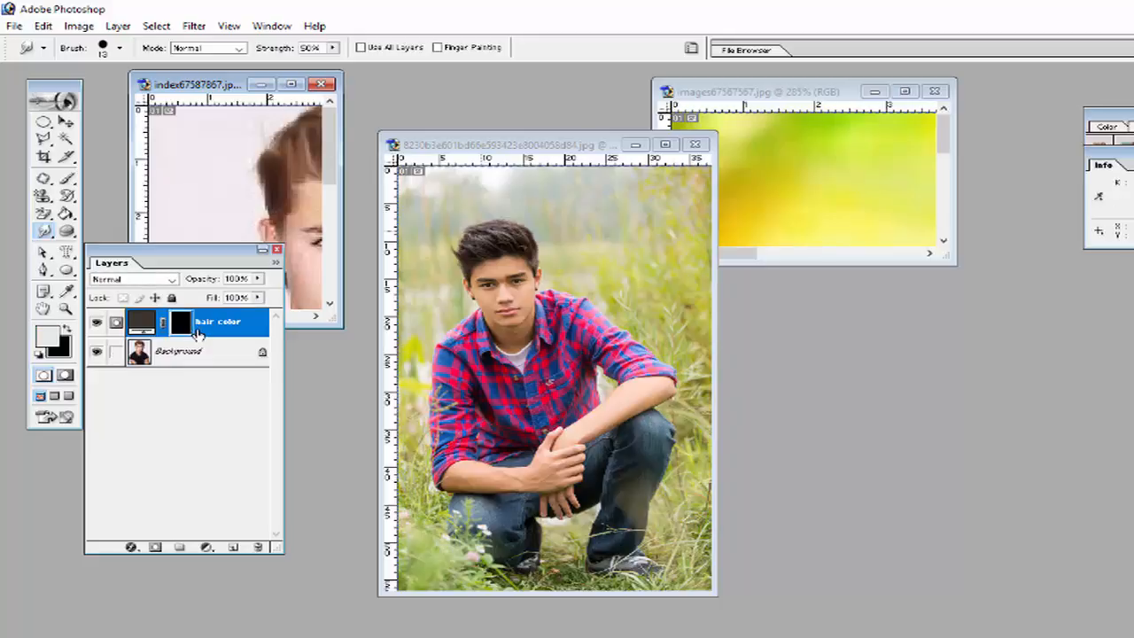
- Add a second solid colour fill layer named "skin color" above the hair color layer
left_click(119, 25)
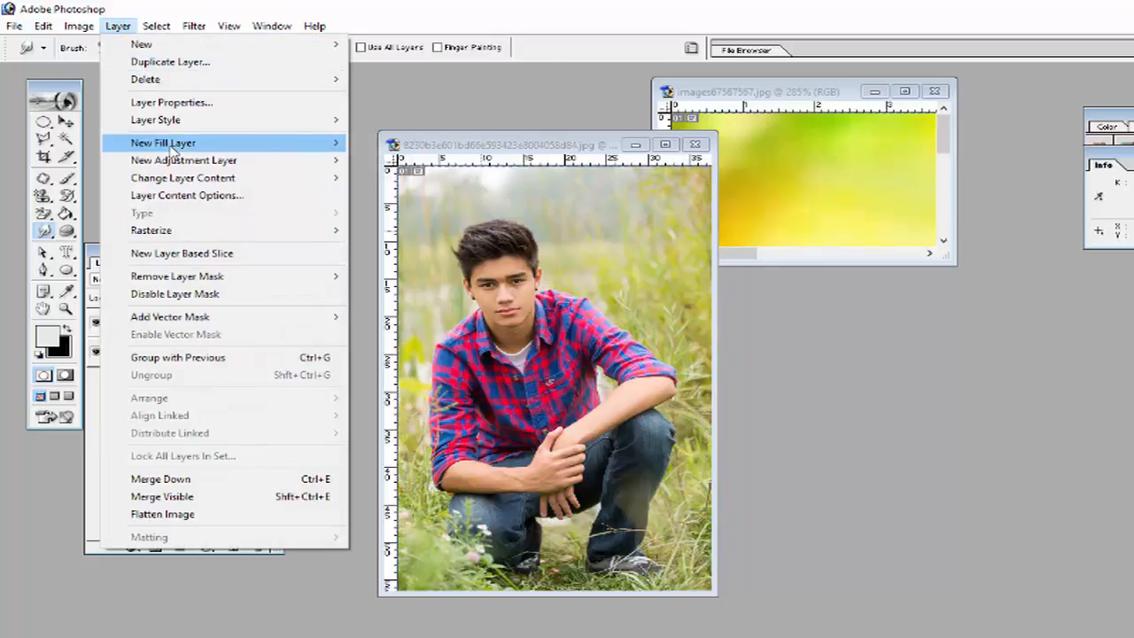
mouse_move(175, 151)
left_click(373, 147)
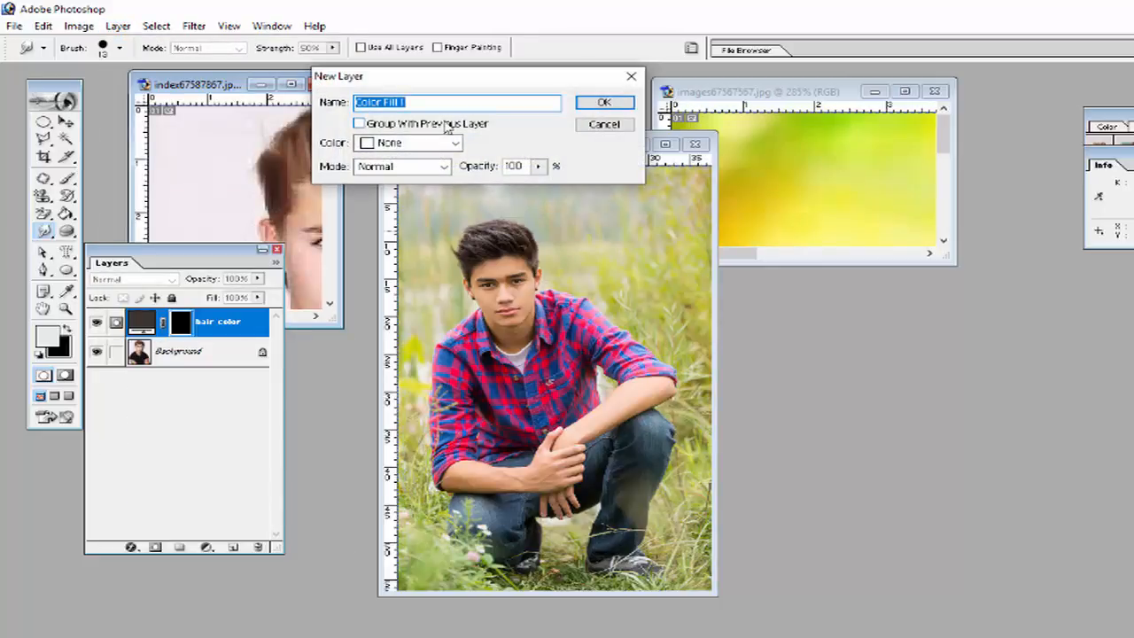
type("skin color")
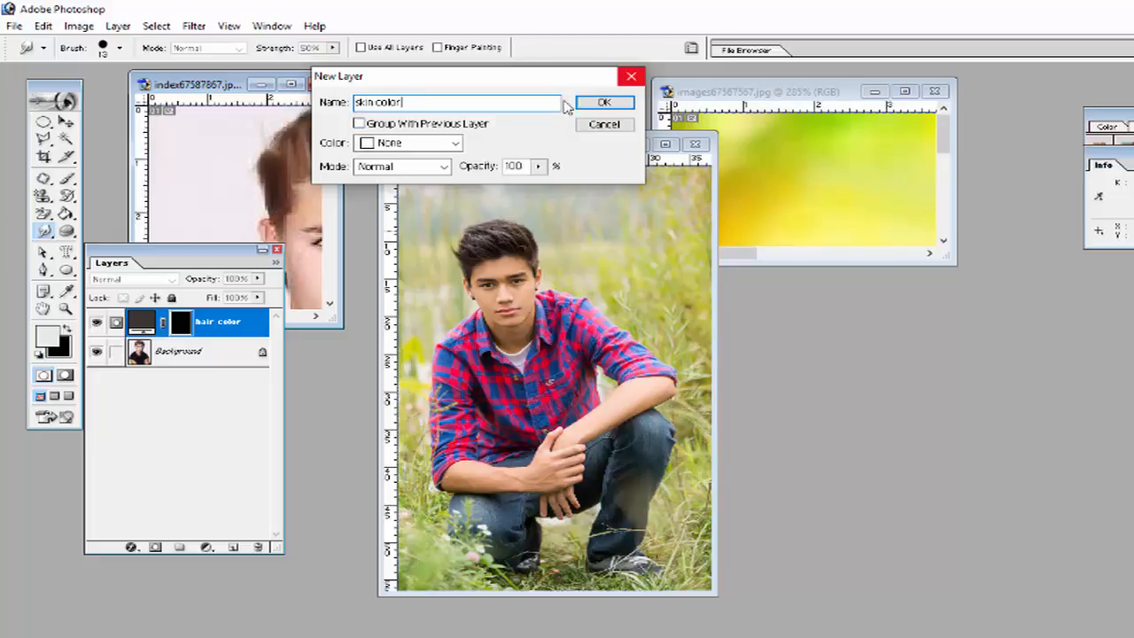
left_click(594, 103)
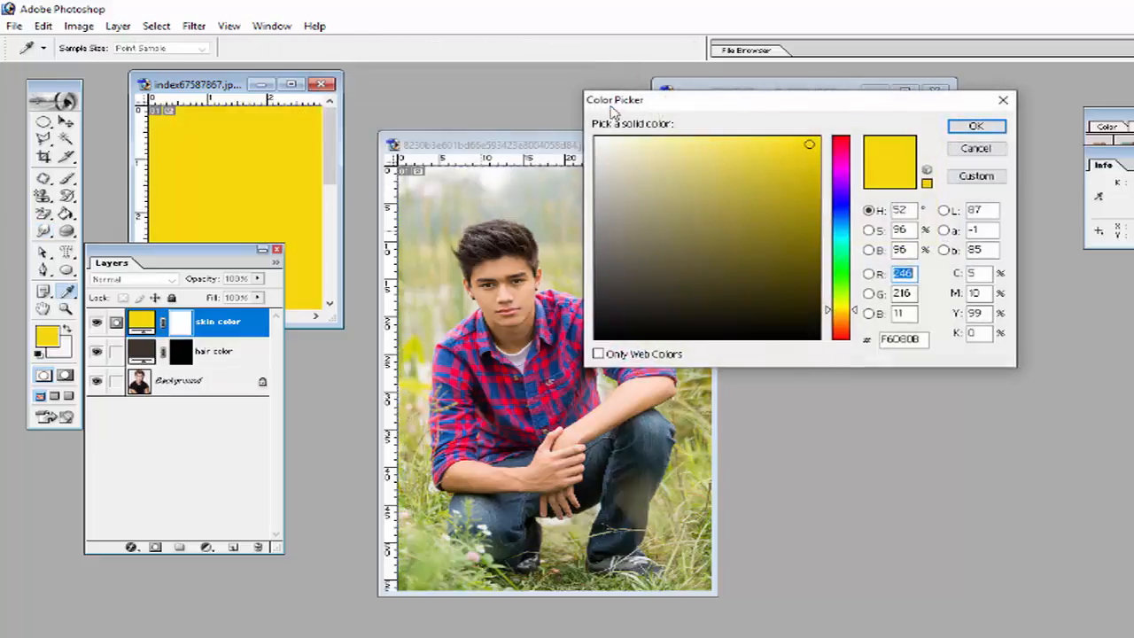
- Sample skin tone E8B290 from the plaid-shirt man's forehead as the fill colour and invert the skin color layer's mask to black
left_click(528, 263)
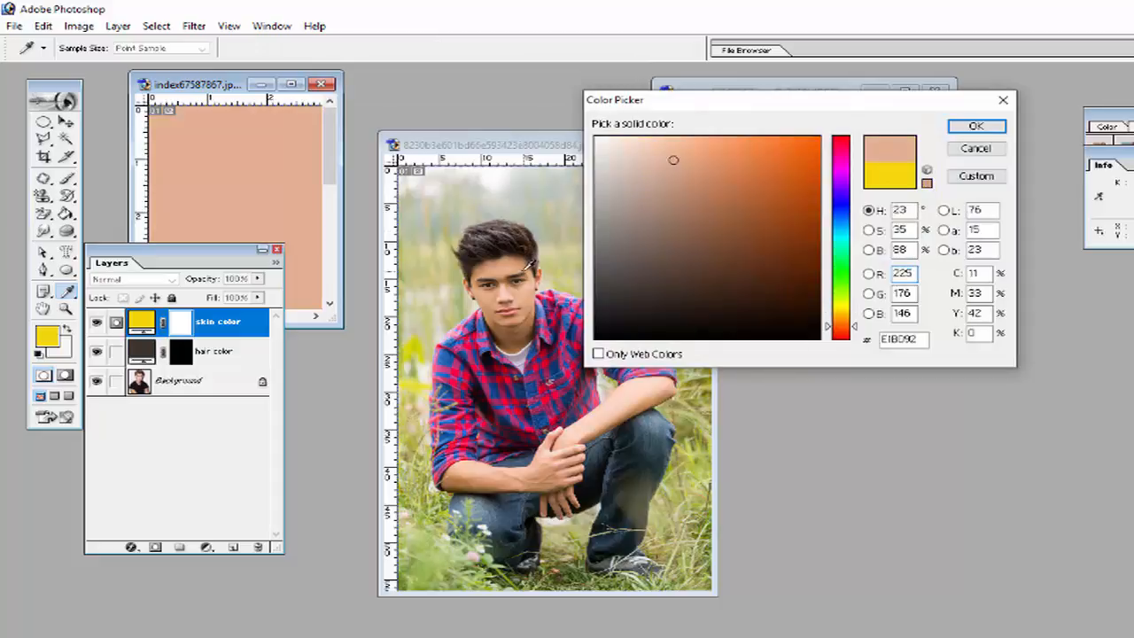
left_click(498, 267)
left_click(500, 268)
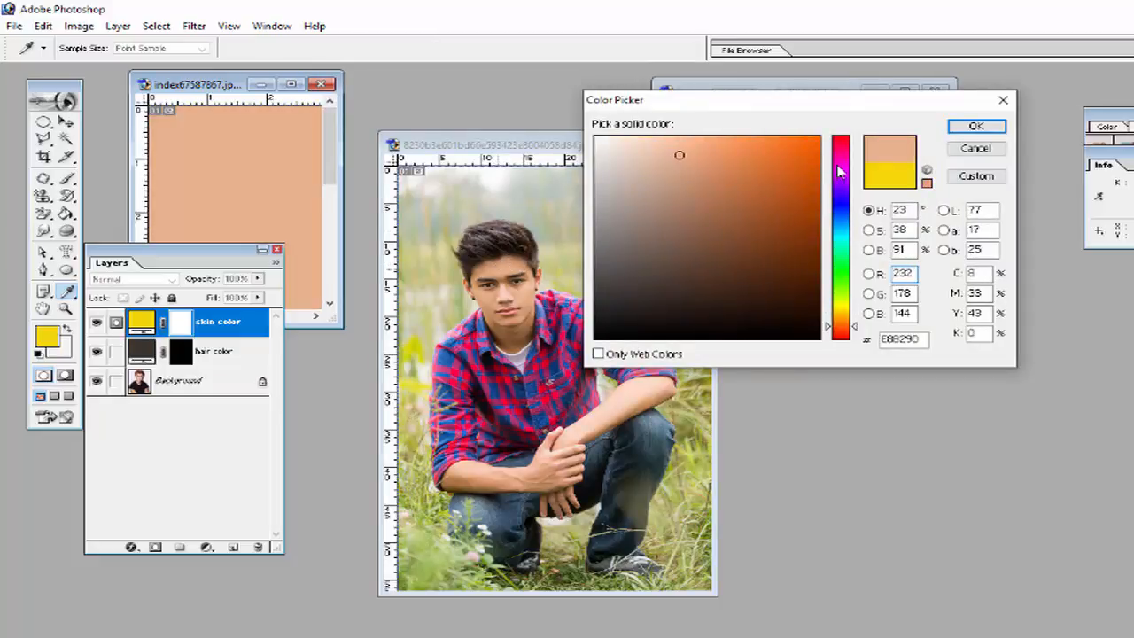
left_click(975, 127)
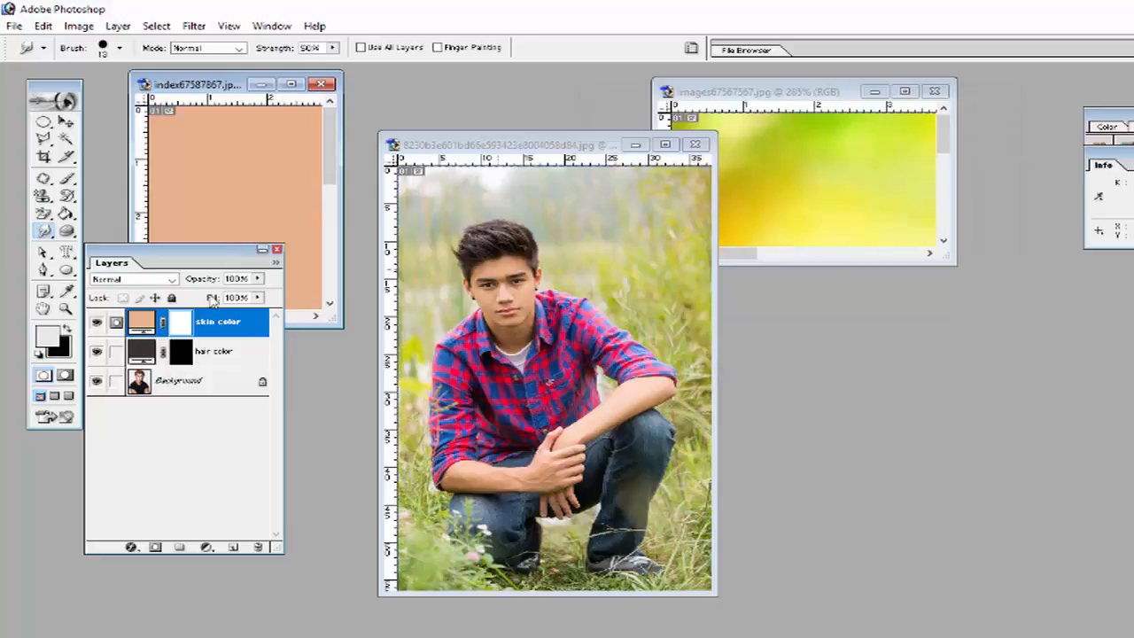
key("ctrl+i")
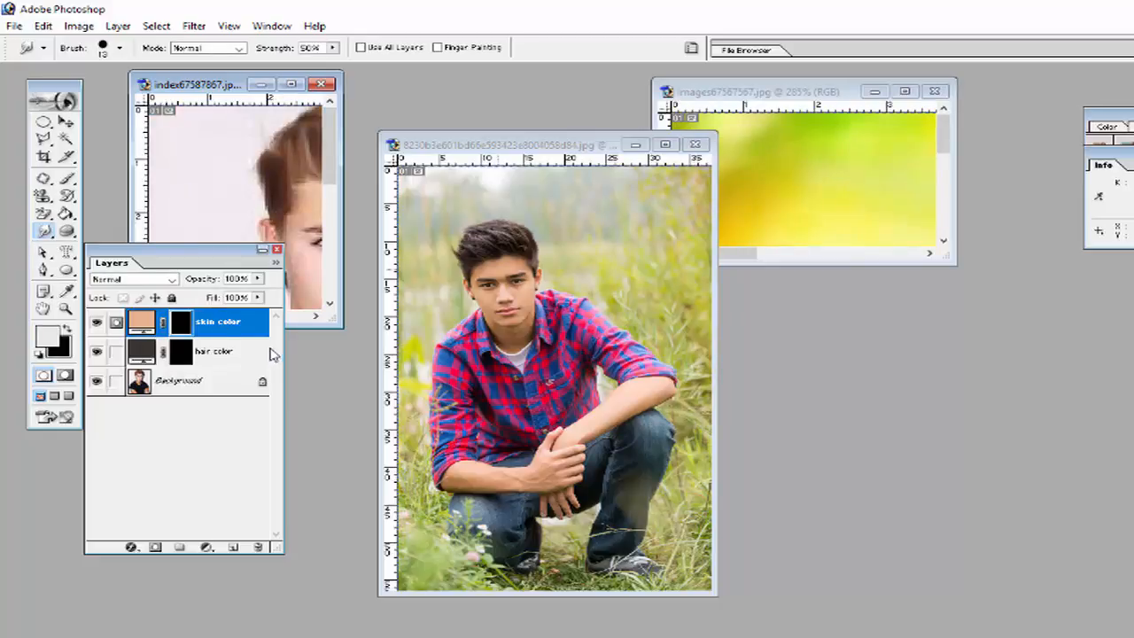
- Maximise the portrait window and add a pattern fill layer named "tshirt patter" above the skin color layer
left_click(290, 83)
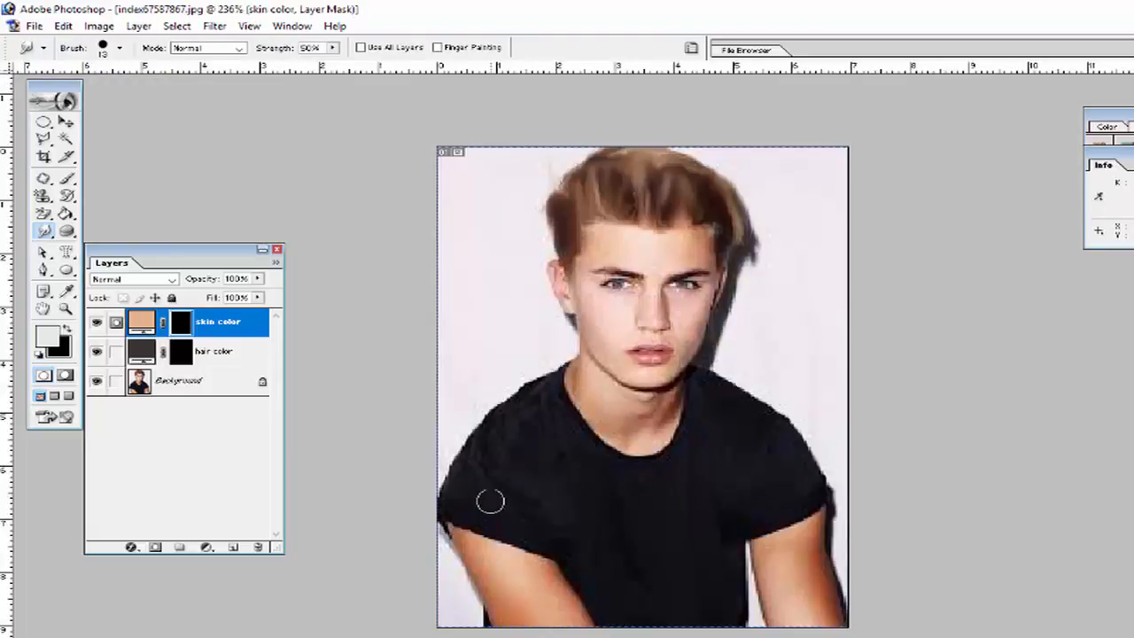
left_click(138, 26)
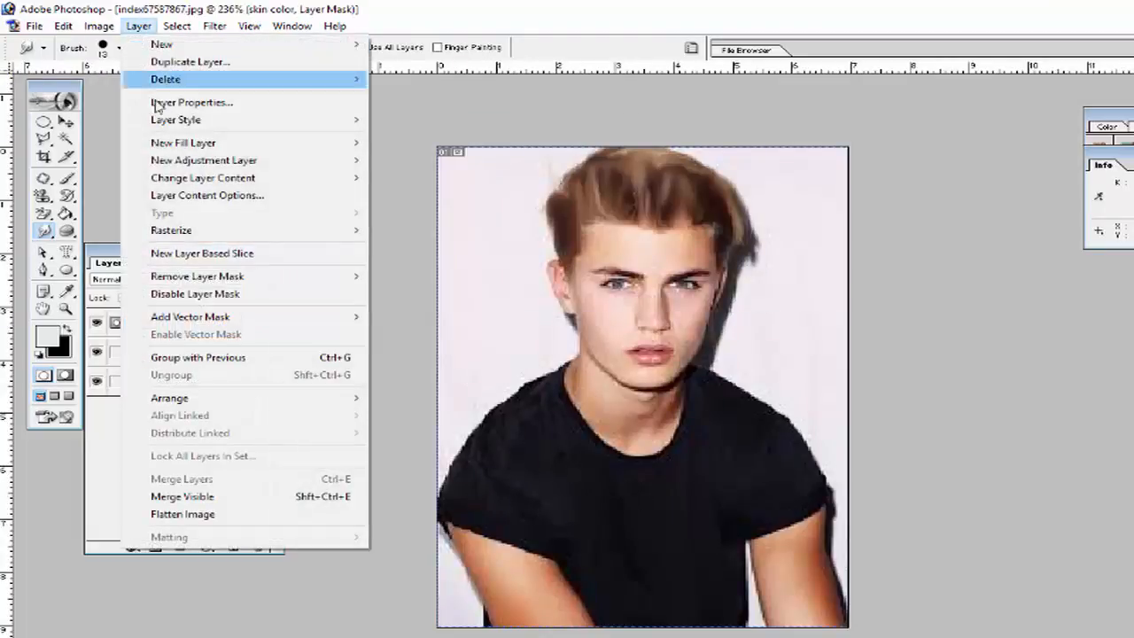
mouse_move(169, 147)
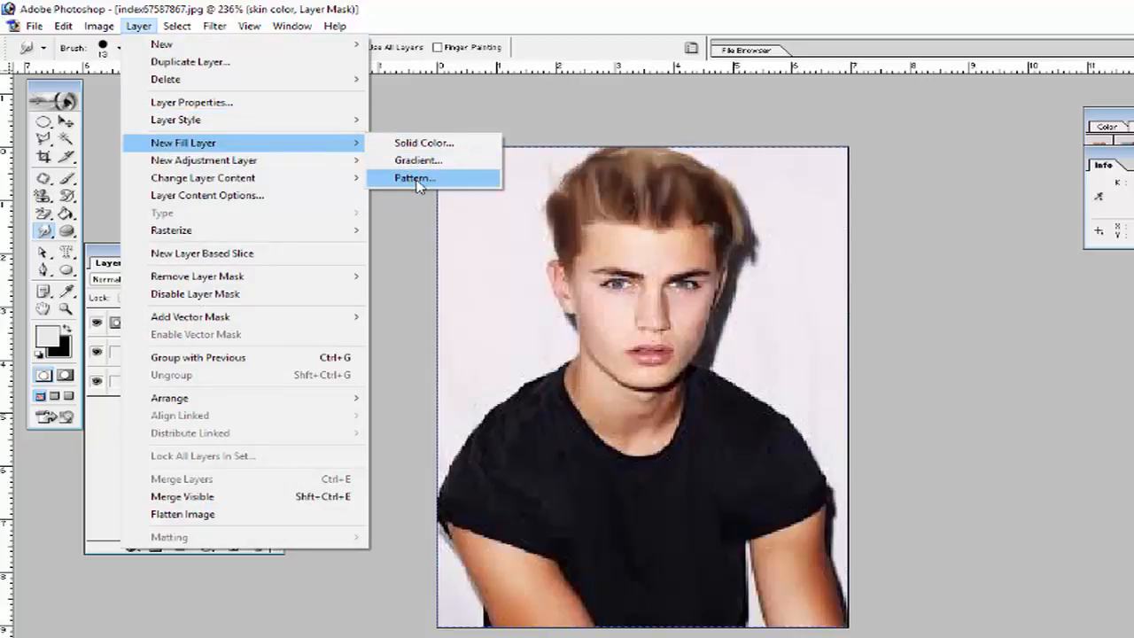
left_click(417, 178)
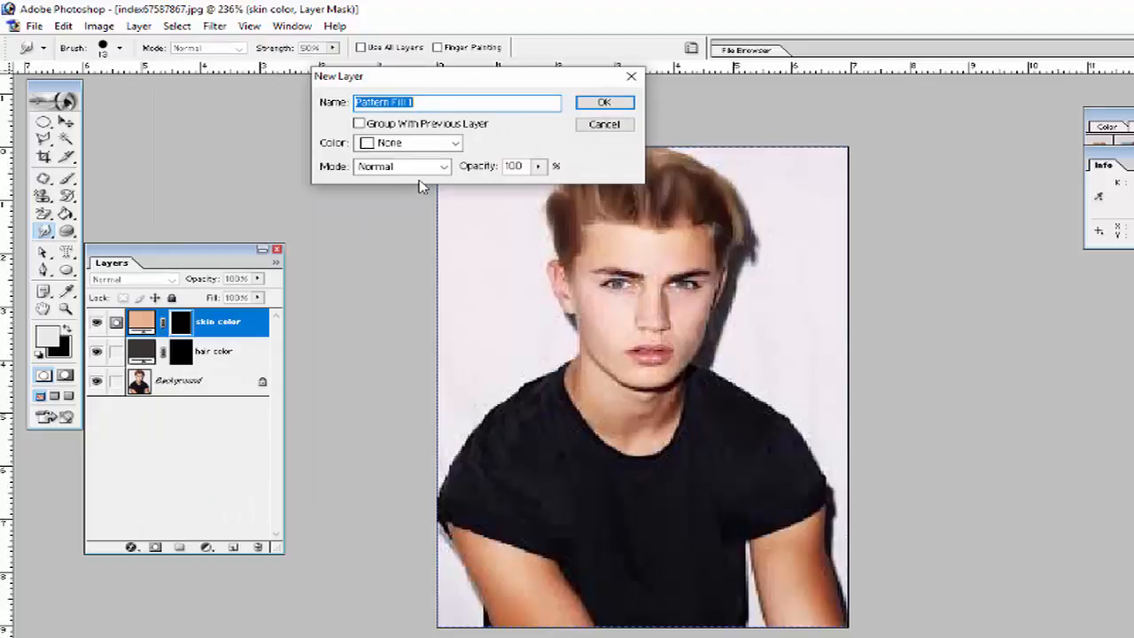
type("tshirt patter")
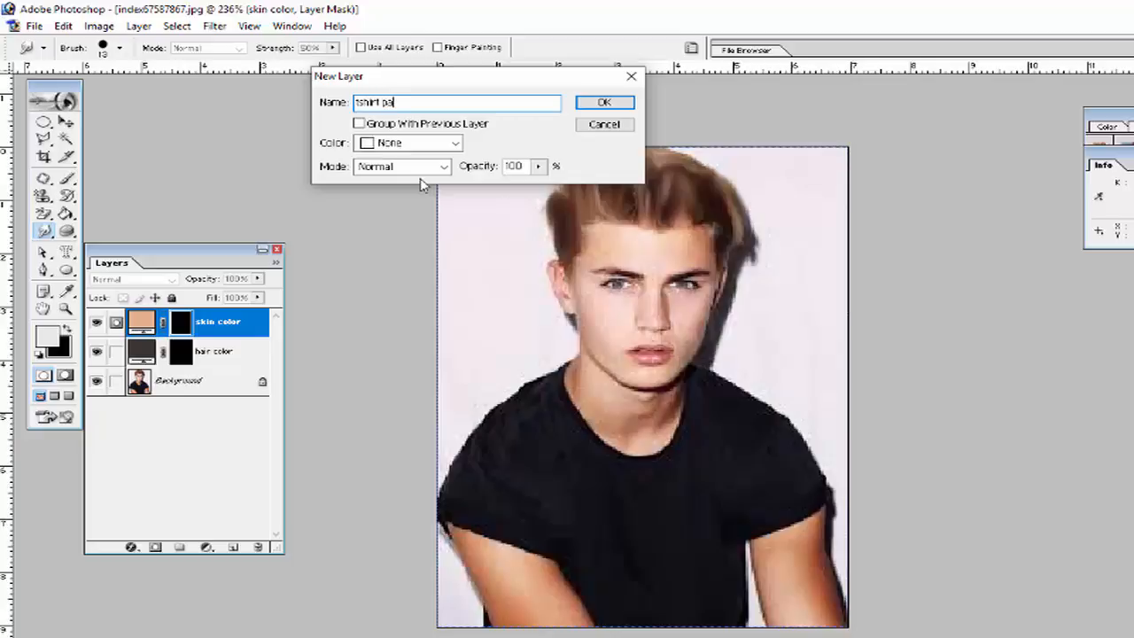
left_click(609, 103)
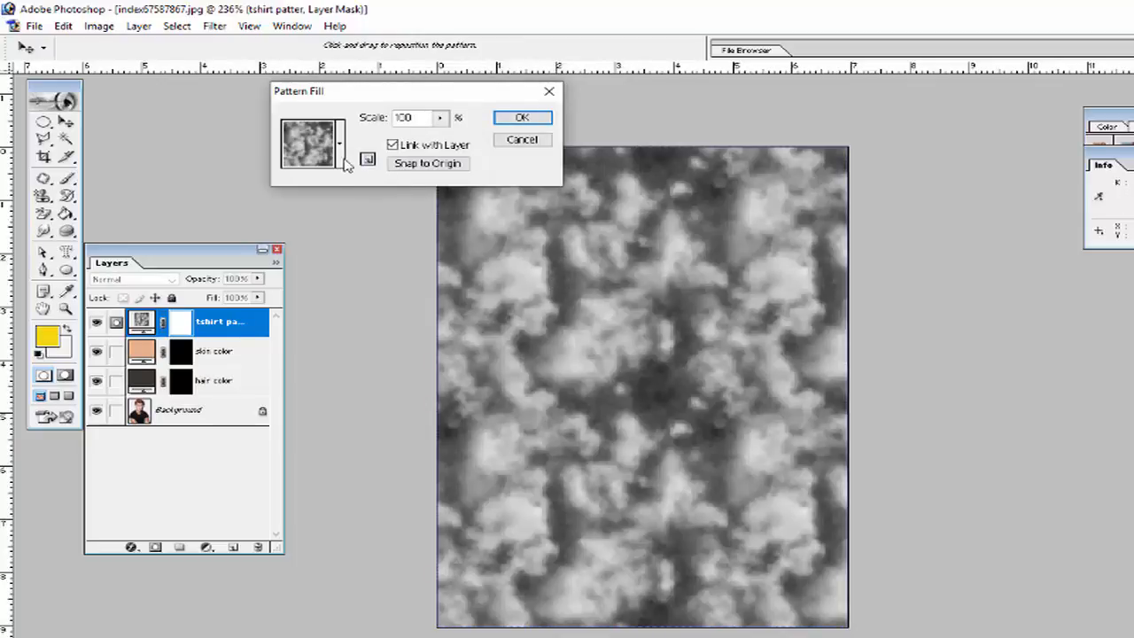
- Fill the tshirt patter layer with the grey rippled metallic pattern at 100% scale and invert its mask to black
left_click_drag(362, 86, 339, 133)
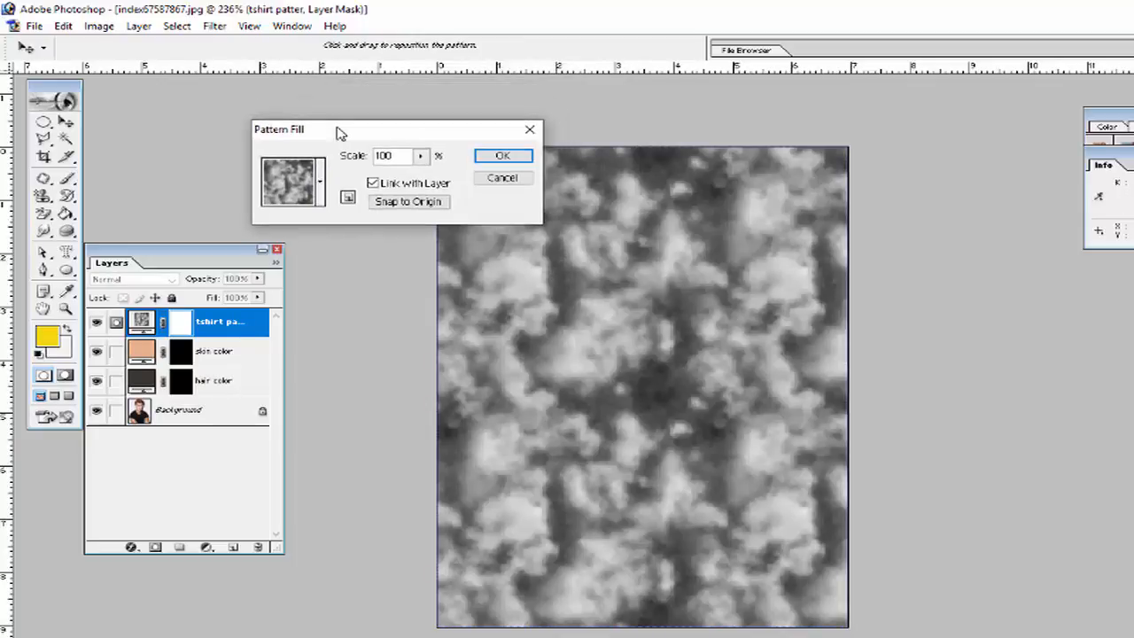
left_click(320, 182)
mouse_move(371, 258)
left_mouse_down()
mouse_move(374, 280)
mouse_move(370, 265)
left_mouse_up()
double_click(335, 275)
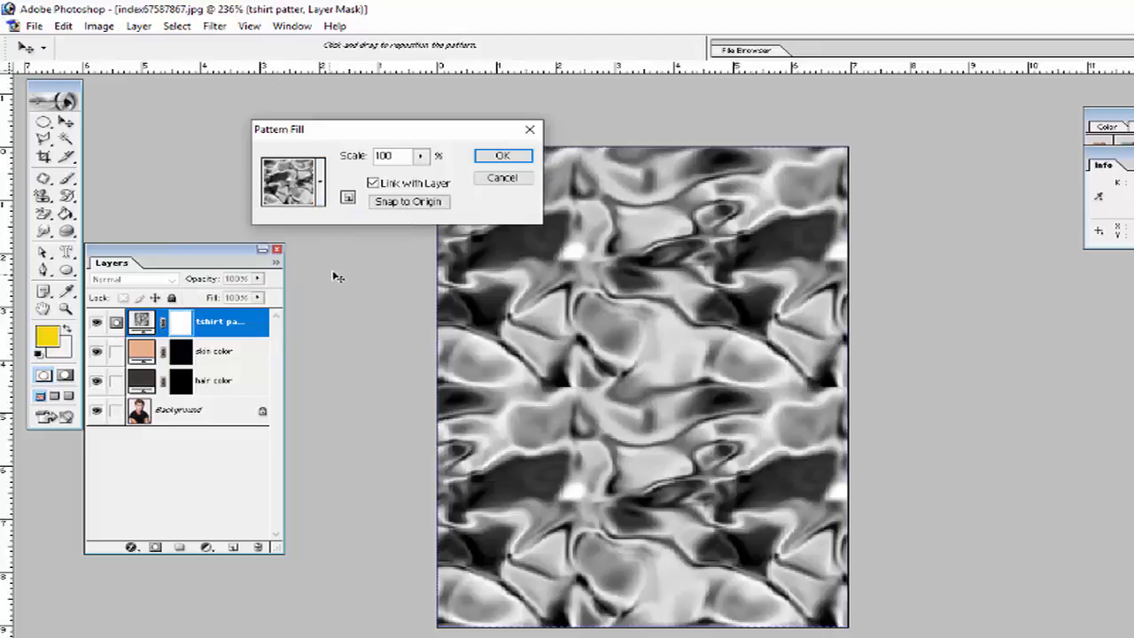
left_click(499, 157)
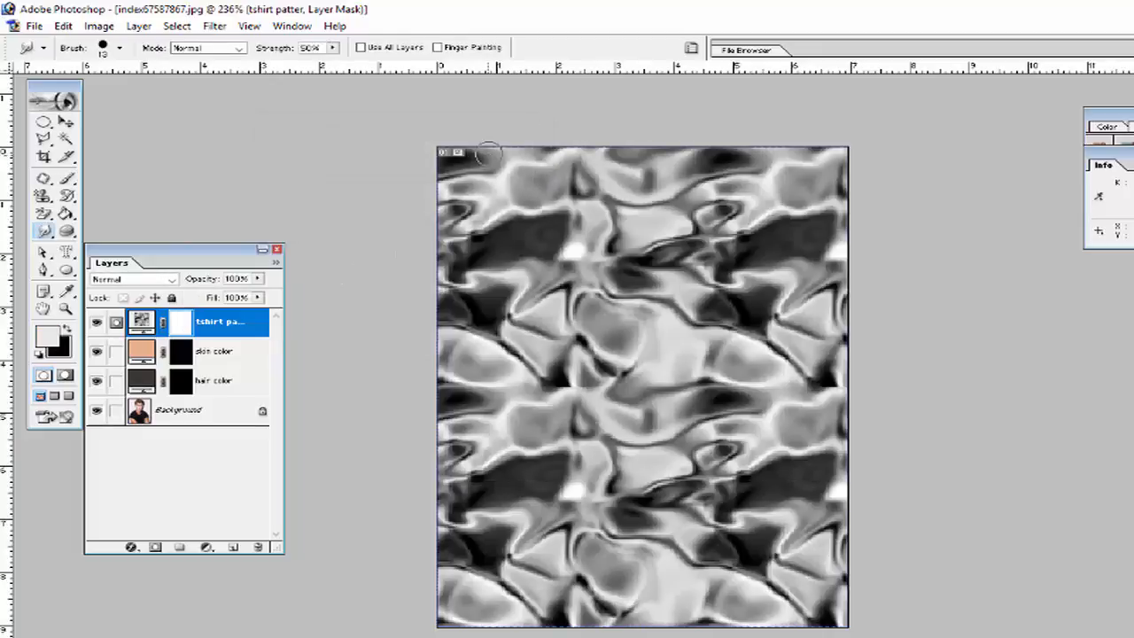
key("ctrl+i")
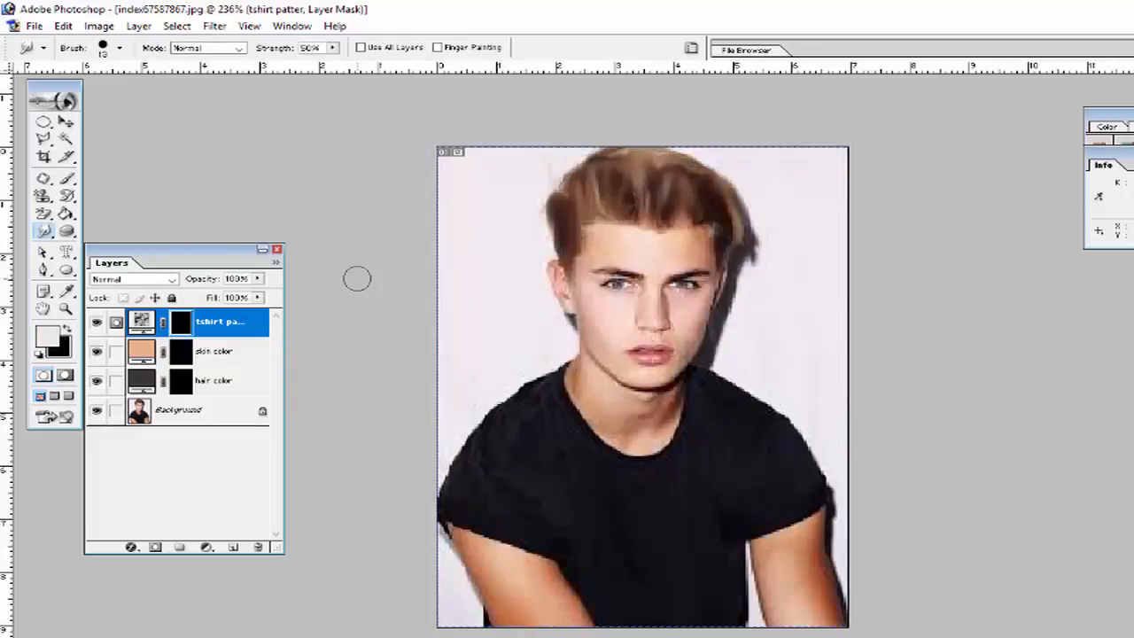
- Move the Layers palette to the portrait's right edge and select the hair color, skin color and tshirt patter layers in turn
left_click_drag(203, 260, 908, 154)
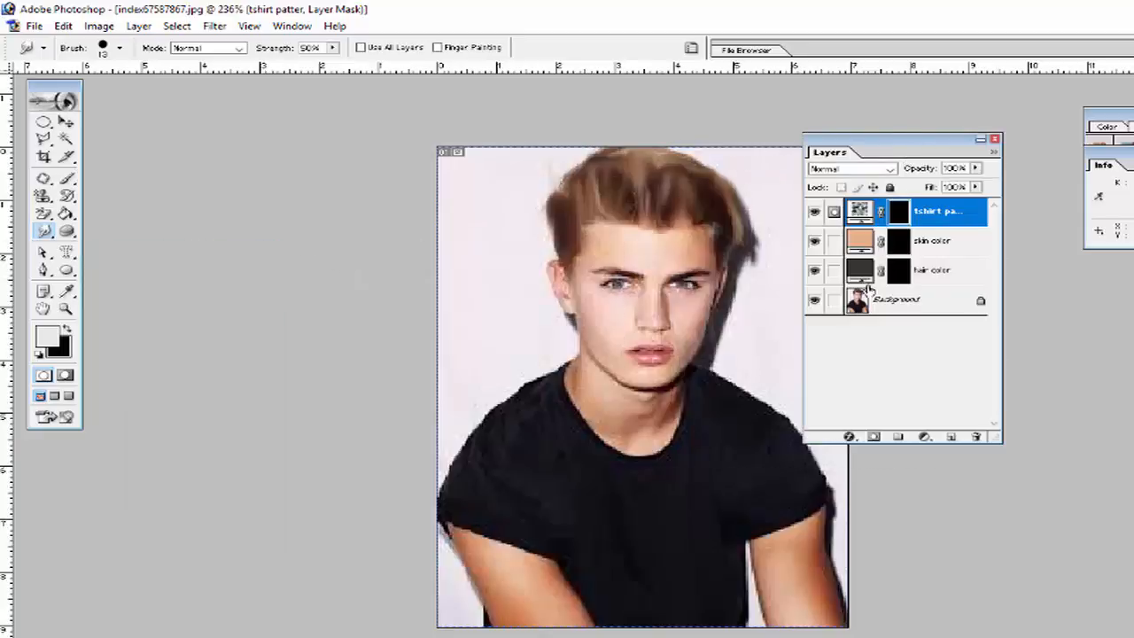
left_click(863, 276)
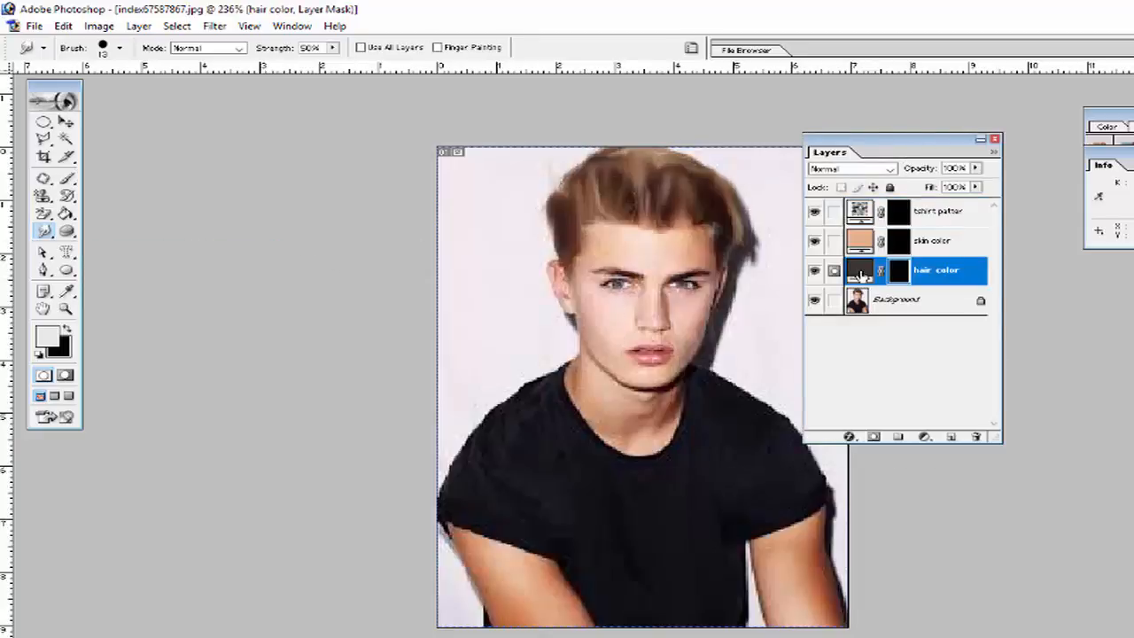
left_click(859, 252)
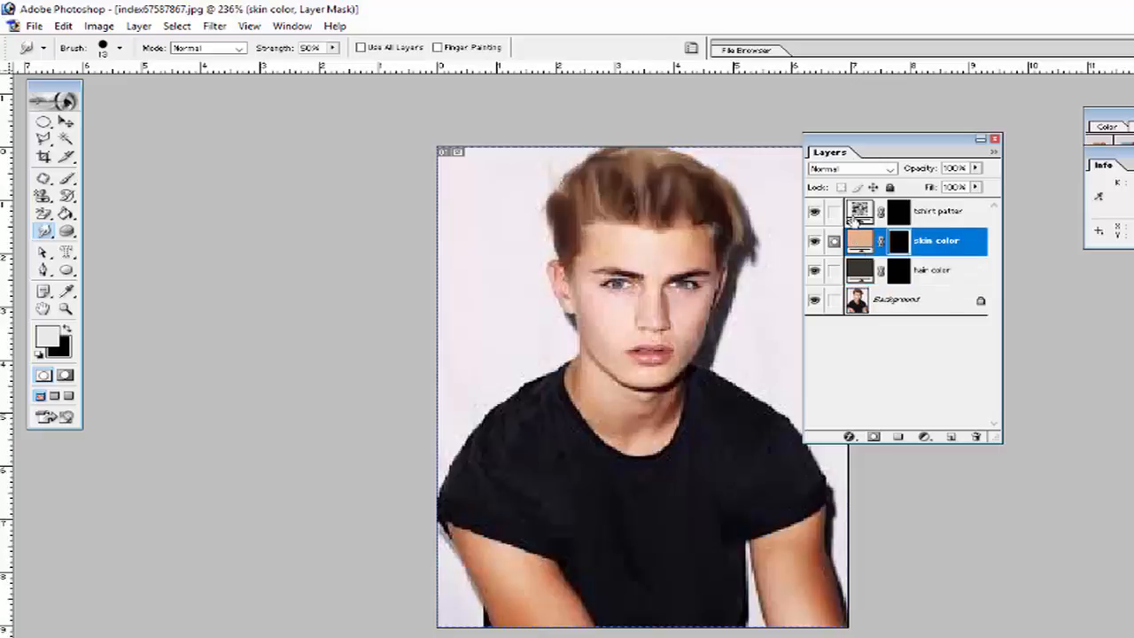
left_click(857, 218)
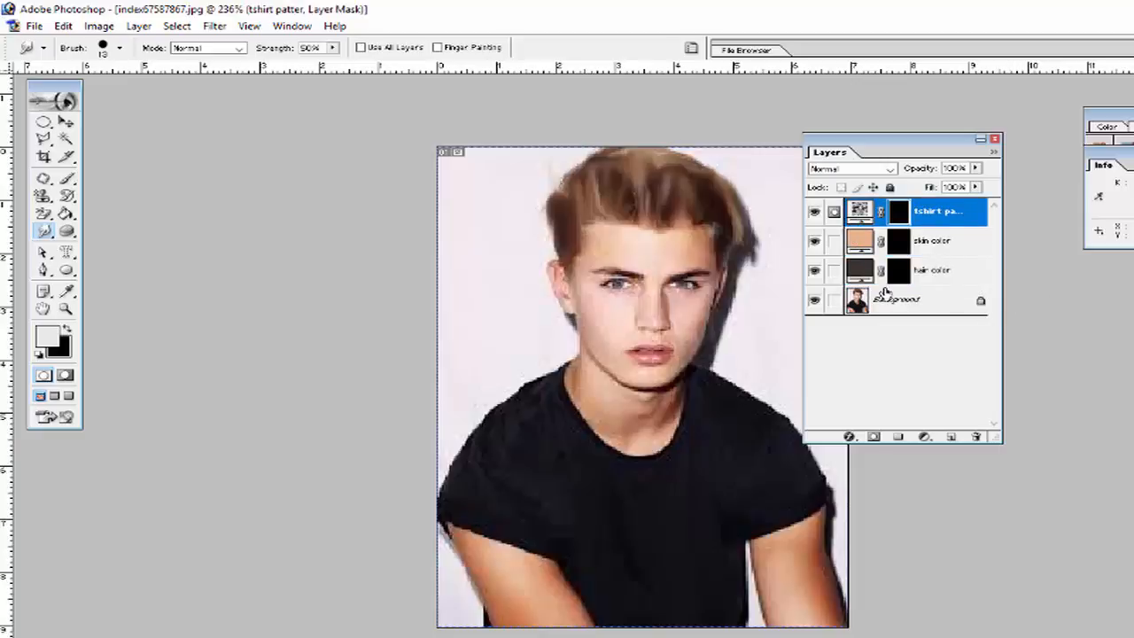
- Paint white brush strokes over the man's hair on the hair color layer's mask to reveal the dark fill
left_click(842, 277)
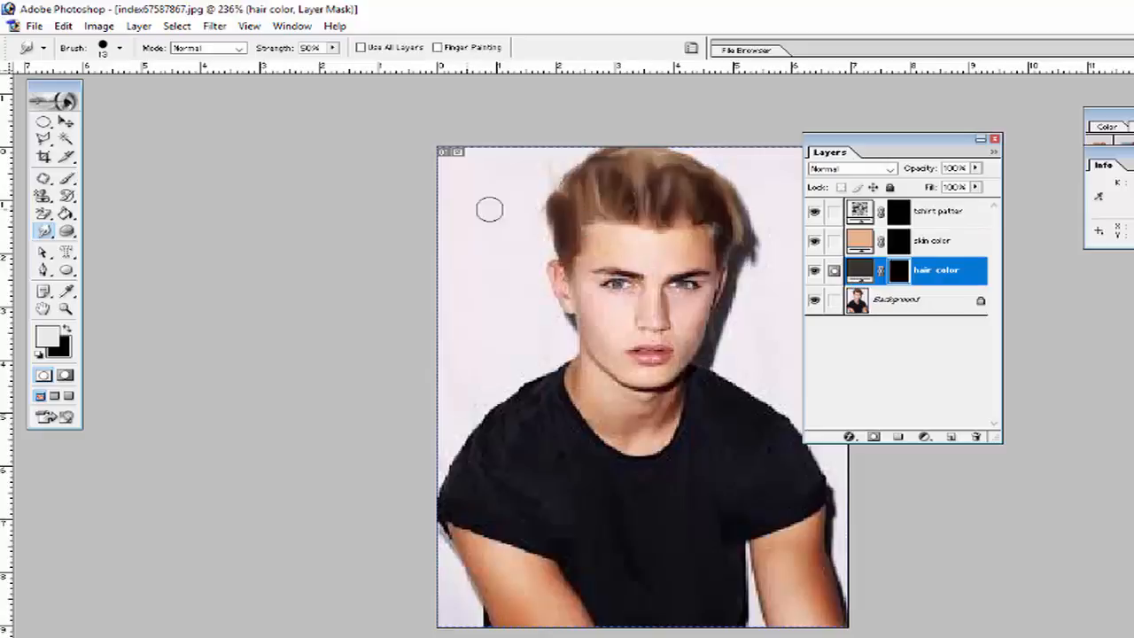
left_click_drag(67, 178, 104, 181)
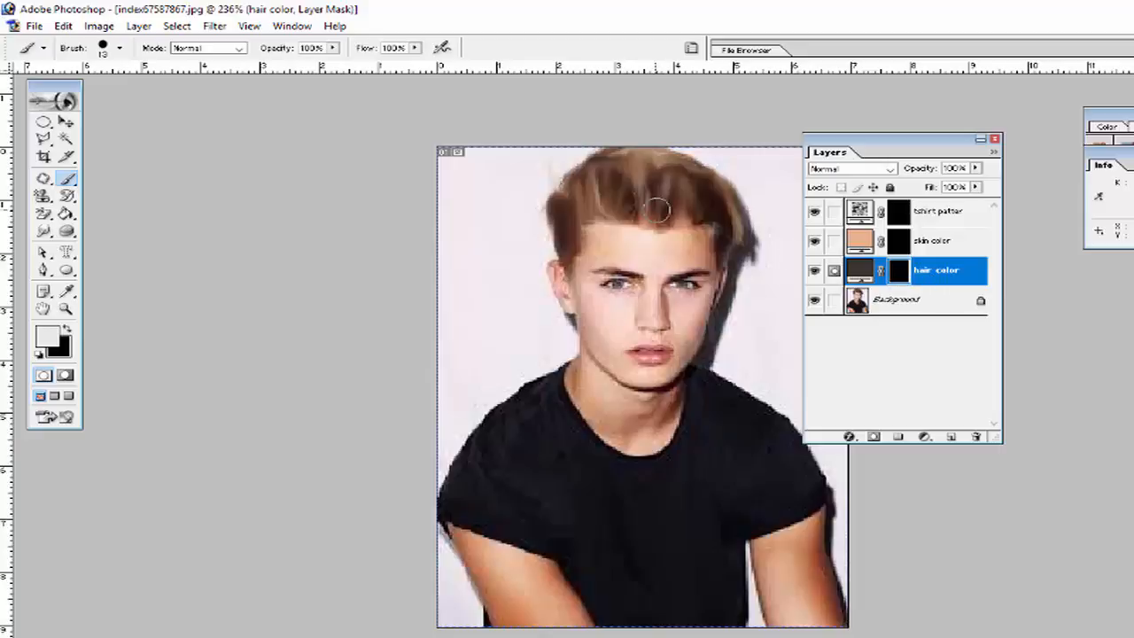
left_click_drag(67, 178, 115, 181)
left_click_drag(557, 202, 564, 236)
left_click_drag(601, 174, 606, 214)
left_click_drag(650, 168, 649, 213)
mouse_move(692, 163)
left_mouse_down()
mouse_move(682, 213)
mouse_move(714, 185)
mouse_move(726, 223)
left_mouse_up()
left_click_drag(629, 144, 626, 213)
- Set the hair color layer's blend mode to Overlay and brush over the uncovered patches of hair
left_click(840, 170)
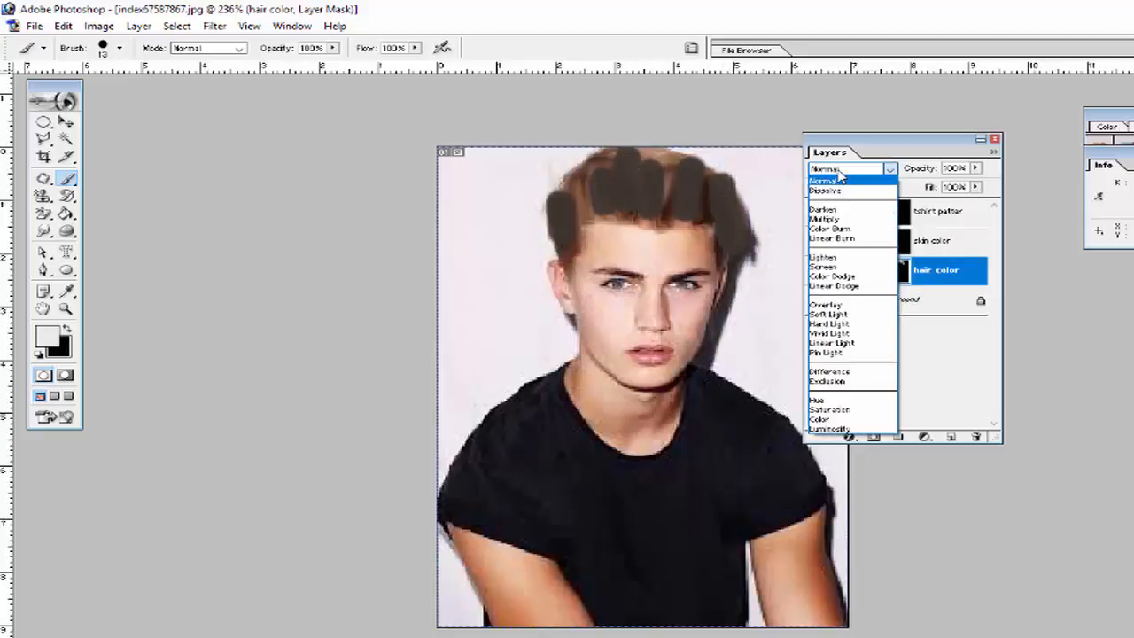
left_click(837, 304)
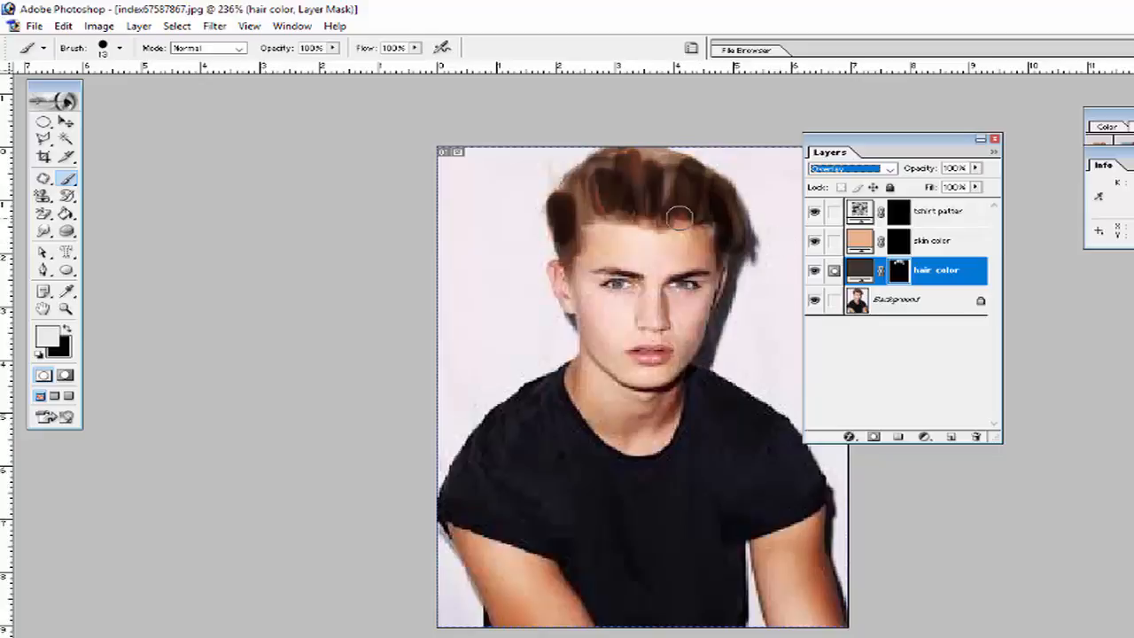
left_click_drag(580, 184, 585, 211)
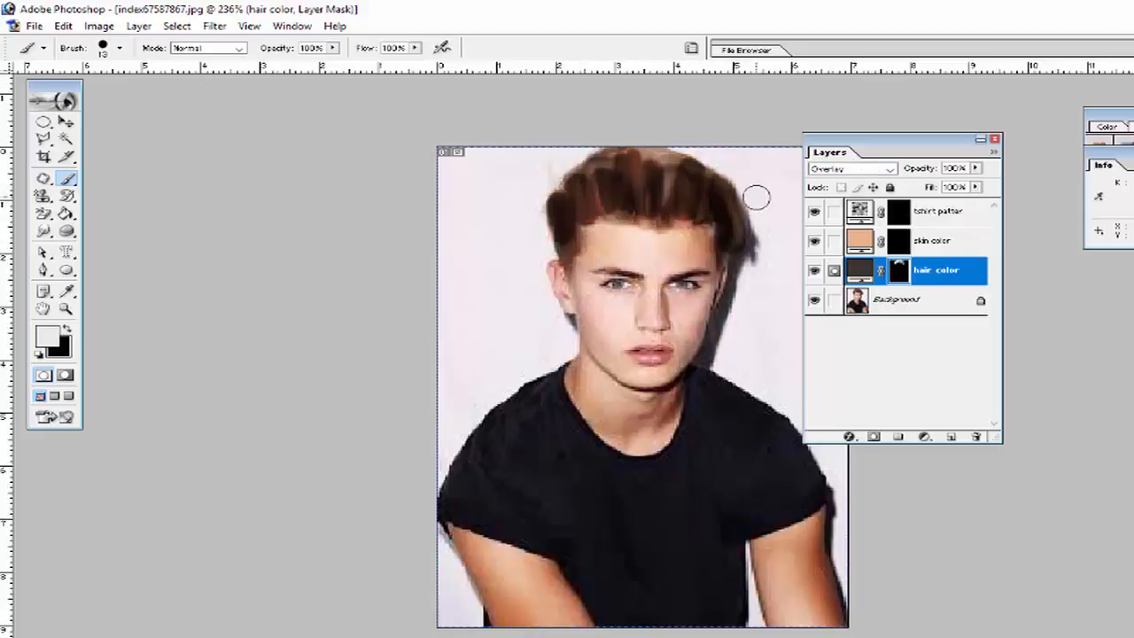
- Brush the skin color layer's mask over the man's face, ears, neck and both arms
left_click(915, 246)
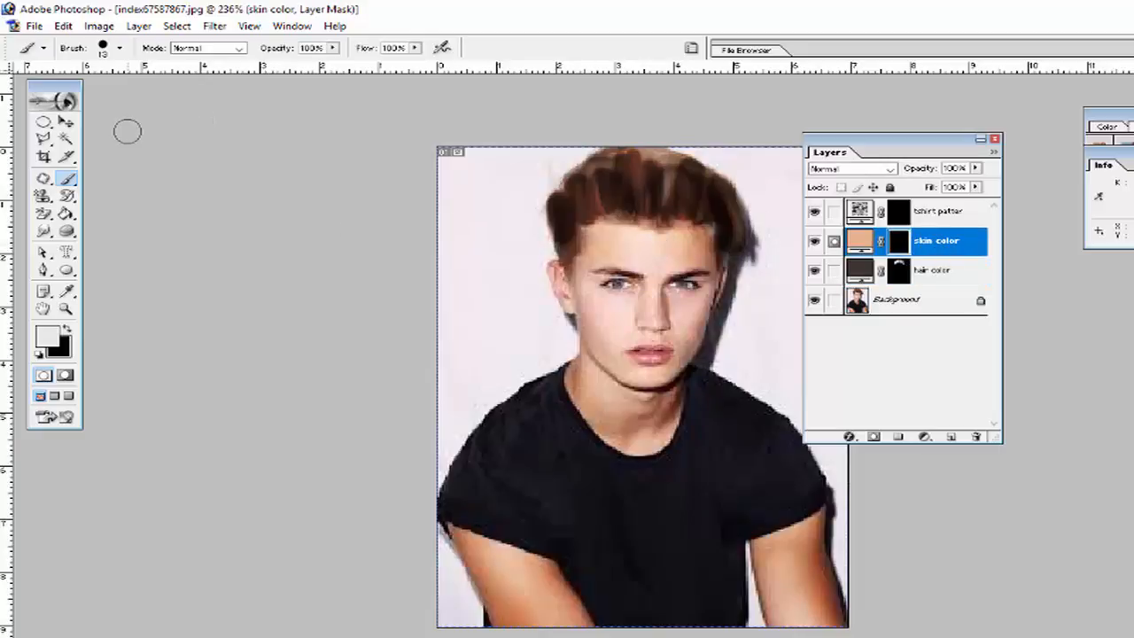
right_click(71, 186)
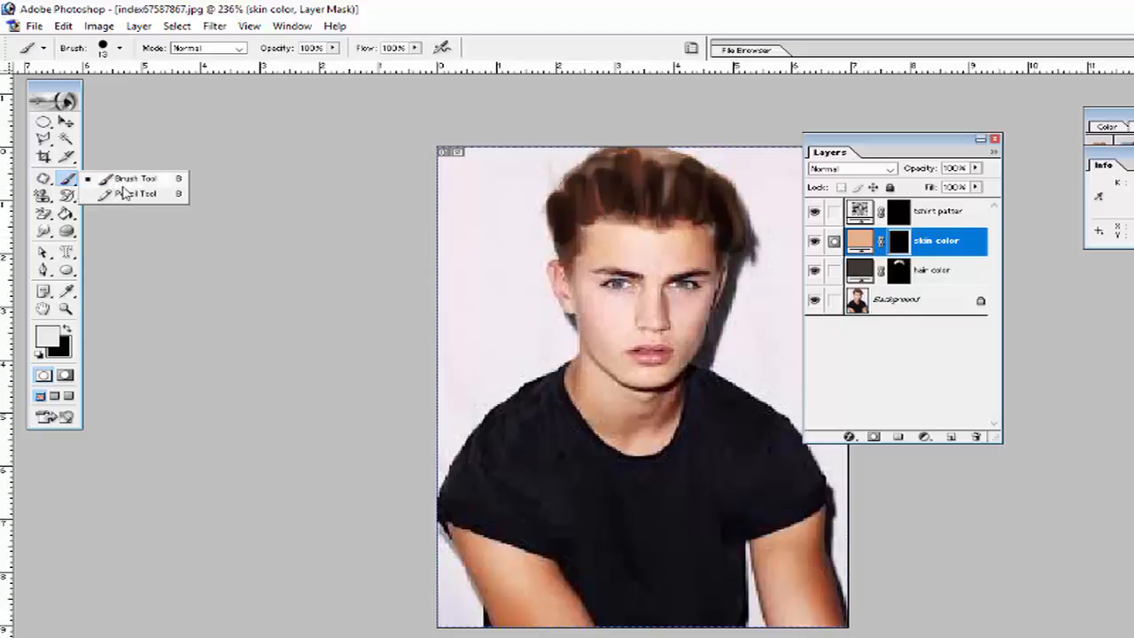
left_click(129, 185)
mouse_move(550, 232)
left_mouse_down()
mouse_move(591, 238)
mouse_move(594, 339)
mouse_move(560, 276)
mouse_move(631, 368)
mouse_move(654, 373)
mouse_move(683, 349)
mouse_move(711, 235)
mouse_move(715, 300)
mouse_move(684, 231)
mouse_move(602, 231)
mouse_move(585, 262)
mouse_move(598, 316)
mouse_move(620, 242)
mouse_move(642, 272)
mouse_move(676, 248)
mouse_move(684, 276)
mouse_move(658, 252)
mouse_move(634, 320)
mouse_move(625, 274)
mouse_move(610, 343)
mouse_move(643, 300)
mouse_move(663, 341)
mouse_move(685, 278)
mouse_move(650, 360)
mouse_move(642, 243)
mouse_move(639, 357)
mouse_move(622, 382)
mouse_move(607, 361)
mouse_move(584, 356)
mouse_move(577, 371)
mouse_move(634, 444)
mouse_move(671, 416)
mouse_move(676, 376)
mouse_move(622, 410)
mouse_move(610, 351)
mouse_move(614, 408)
mouse_move(654, 415)
mouse_move(654, 399)
mouse_move(641, 425)
left_mouse_up()
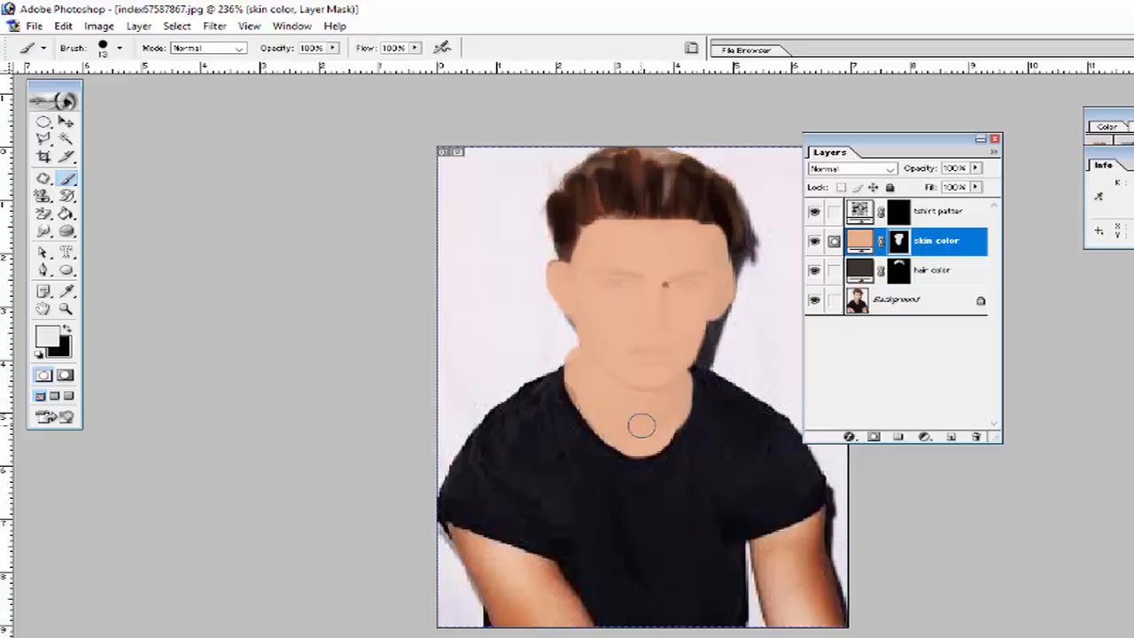
mouse_move(463, 546)
left_mouse_down()
mouse_move(529, 623)
mouse_move(489, 578)
mouse_move(502, 612)
mouse_move(579, 617)
mouse_move(542, 571)
mouse_move(454, 530)
left_mouse_up()
mouse_move(771, 559)
left_mouse_down()
mouse_move(766, 609)
mouse_move(780, 623)
mouse_move(834, 619)
mouse_move(820, 516)
mouse_move(778, 545)
mouse_move(800, 607)
mouse_move(806, 544)
mouse_move(812, 611)
left_mouse_up()
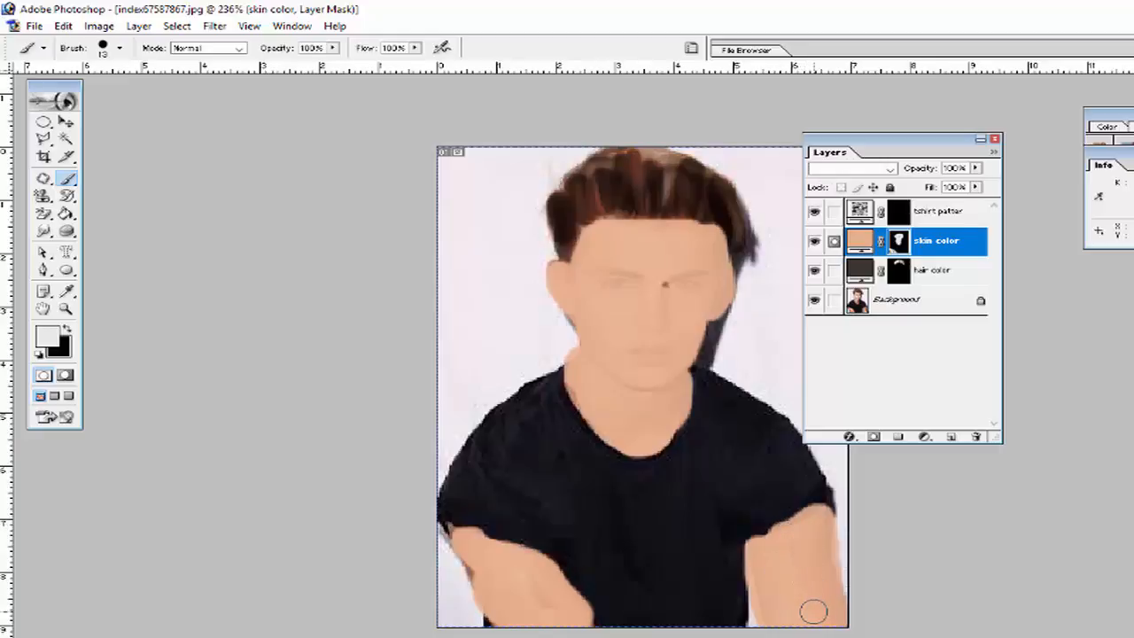
- Try Hard Light on the skin color layer and settle on the Color blend mode
left_click(849, 169)
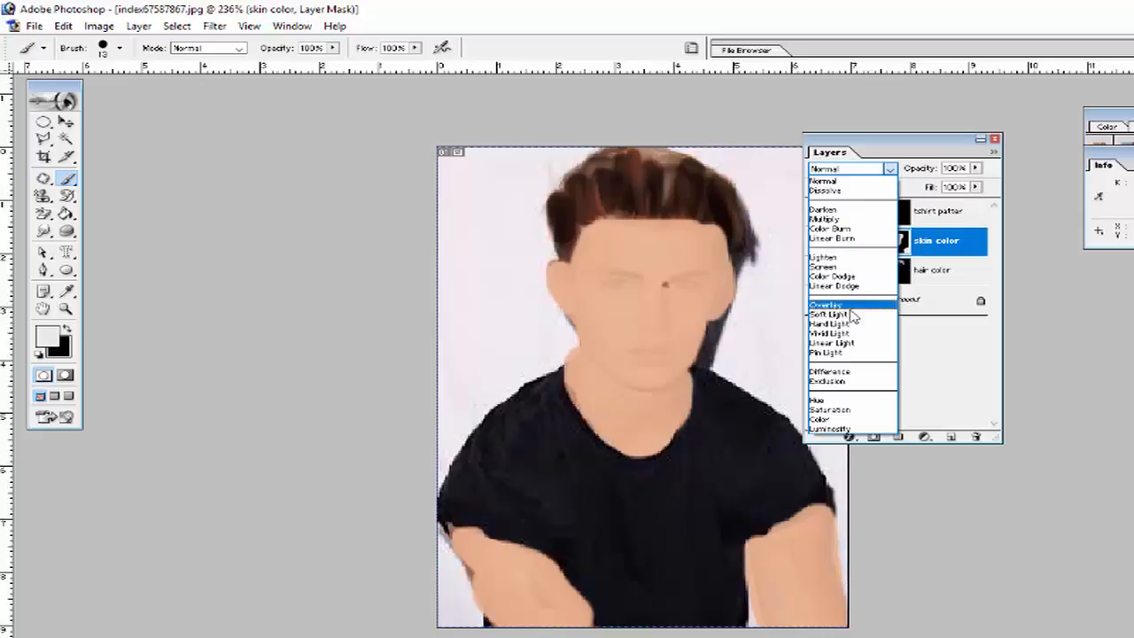
left_click(854, 324)
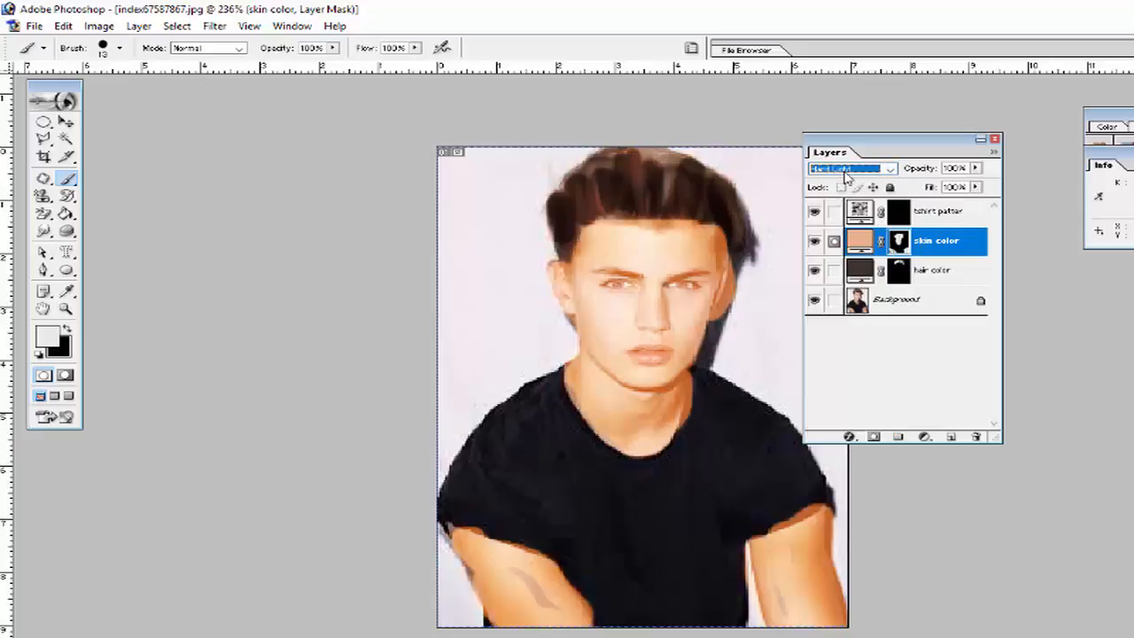
left_click(846, 170)
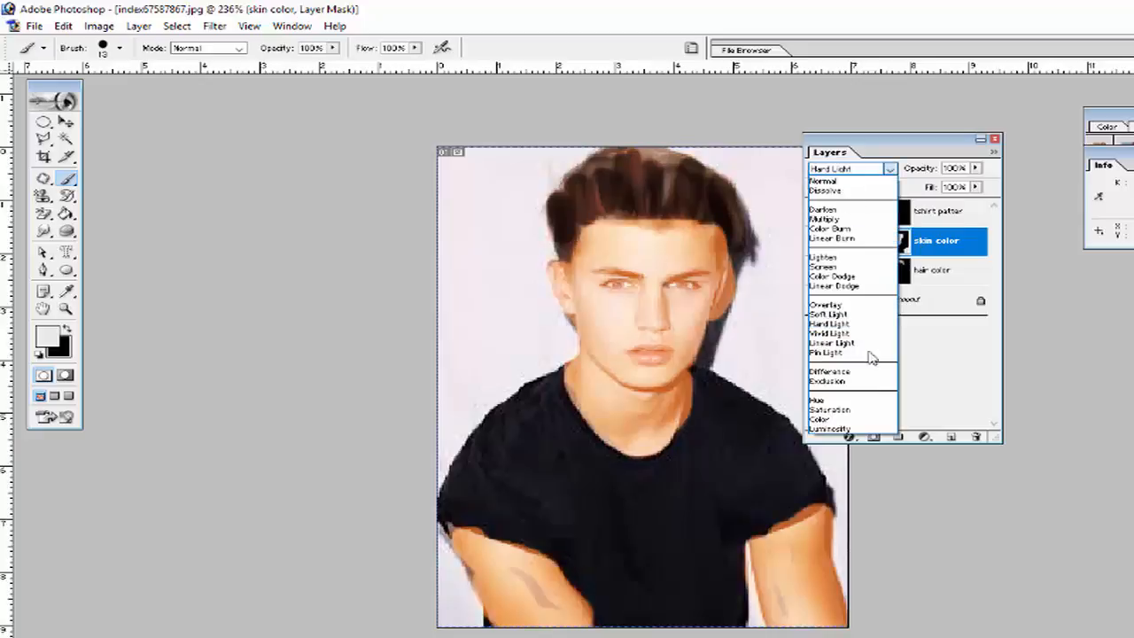
left_click(874, 420)
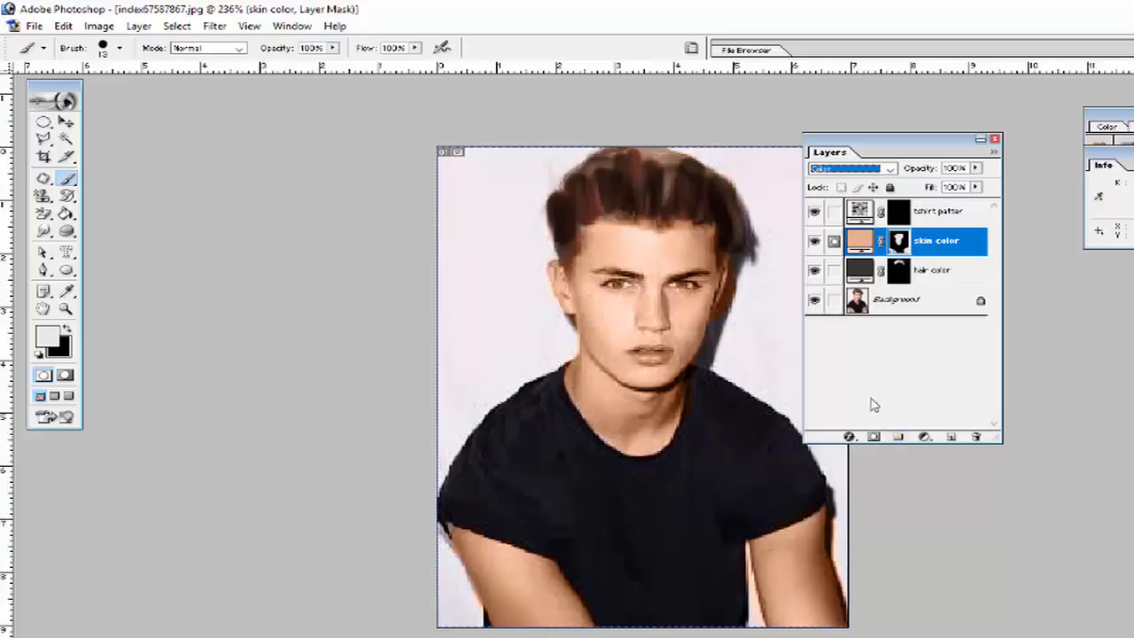
- Brush the tshirt patter layer's mask over the sleeves, shoulders and chest to cover the whole T-shirt
left_click(871, 219)
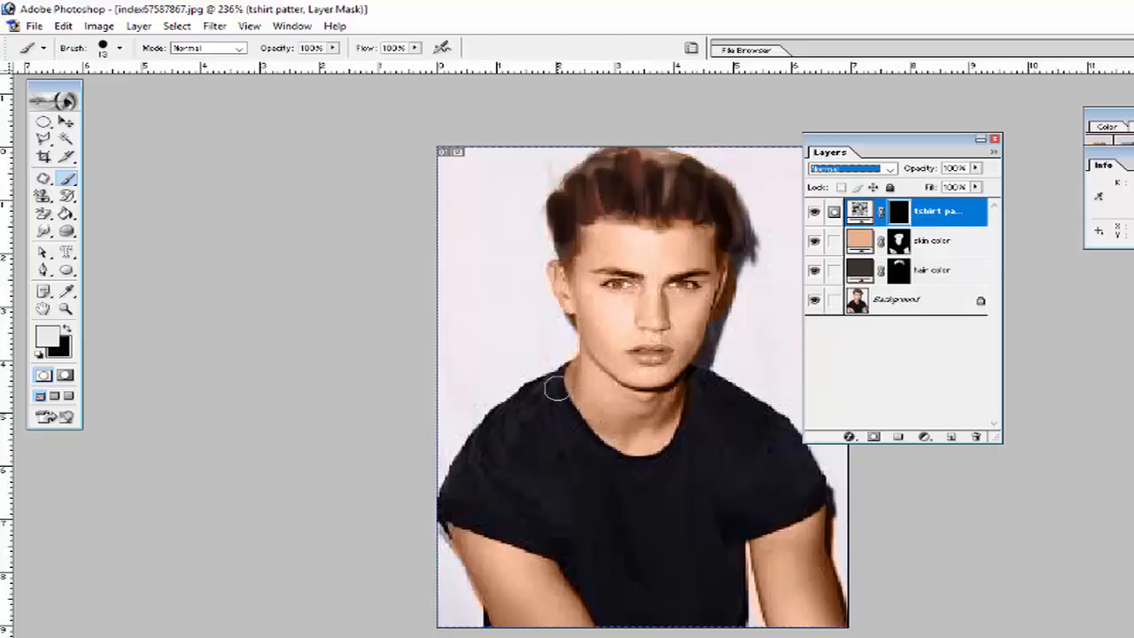
mouse_move(559, 374)
left_mouse_down()
mouse_move(459, 454)
mouse_move(446, 519)
mouse_move(481, 519)
mouse_move(552, 553)
mouse_move(536, 491)
mouse_move(490, 456)
mouse_move(510, 510)
mouse_move(481, 472)
mouse_move(492, 484)
mouse_move(528, 450)
mouse_move(525, 436)
mouse_move(517, 460)
mouse_move(552, 402)
mouse_move(573, 418)
mouse_move(578, 448)
mouse_move(648, 468)
mouse_move(672, 455)
mouse_move(698, 379)
mouse_move(778, 435)
mouse_move(821, 491)
mouse_move(755, 526)
mouse_move(790, 493)
mouse_move(778, 452)
mouse_move(732, 439)
mouse_move(710, 393)
mouse_move(787, 427)
mouse_move(719, 577)
mouse_move(714, 619)
mouse_move(732, 575)
left_mouse_up()
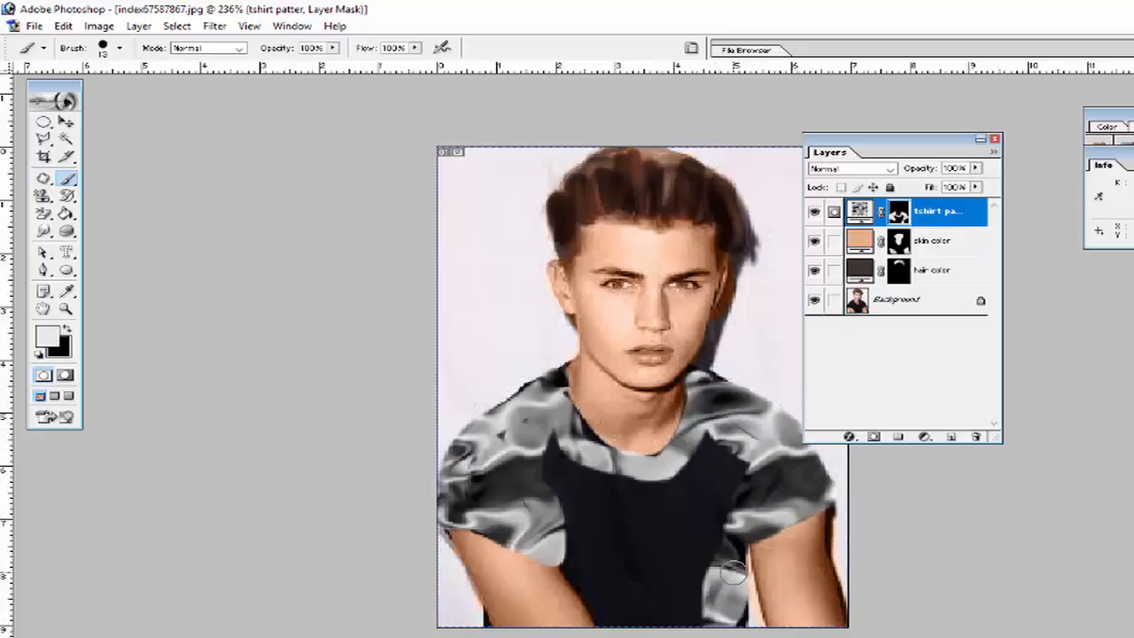
mouse_move(539, 631)
left_mouse_down()
mouse_move(602, 529)
mouse_move(571, 514)
mouse_move(554, 450)
mouse_move(601, 496)
mouse_move(687, 494)
mouse_move(727, 459)
mouse_move(723, 441)
mouse_move(665, 479)
mouse_move(570, 484)
mouse_move(730, 468)
mouse_move(690, 607)
mouse_move(712, 605)
mouse_move(732, 622)
mouse_move(720, 629)
mouse_move(687, 607)
mouse_move(674, 620)
mouse_move(654, 605)
mouse_move(634, 622)
mouse_move(607, 607)
mouse_move(584, 551)
mouse_move(590, 501)
mouse_move(564, 554)
mouse_move(591, 612)
mouse_move(608, 613)
mouse_move(610, 514)
mouse_move(594, 529)
mouse_move(607, 524)
mouse_move(647, 598)
mouse_move(650, 502)
mouse_move(660, 581)
mouse_move(689, 527)
mouse_move(689, 571)
mouse_move(663, 505)
left_mouse_up()
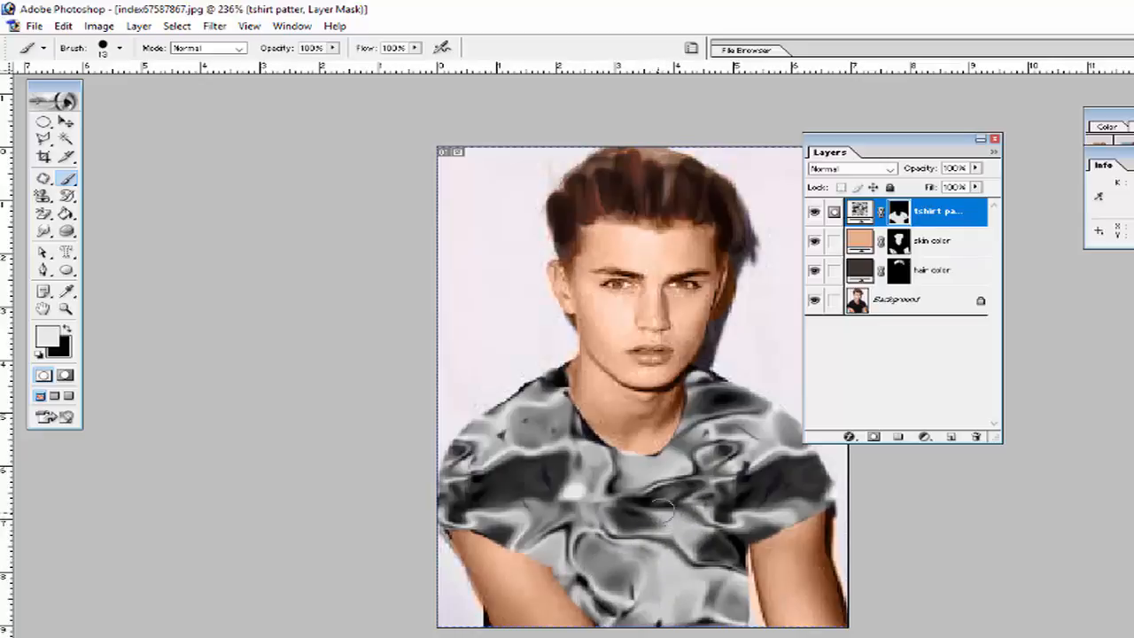
- Try Overlay on the tshirt patter layer and settle on the Hard Light blend mode
left_click(846, 169)
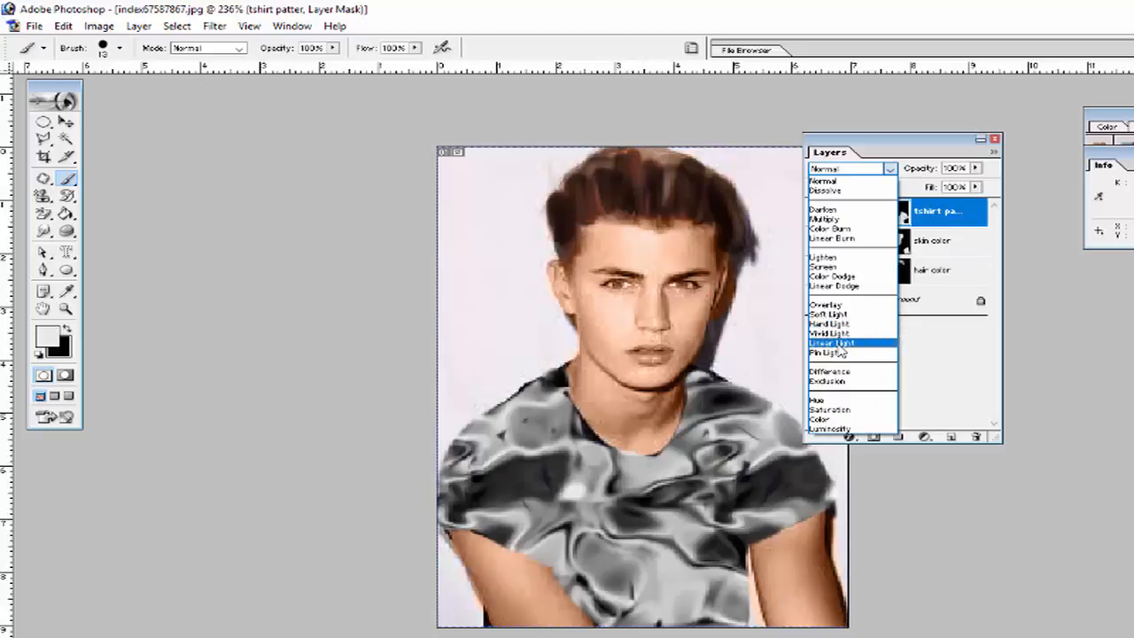
left_click(826, 305)
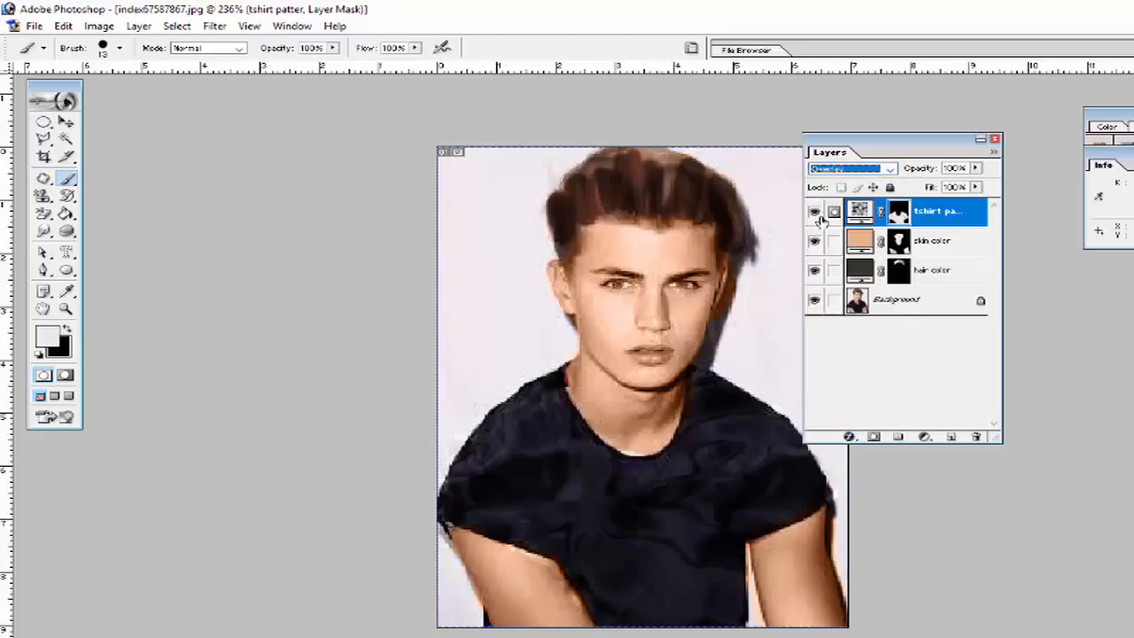
left_click(835, 169)
left_click(833, 324)
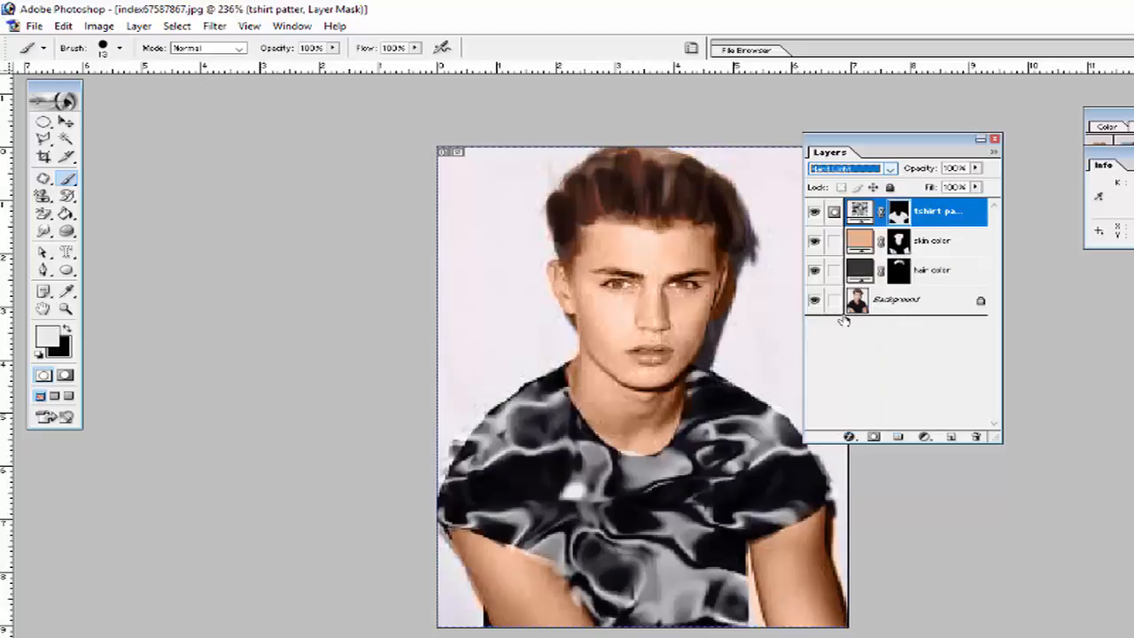
left_click(842, 169)
left_click(855, 326)
- Flatten all the layers into the background and place the Layers palette beside the portrait
left_click_drag(895, 144, 813, 157)
left_click(837, 249)
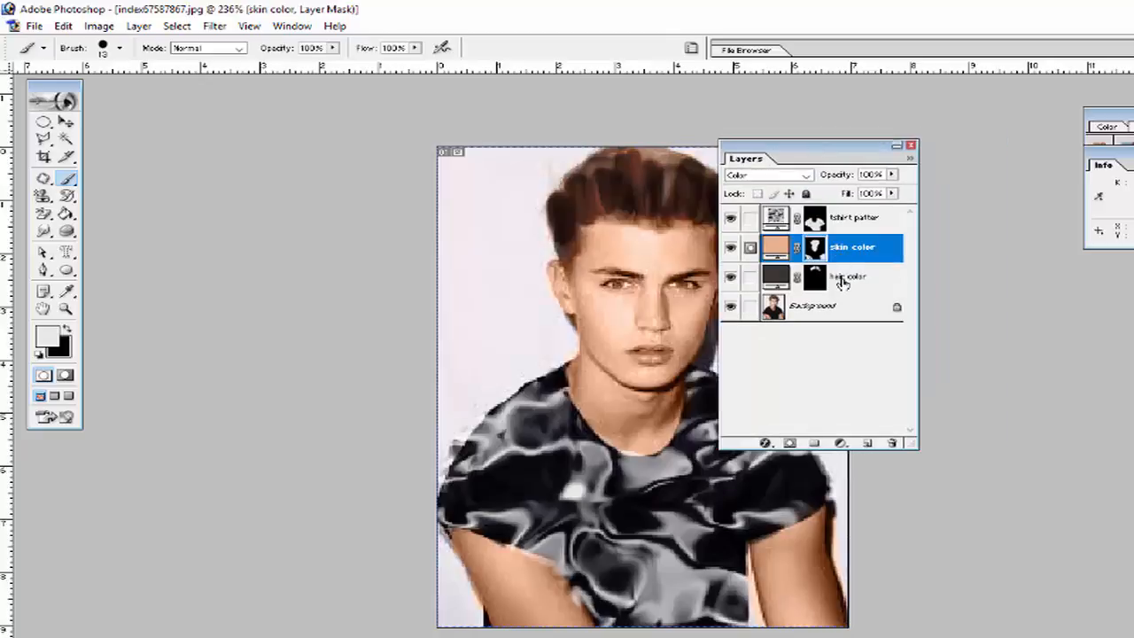
left_click(842, 276)
left_click(841, 305)
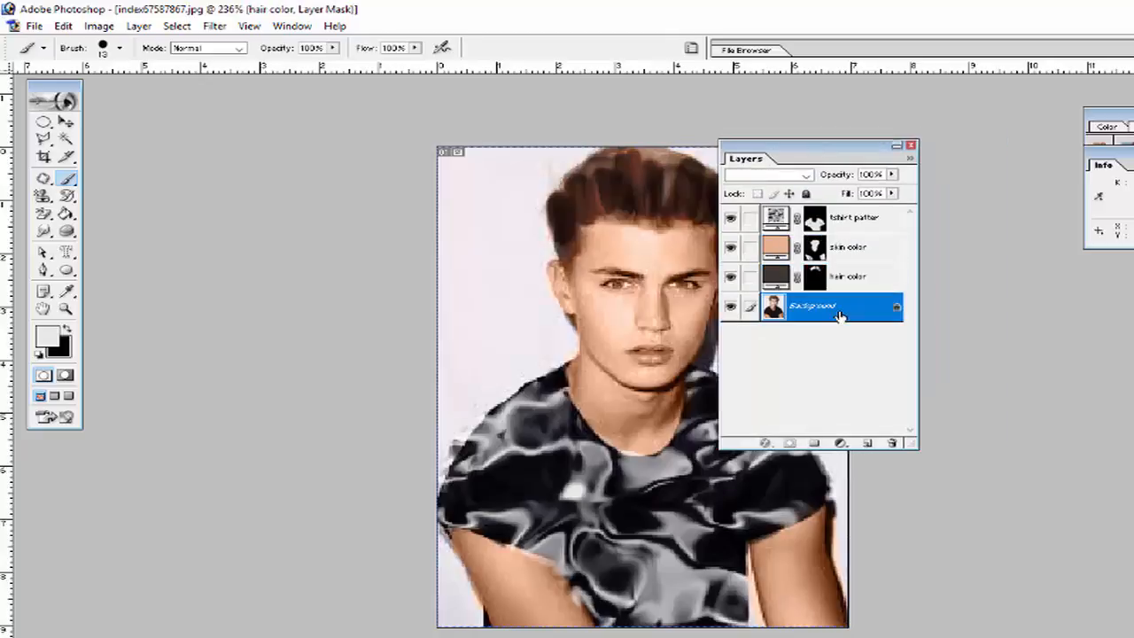
left_click(138, 26)
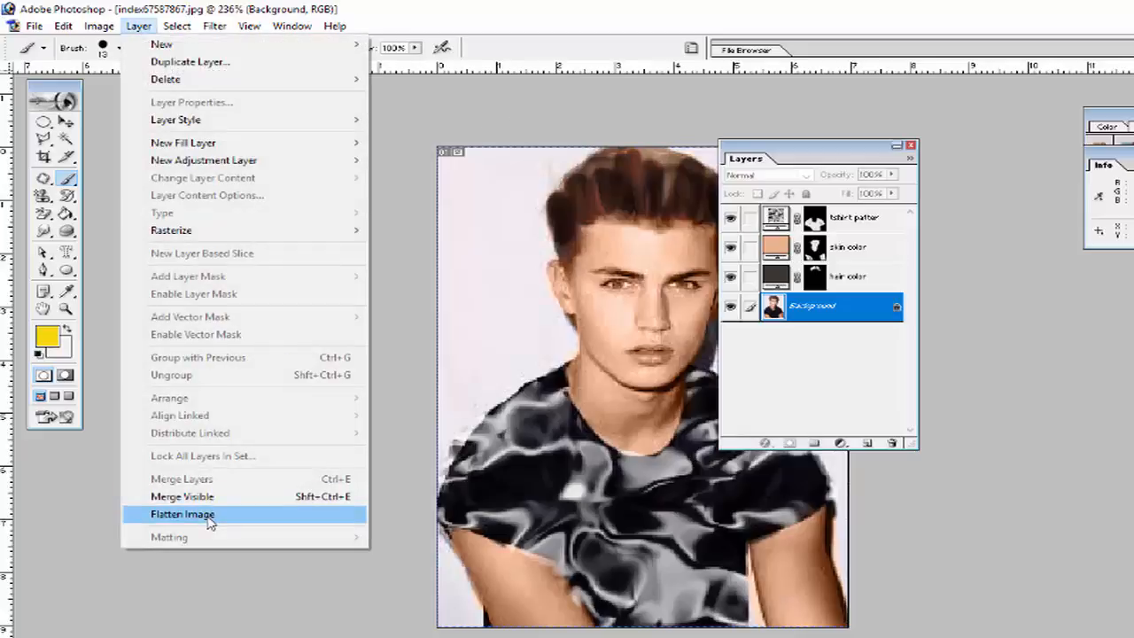
left_click(209, 518)
left_click_drag(782, 156, 893, 165)
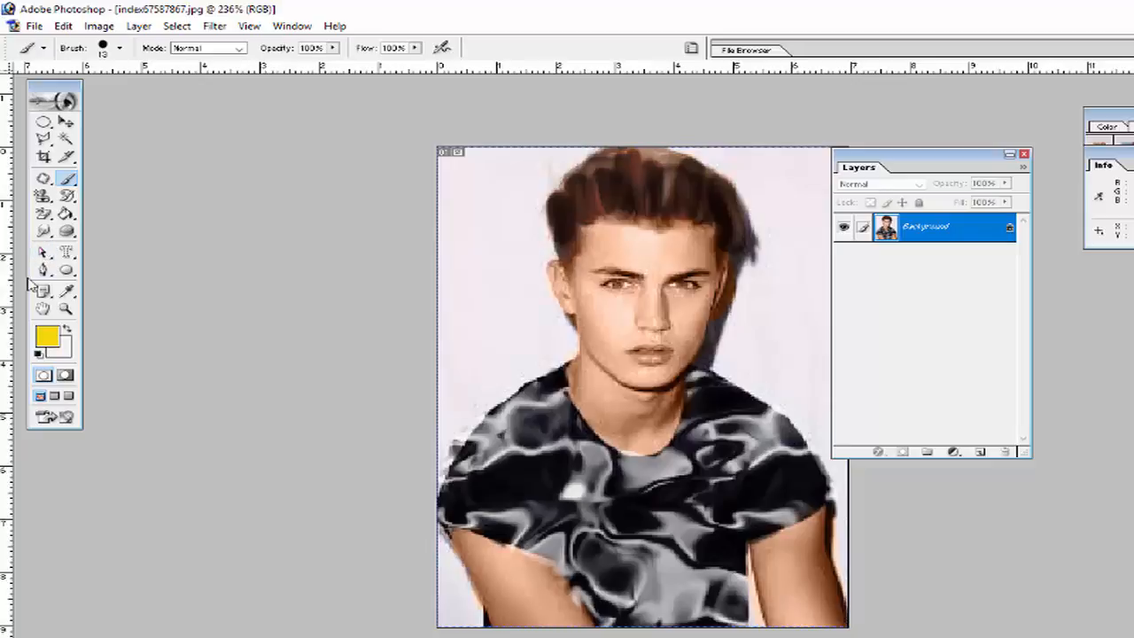
- Start a Pen tool path along the T-shirt's left sleeve and shoulder in the portrait, up to the neck
left_click_drag(43, 270, 92, 276)
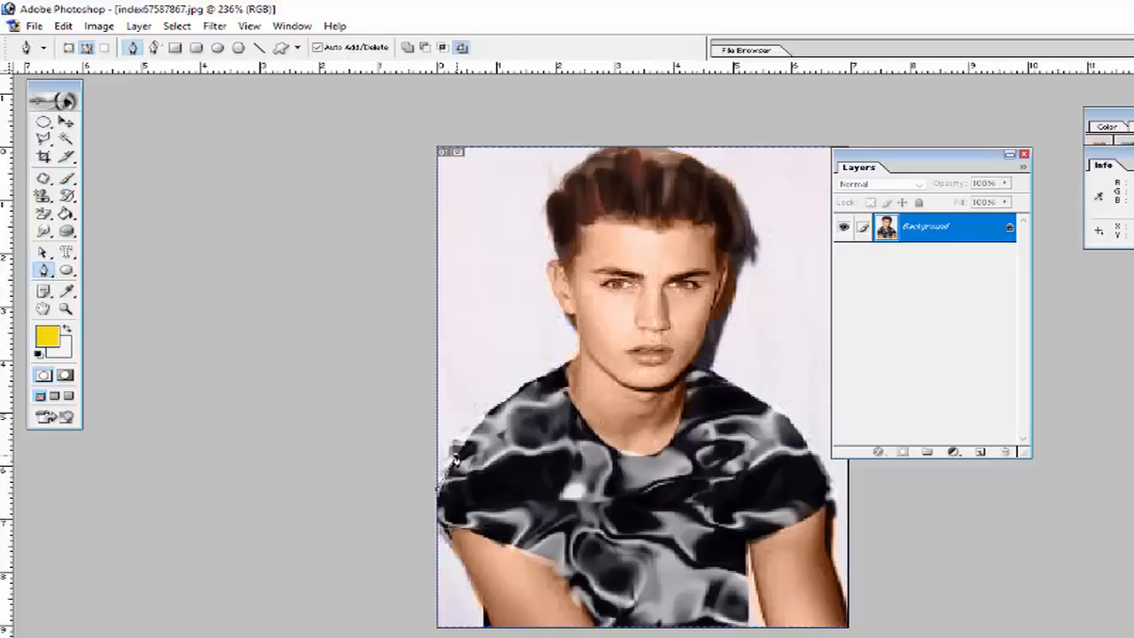
left_click(516, 395)
left_click(533, 380)
left_click(557, 364)
left_click(575, 355)
left_click(573, 344)
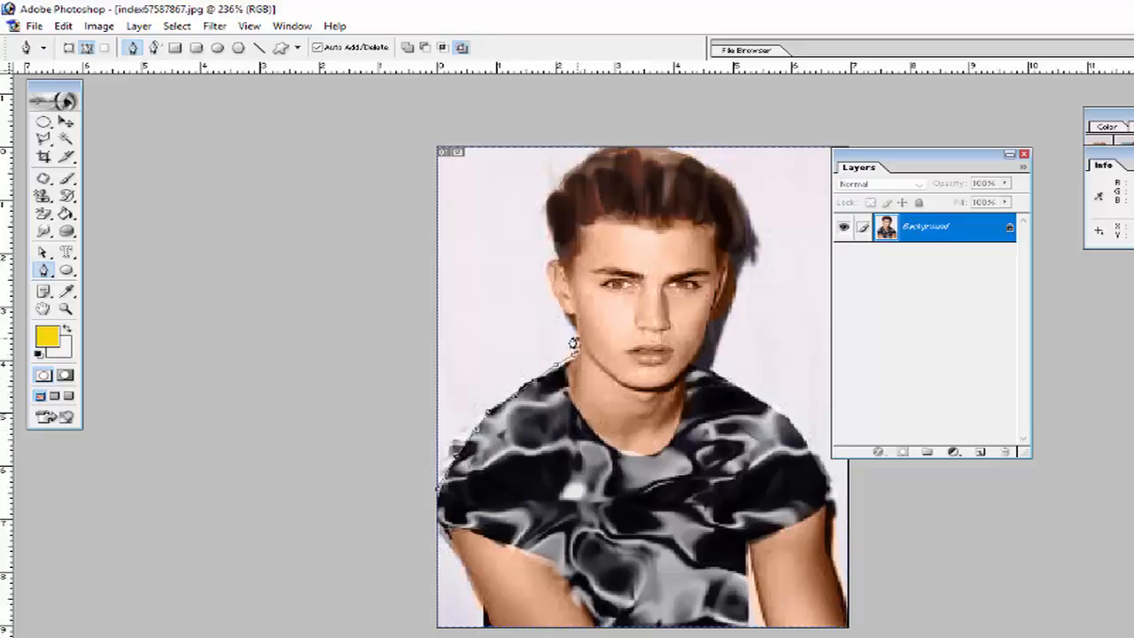
- Continue the path from the neck along the left ear and up the left side of the hair
left_click(567, 323)
left_click(558, 303)
left_click(557, 256)
left_click(551, 240)
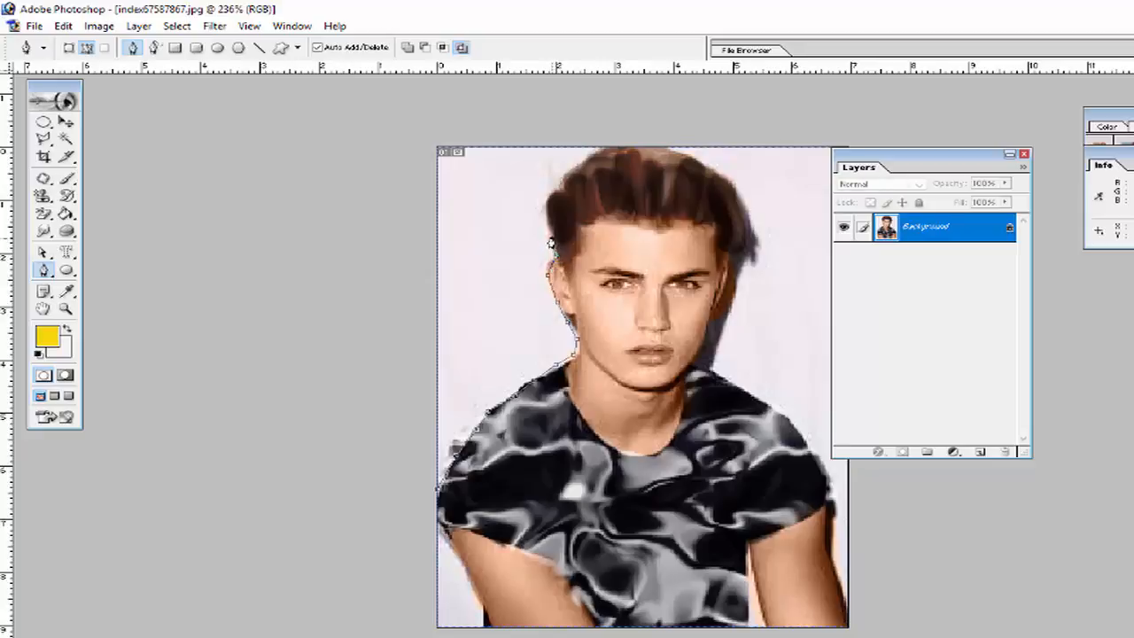
left_click(547, 196)
left_click(555, 186)
left_click(587, 162)
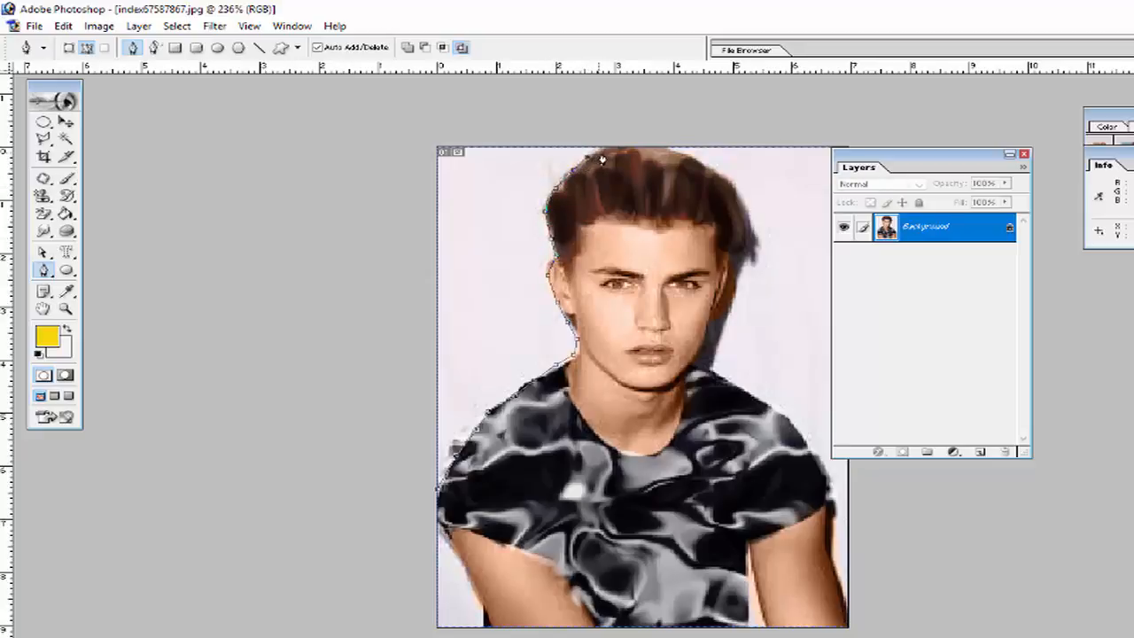
- Extend the path over the top of the hair and down its right side
left_click(656, 148)
left_click(686, 154)
left_click(715, 169)
left_click(730, 183)
left_click(744, 202)
left_click(751, 225)
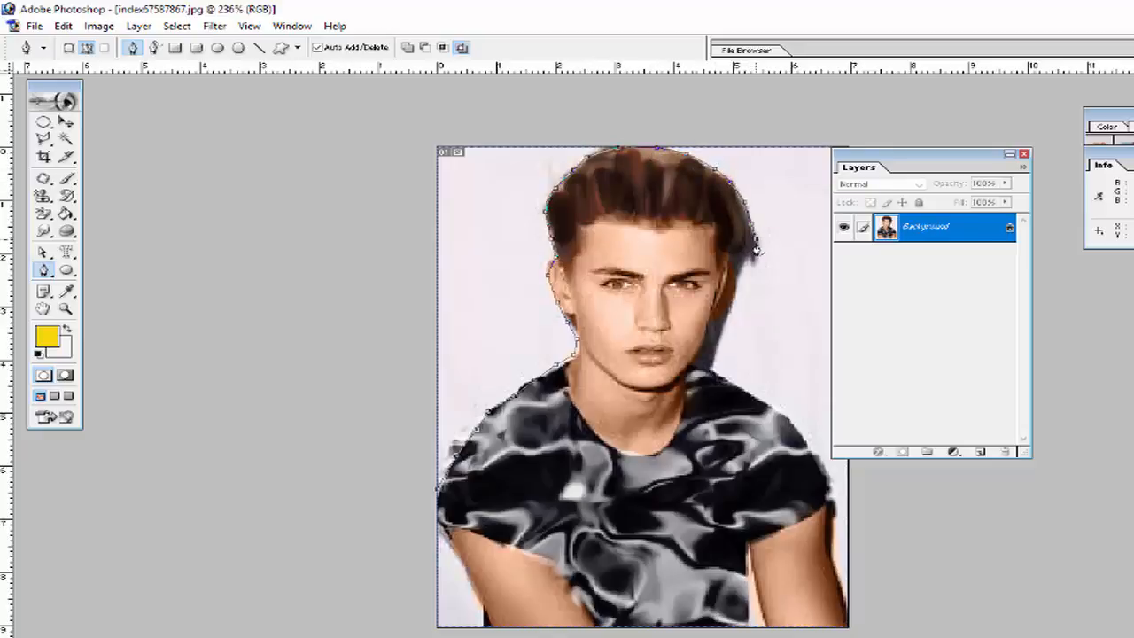
- Trace the path down the right side of the neck, shoulder and outer arm to the image's bottom edge
left_click(742, 271)
left_click(737, 288)
left_click(730, 312)
left_click(714, 365)
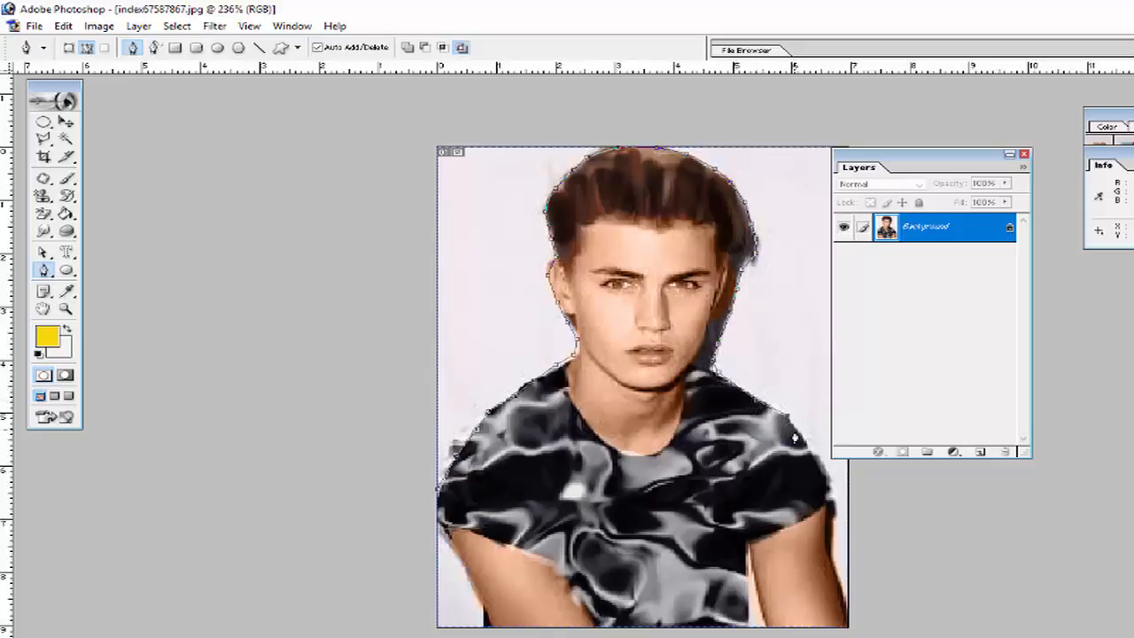
left_click(817, 463)
left_click(827, 499)
left_click(830, 558)
left_click(806, 628)
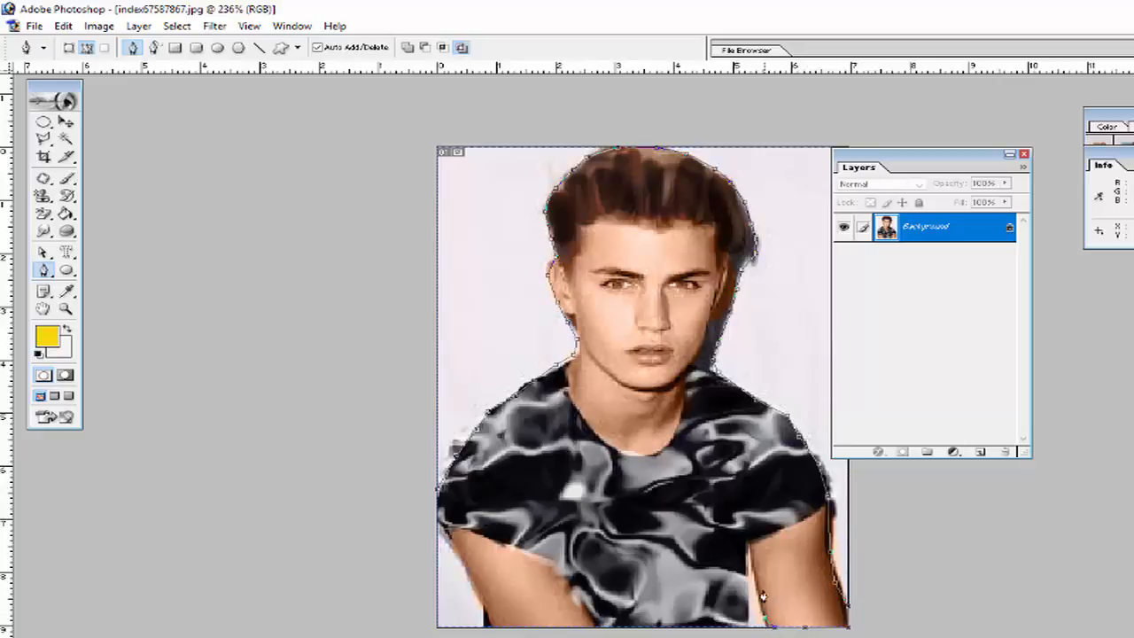
- Trace the inner arm edges and the left arm's outer edge, and close the path around the man
left_click(763, 590)
left_click(568, 593)
left_click(575, 605)
left_click(580, 617)
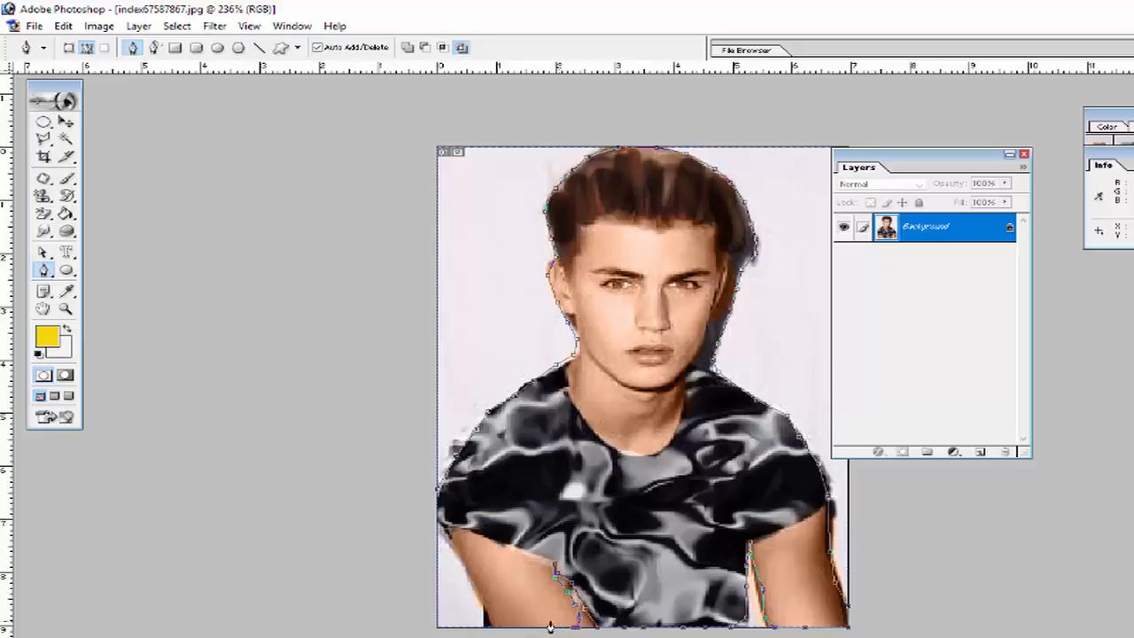
left_click(485, 604)
left_click(473, 572)
left_click(458, 562)
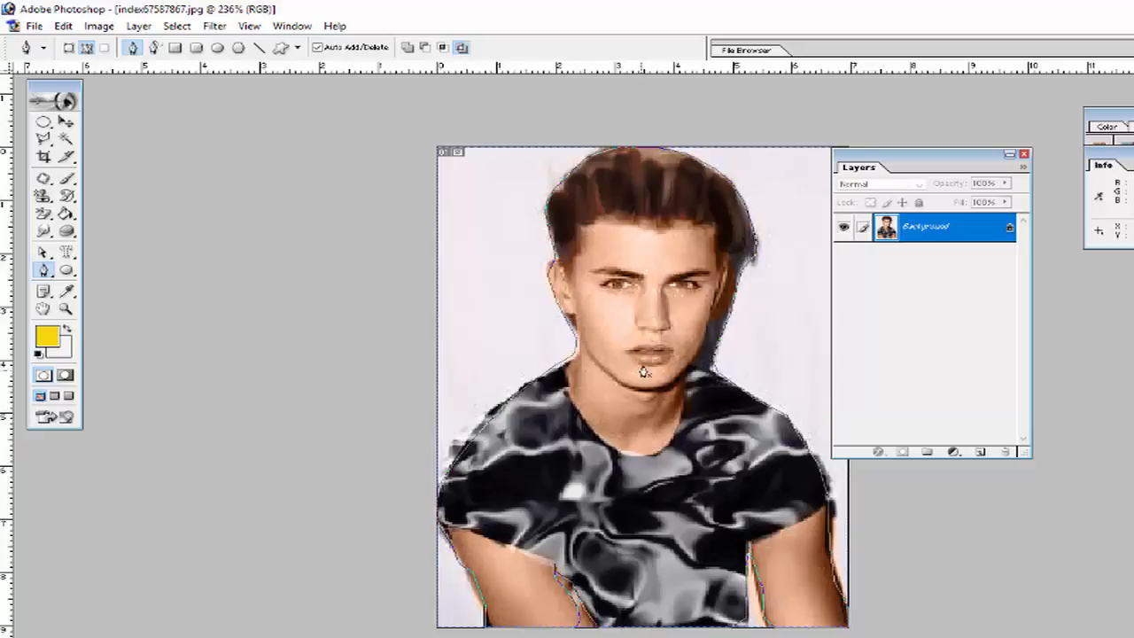
- Convert the path into a new anti-aliased selection with a feather radius of 3 pixels
right_click(656, 317)
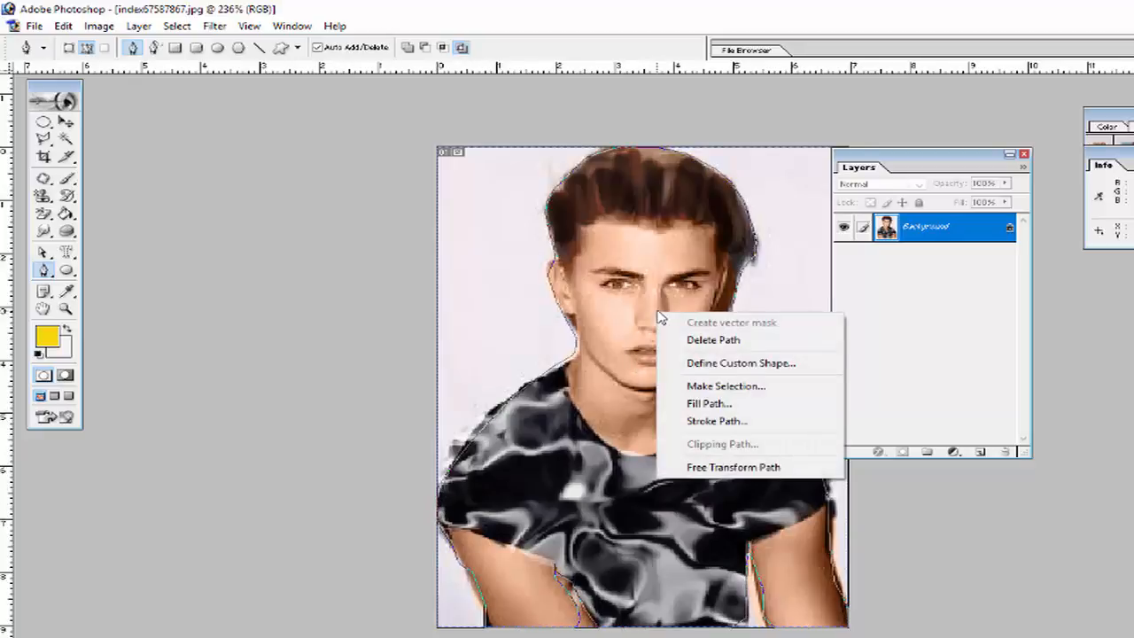
left_click(691, 386)
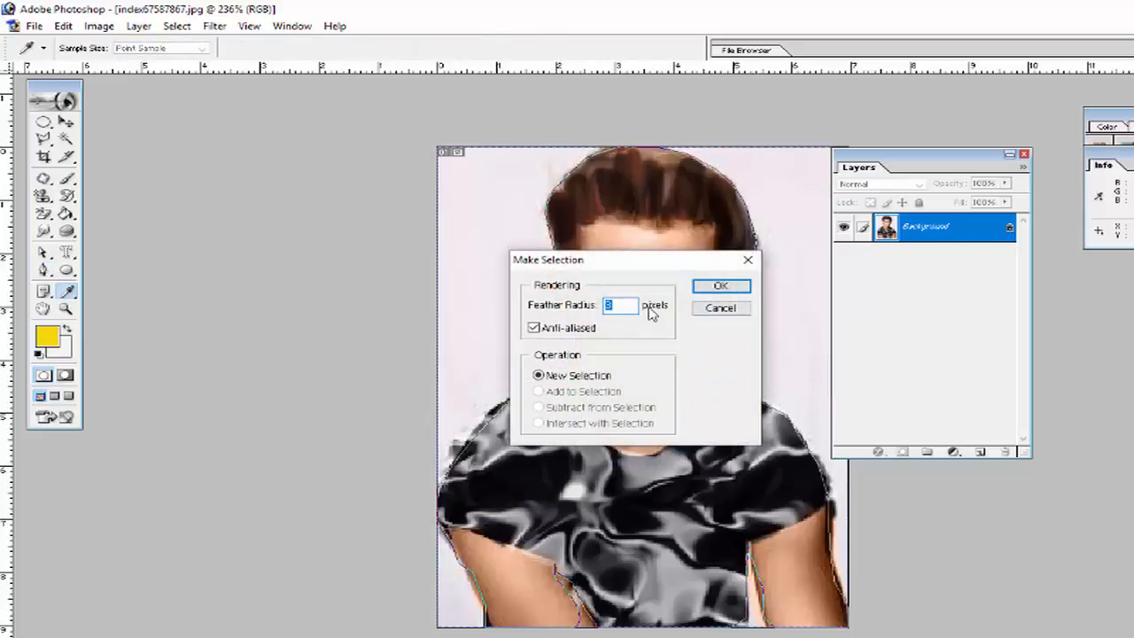
left_click(721, 285)
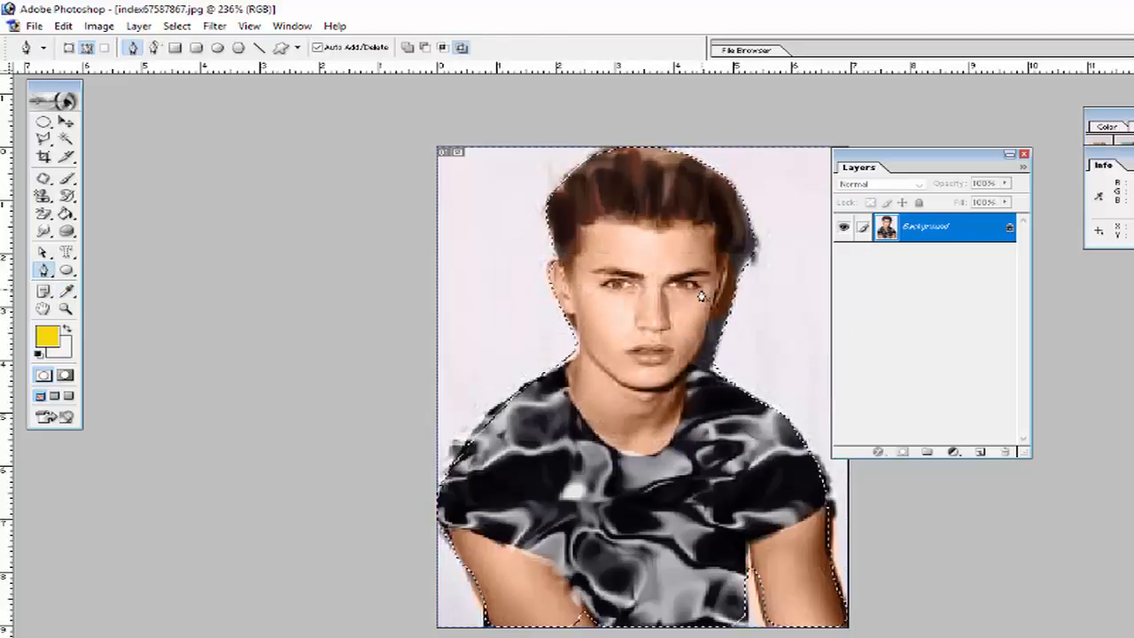
- Copy the selected man and paste him into the colourful background image images67567567.jpg
left_click(64, 26)
left_click(91, 142)
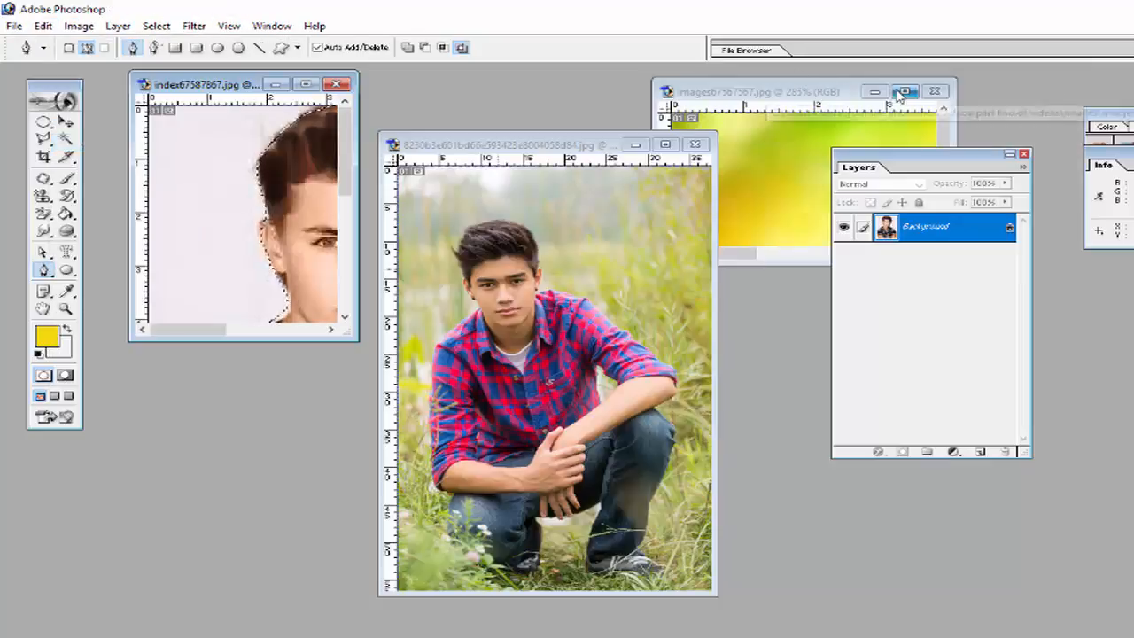
left_click(900, 93)
left_click(64, 26)
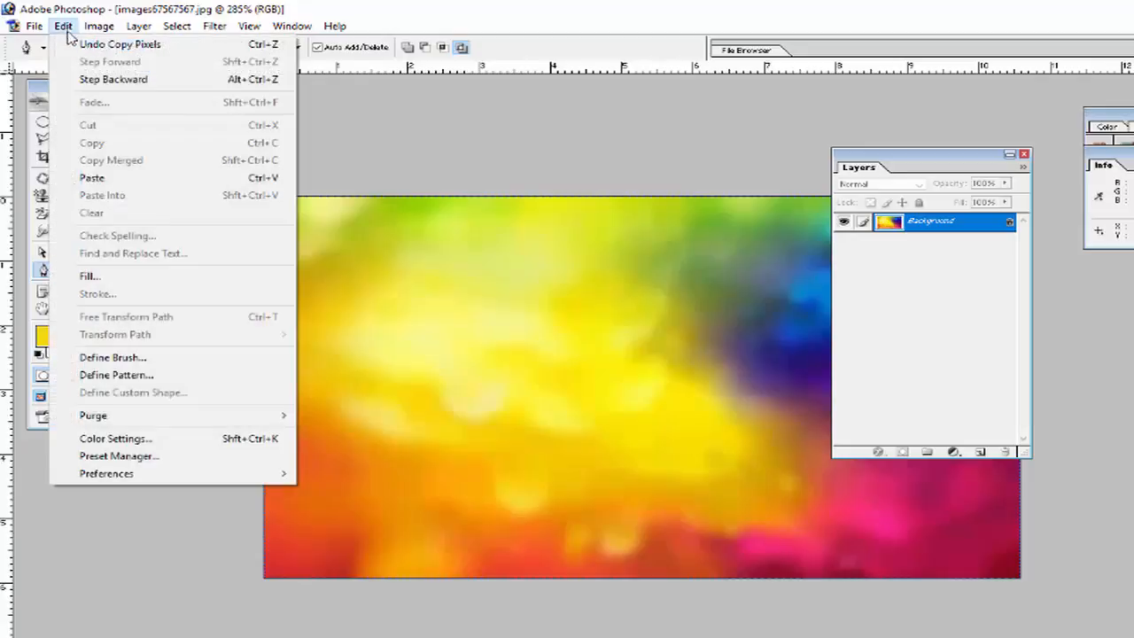
left_click(91, 177)
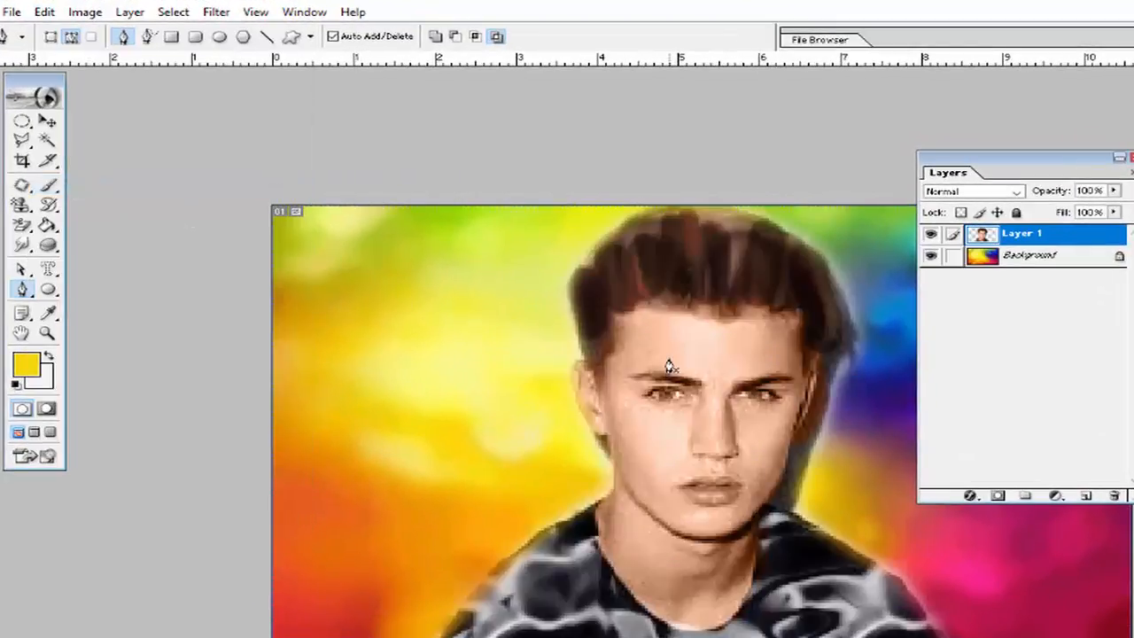
- Move the pasted man toward the canvas's left half and scale him to about 81% width and 89% height
left_click(47, 120)
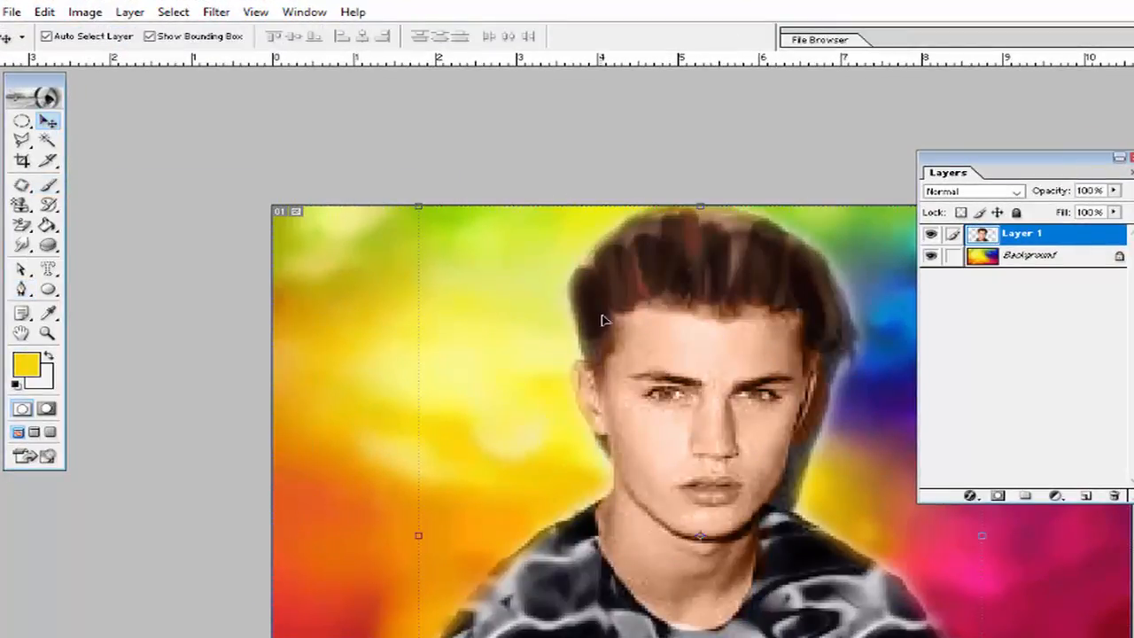
left_click_drag(602, 320, 487, 365)
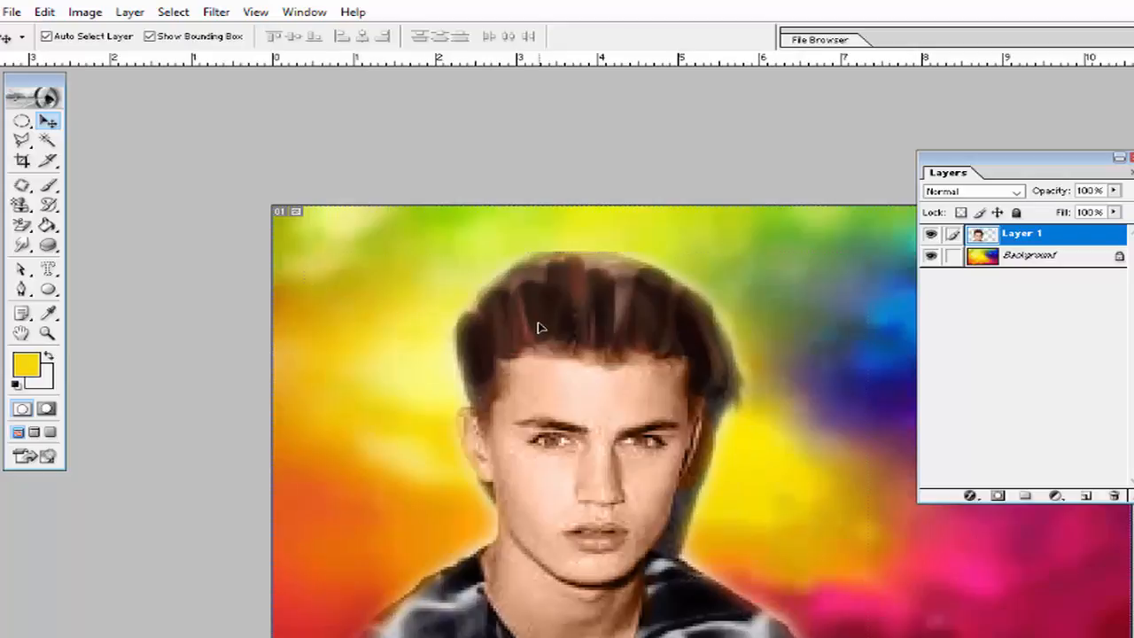
left_click_drag(537, 324, 530, 319)
left_click_drag(296, 247, 405, 316)
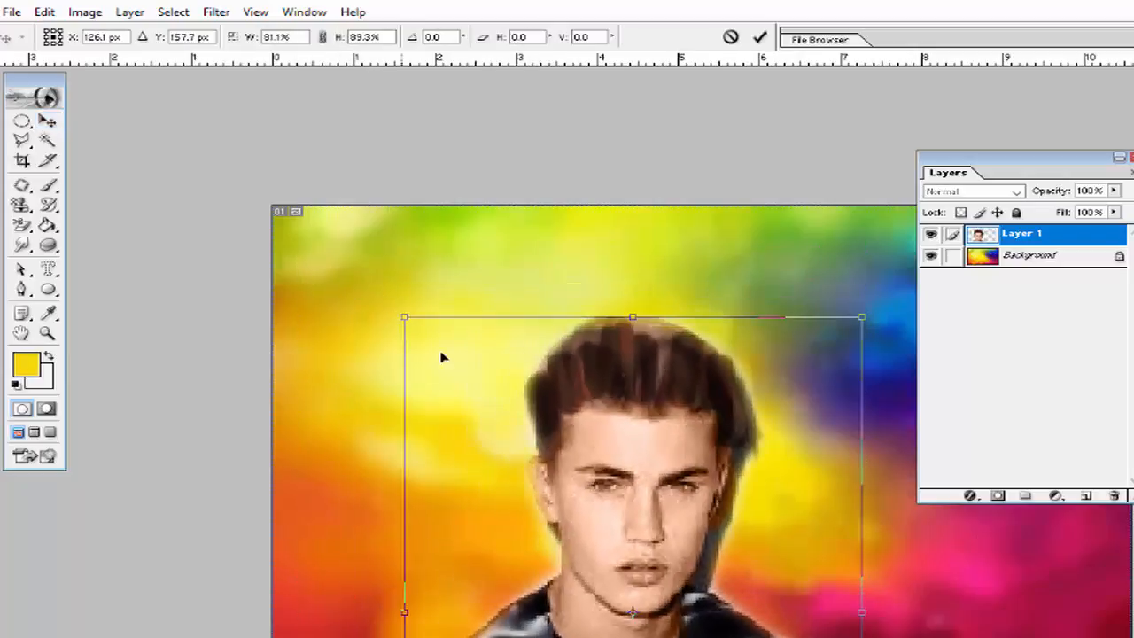
left_click_drag(578, 452, 552, 383)
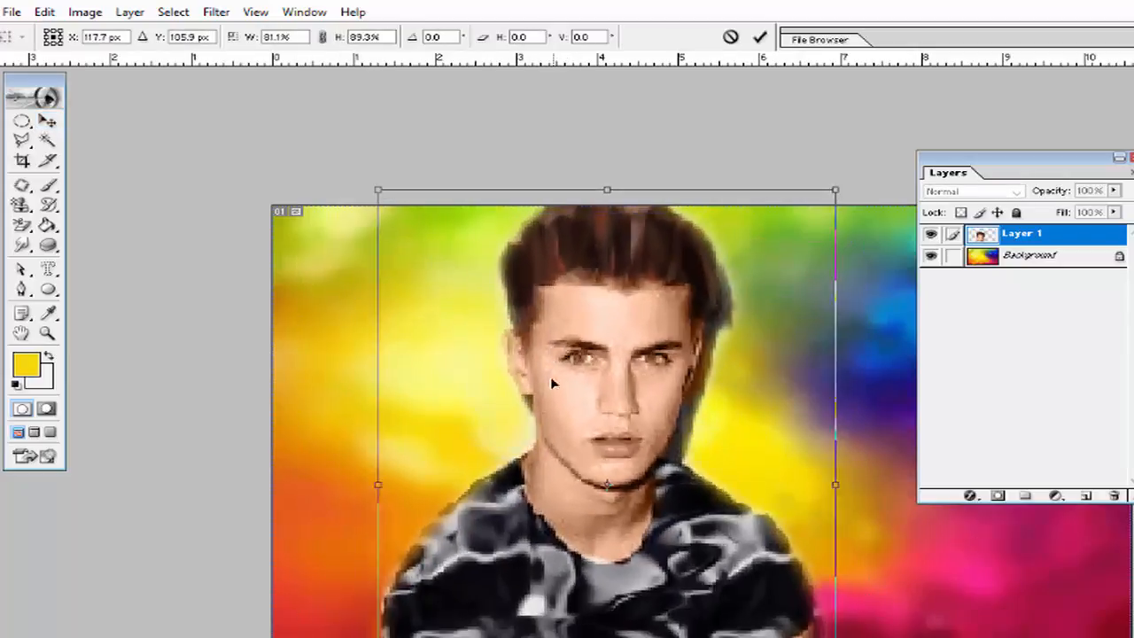
- Shrink the man further to about 51.6% width and 46.4% height near the canvas centre, and apply the transformation
left_click_drag(376, 231, 521, 400)
left_click_drag(687, 512, 606, 369)
left_click_drag(751, 254, 724, 381)
left_click_drag(640, 525, 656, 499)
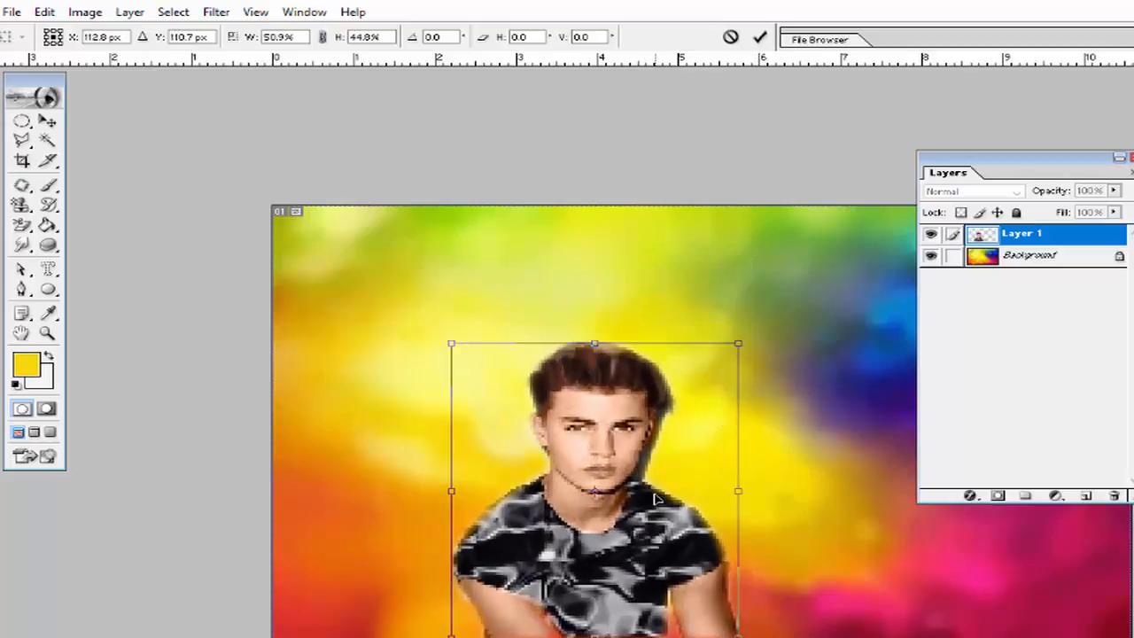
left_click_drag(742, 340, 745, 331)
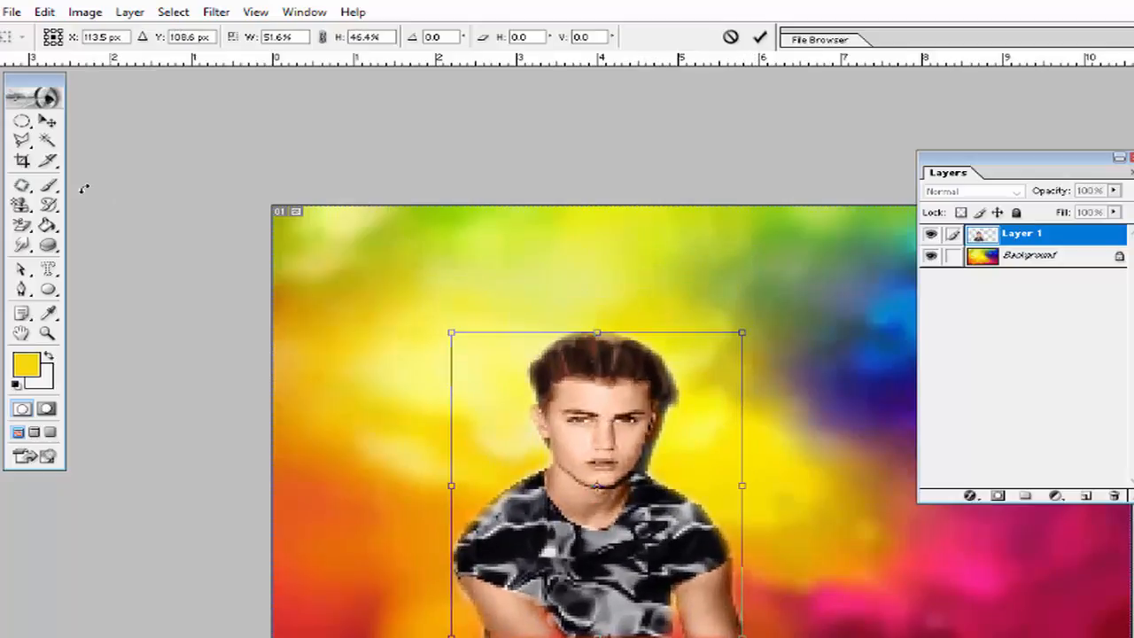
left_click(47, 120)
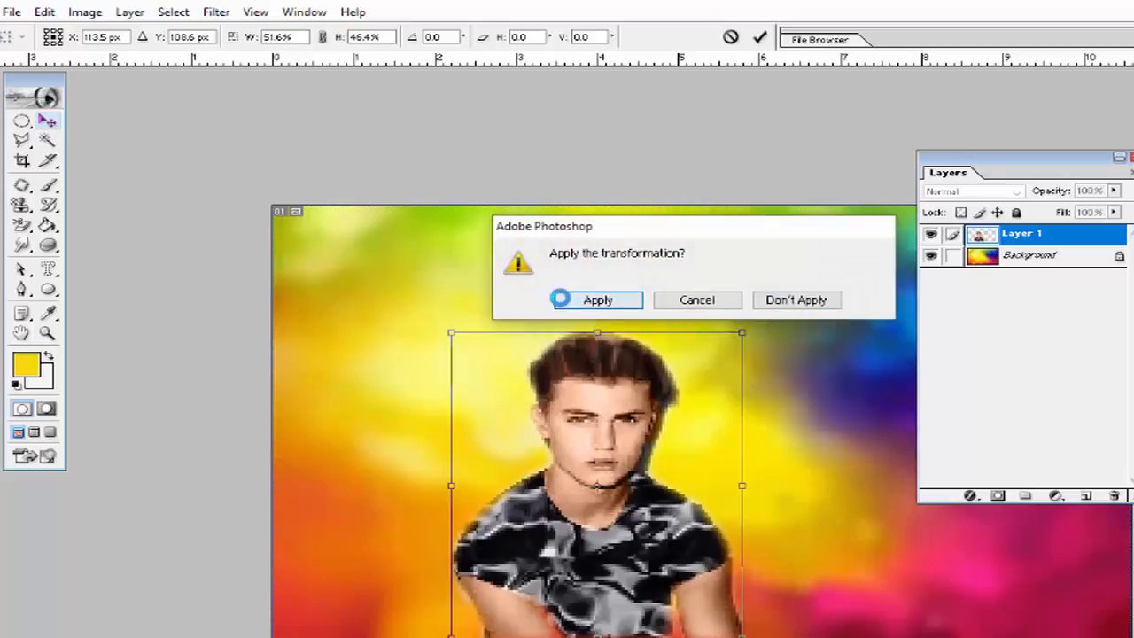
left_click(567, 299)
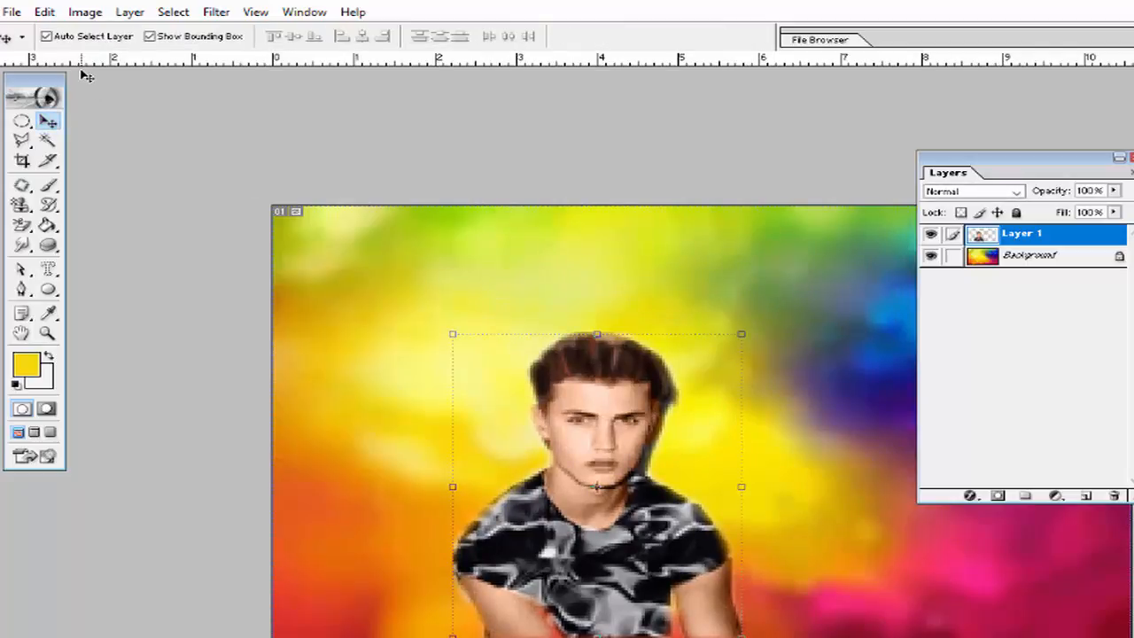
- Start a Perspective transform on the man, widening his upper edge and tilting the frame to about -4.8 degrees
left_click(49, 13)
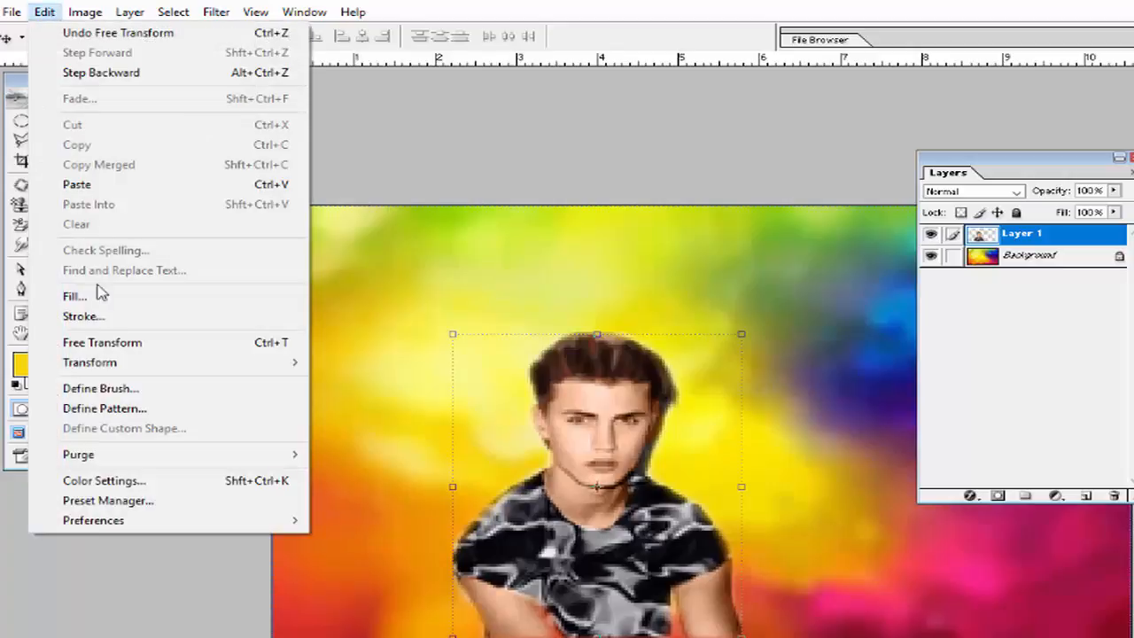
mouse_move(113, 362)
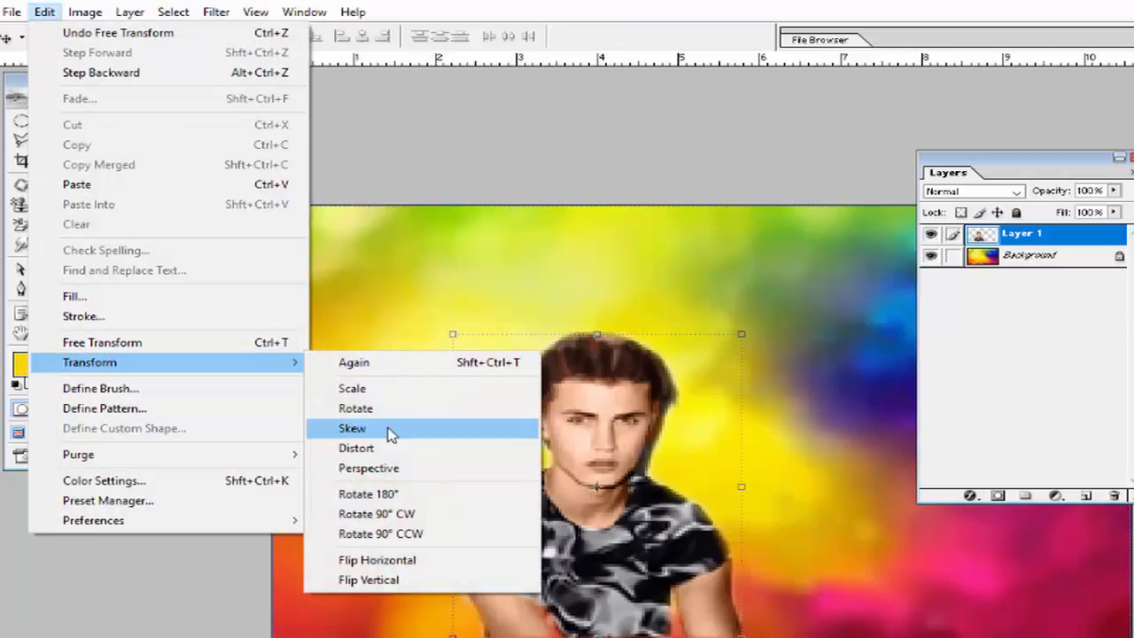
left_click(396, 470)
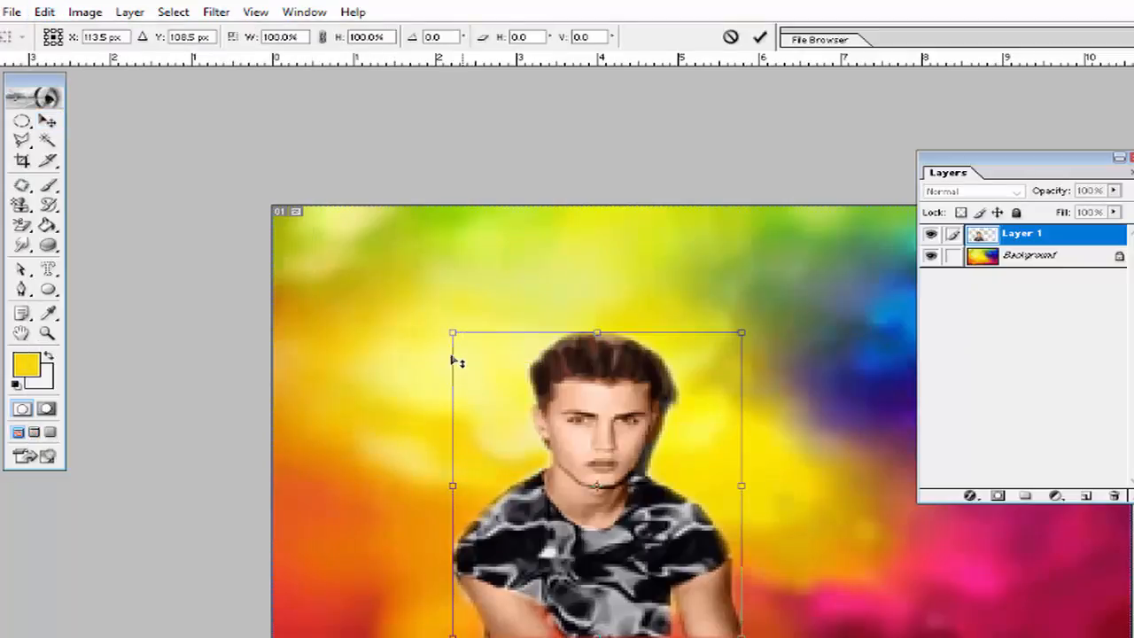
left_click_drag(455, 337, 427, 332)
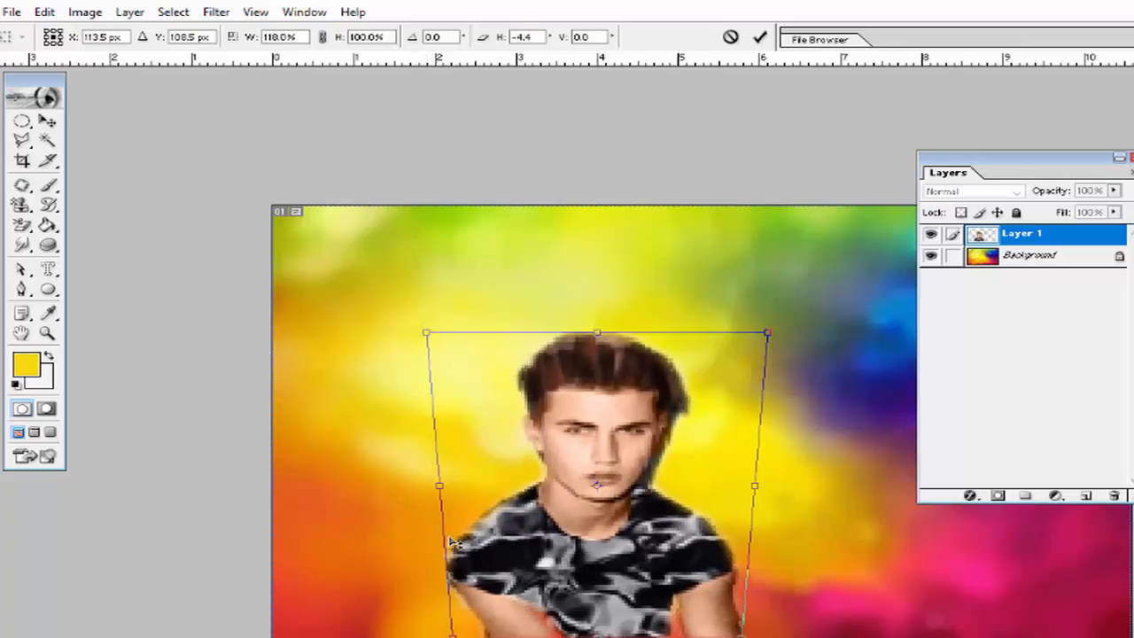
left_click_drag(452, 636, 461, 636)
left_click_drag(753, 494, 752, 460)
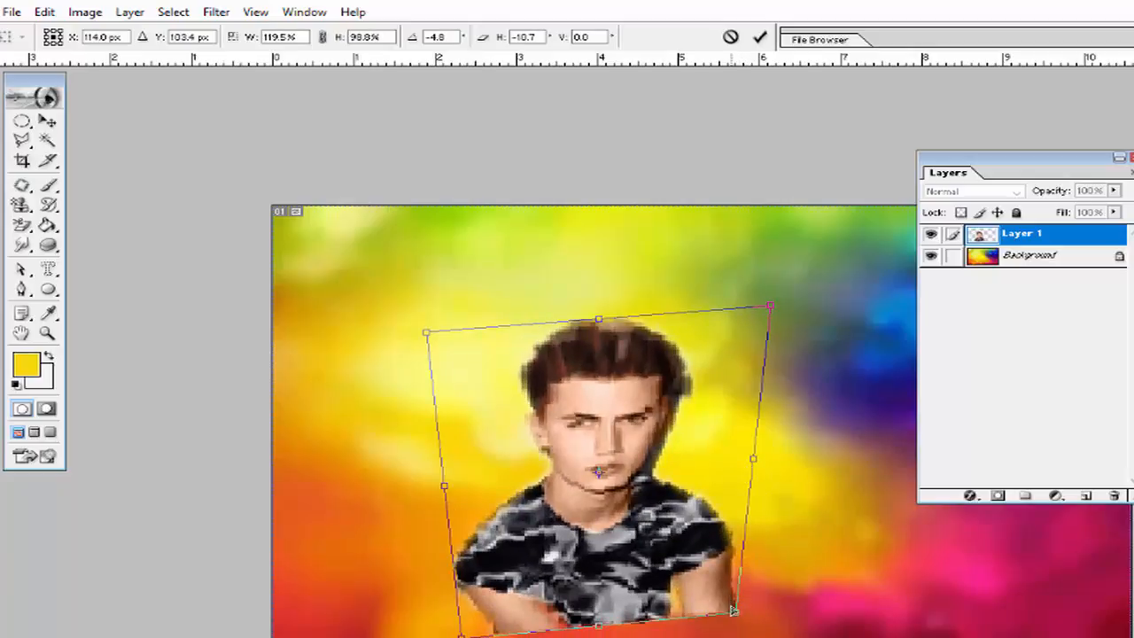
- Refine the perspective corners to about 113.1% width, 100.6% height and -1.2 horizontal skew, and apply the transformation
left_click_drag(736, 611, 721, 611)
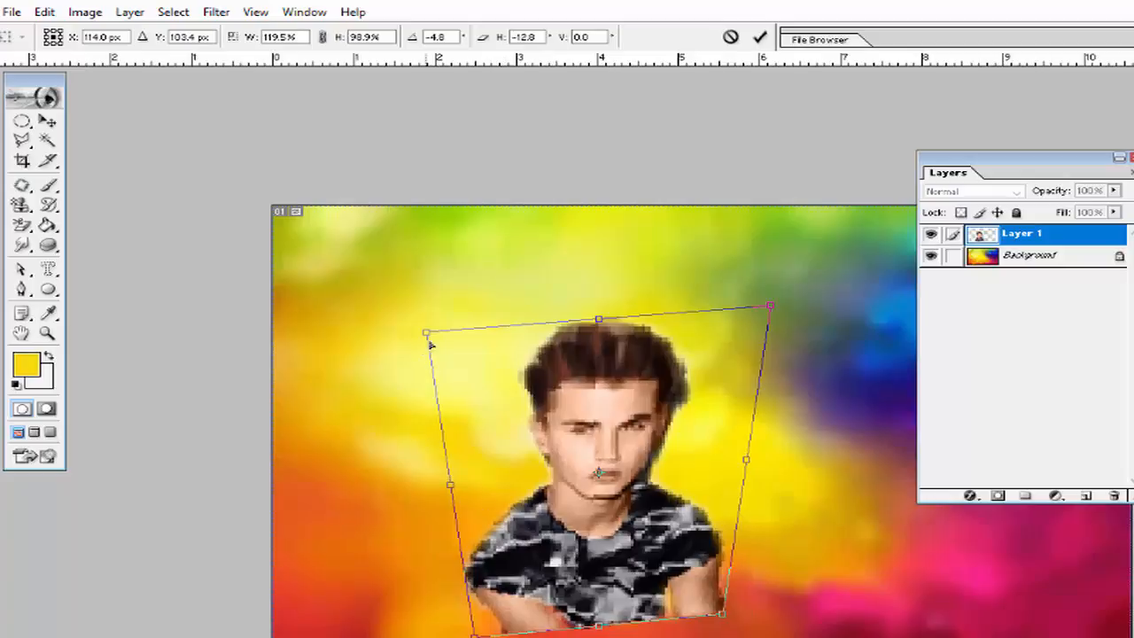
left_click_drag(429, 337, 417, 332)
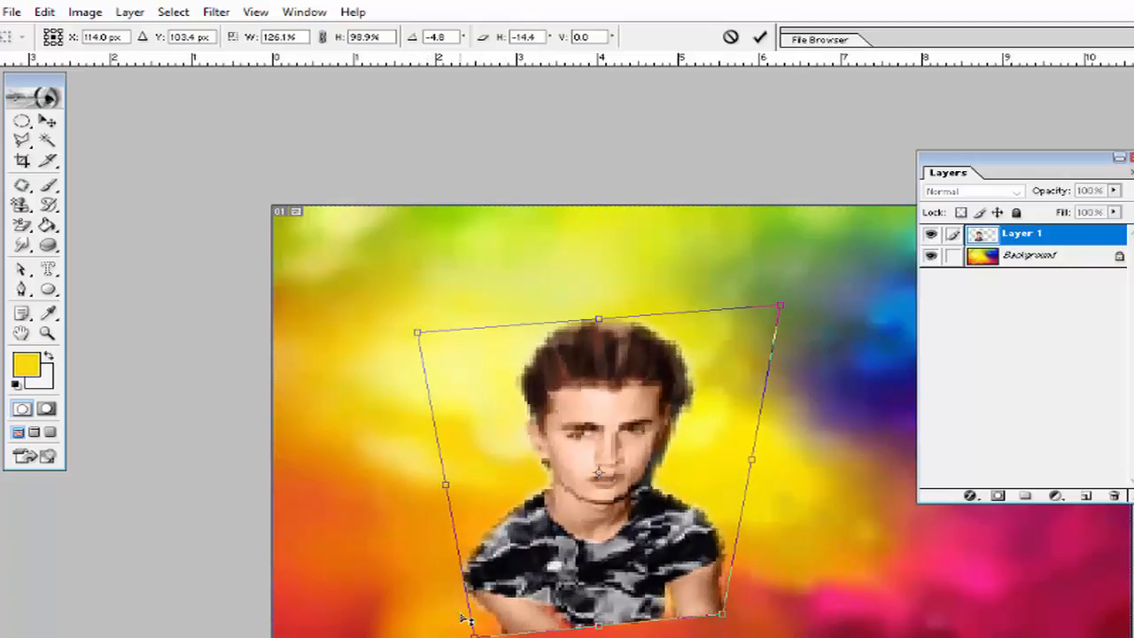
left_click_drag(451, 486, 462, 492)
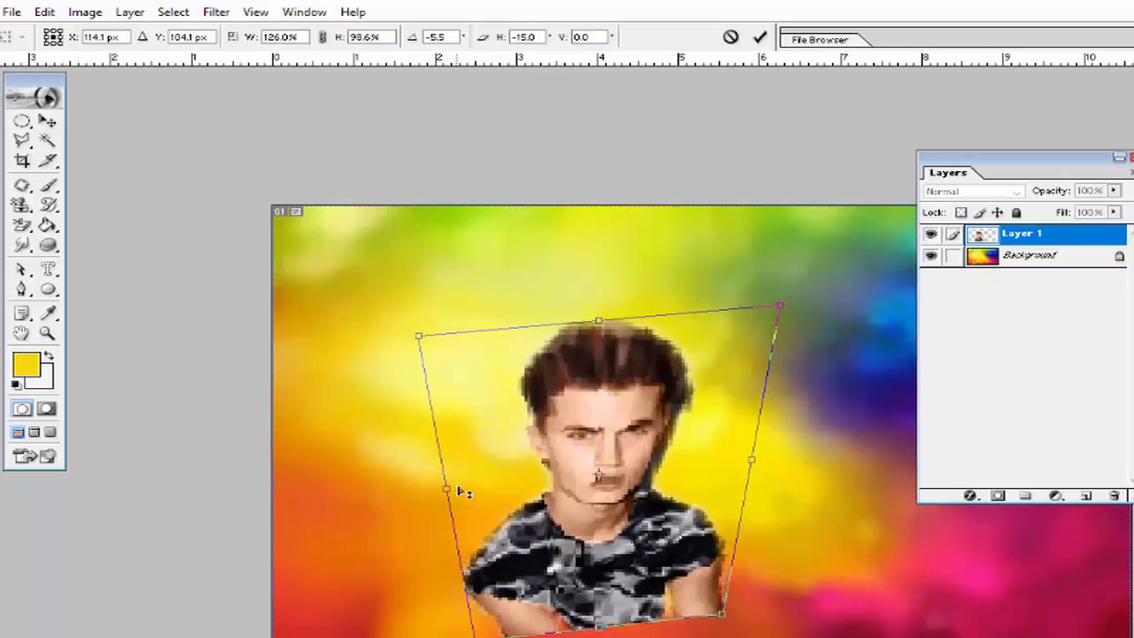
left_click_drag(782, 309, 764, 307)
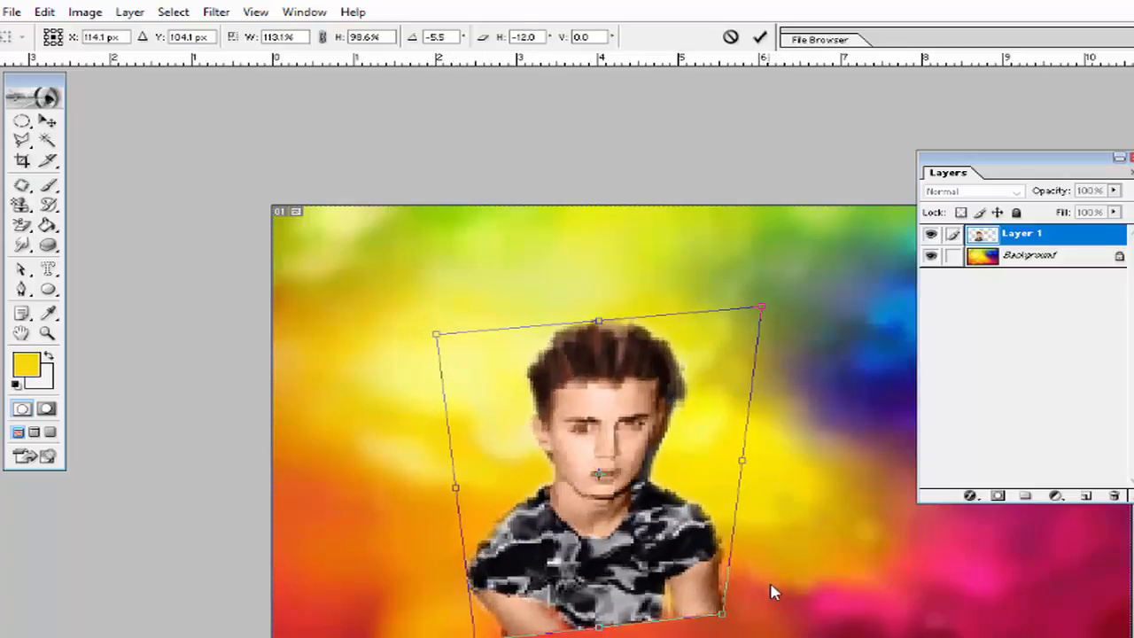
mouse_move(728, 618)
left_mouse_down()
mouse_move(758, 620)
mouse_move(736, 612)
left_mouse_up()
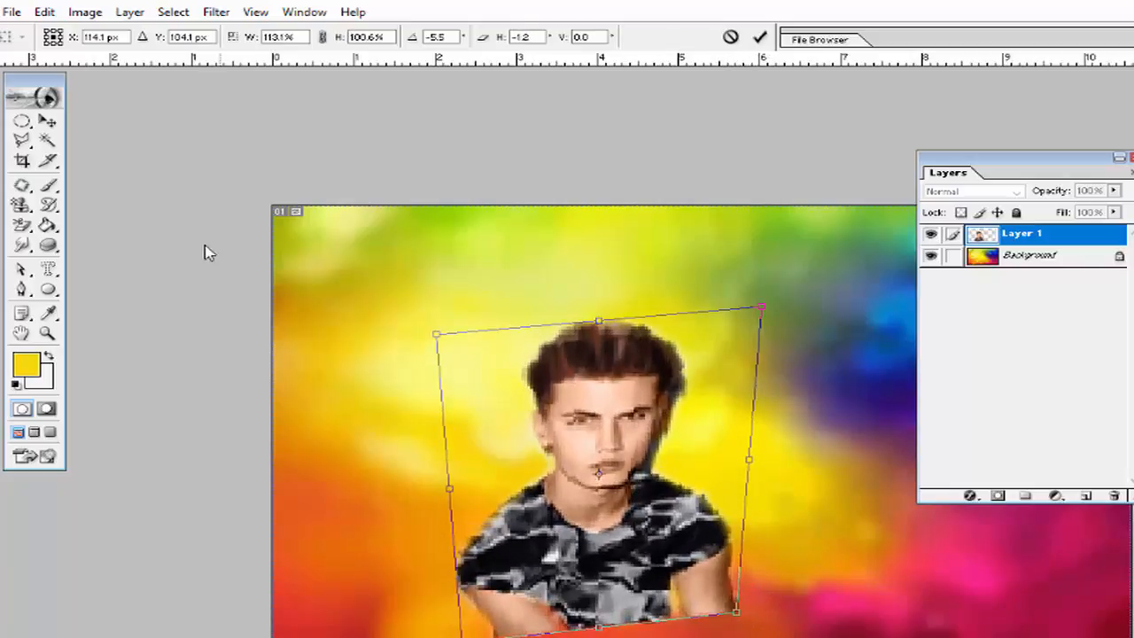
left_click(47, 121)
left_click(599, 301)
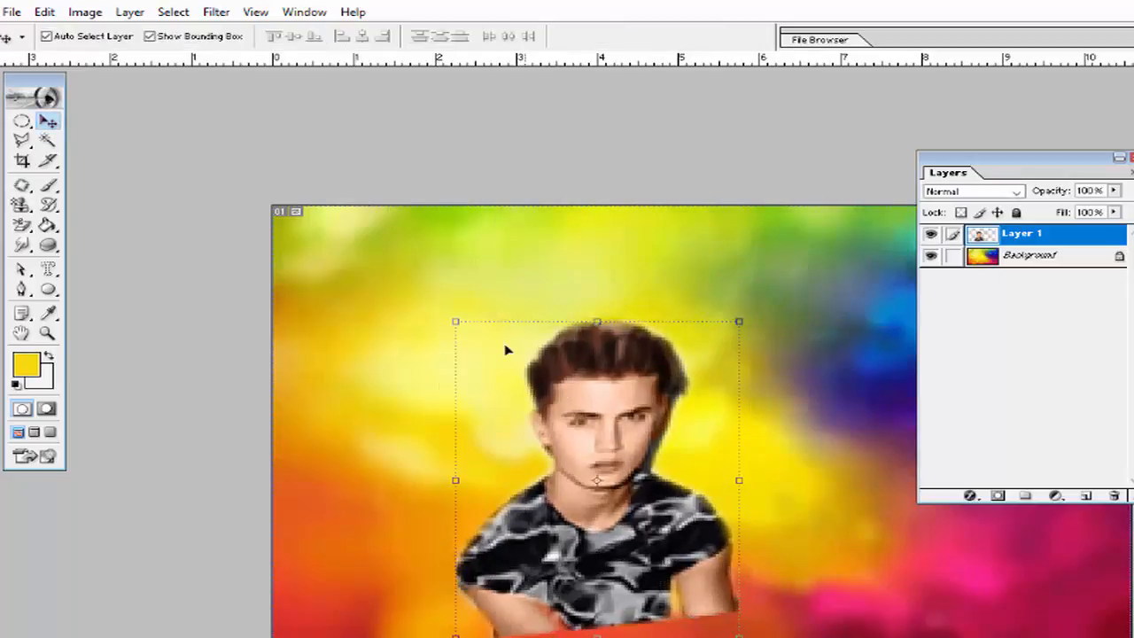
- Rotate the man about 4.6 degrees clockwise, shift him slightly down and right, and apply the transformation
left_click_drag(443, 308, 460, 301)
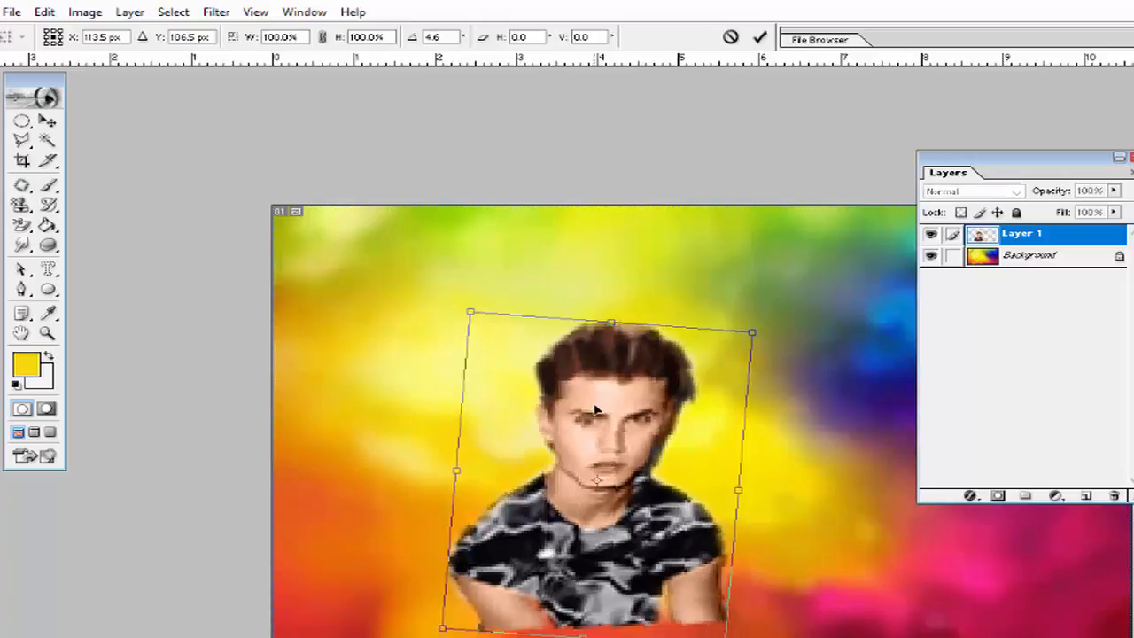
left_click_drag(599, 410, 612, 421)
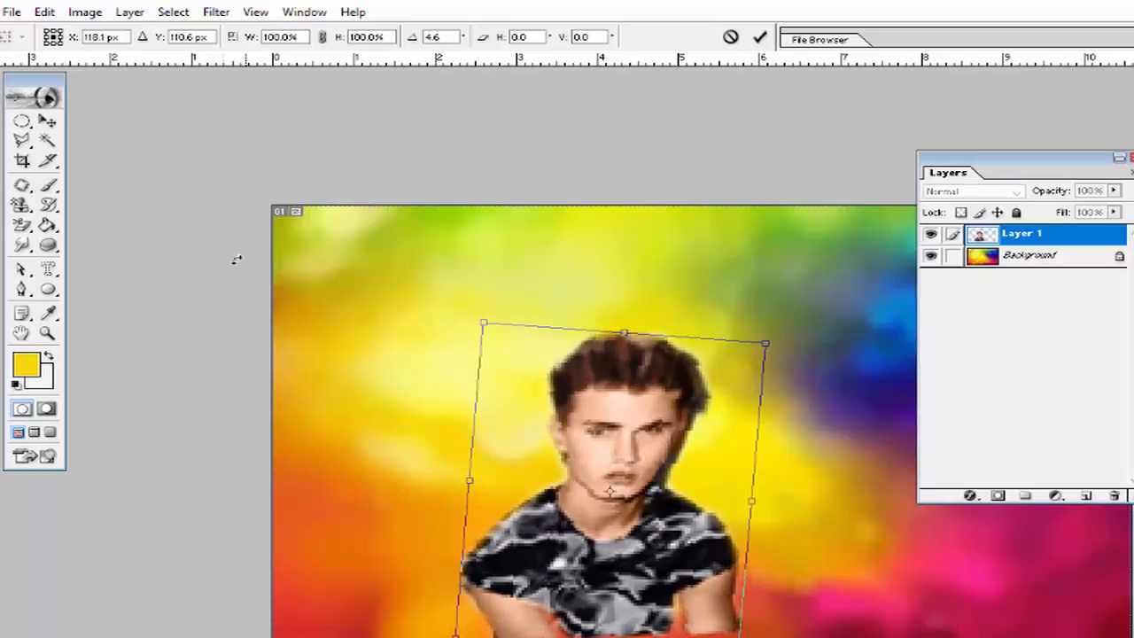
left_click(46, 121)
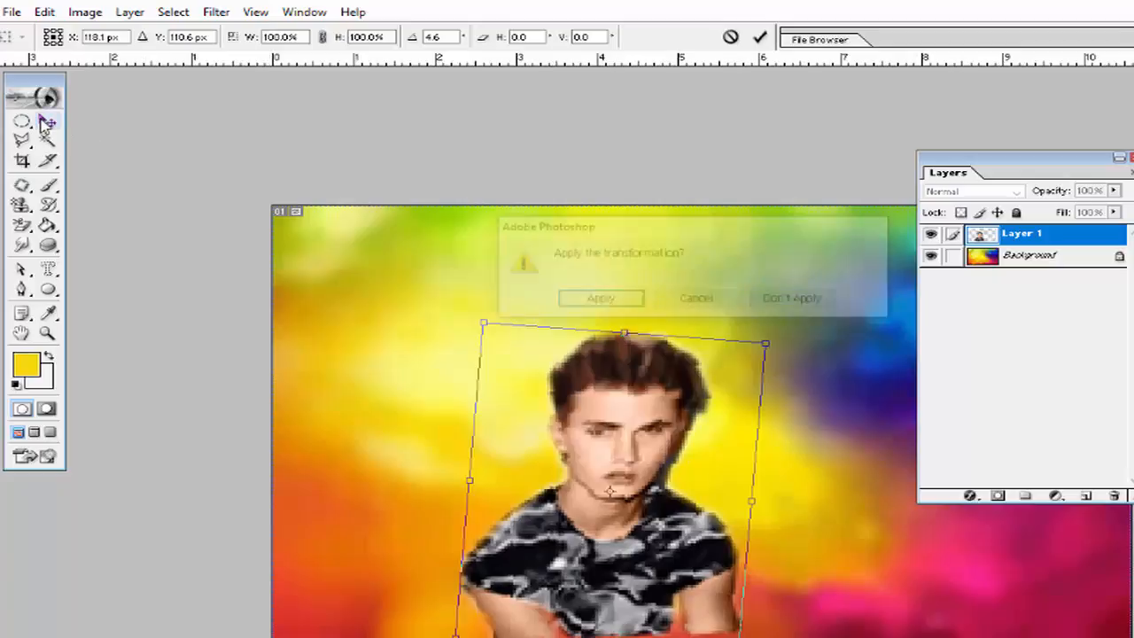
left_click(600, 301)
- Duplicate the man's layer with Layer via Copy and move one figure to the right of the other
left_click(131, 25)
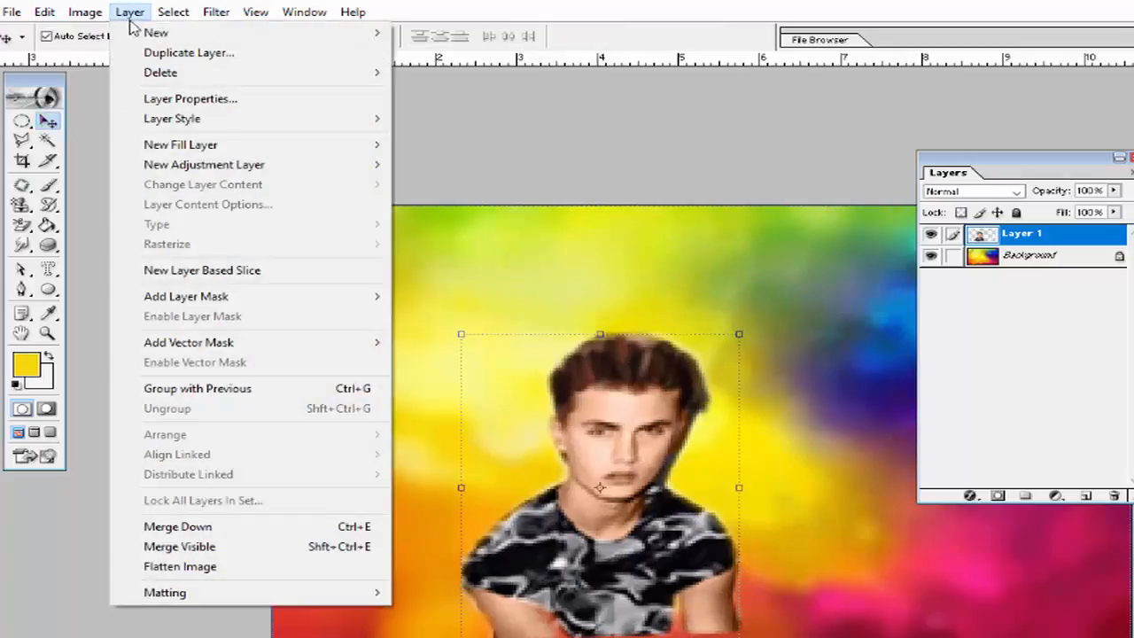
mouse_move(337, 33)
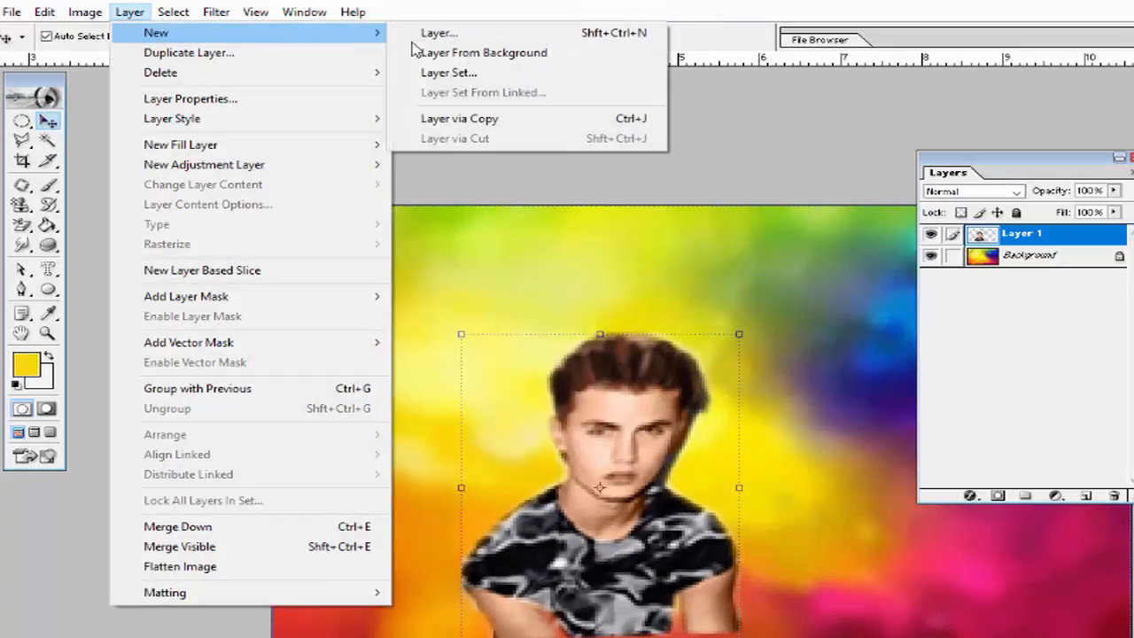
left_click(452, 124)
left_click_drag(615, 450, 811, 459)
- Move the Layer 1 man to the canvas's upper left, enlarge him to about 151.6% width and 137.8% height, and apply it
left_click(603, 430)
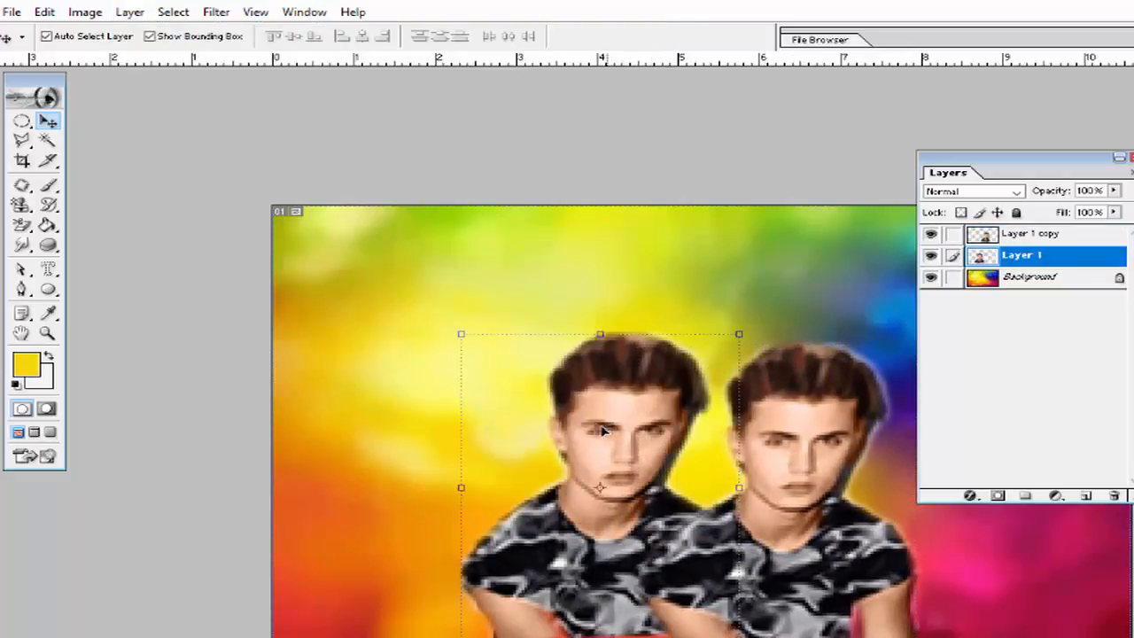
left_click_drag(603, 430, 474, 310)
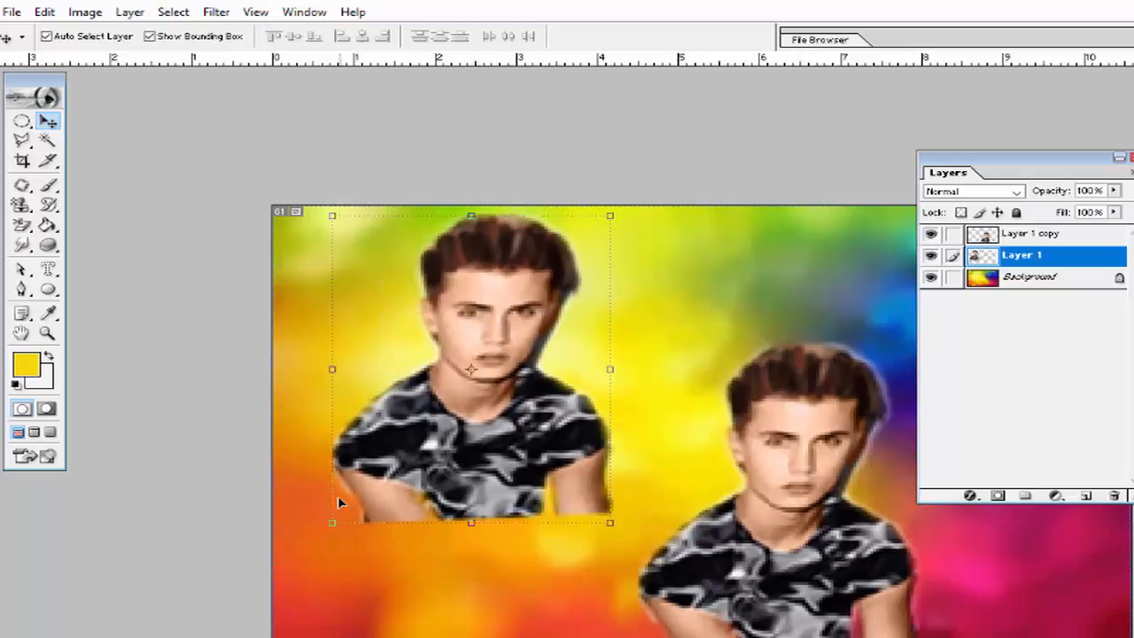
left_click_drag(332, 523, 273, 637)
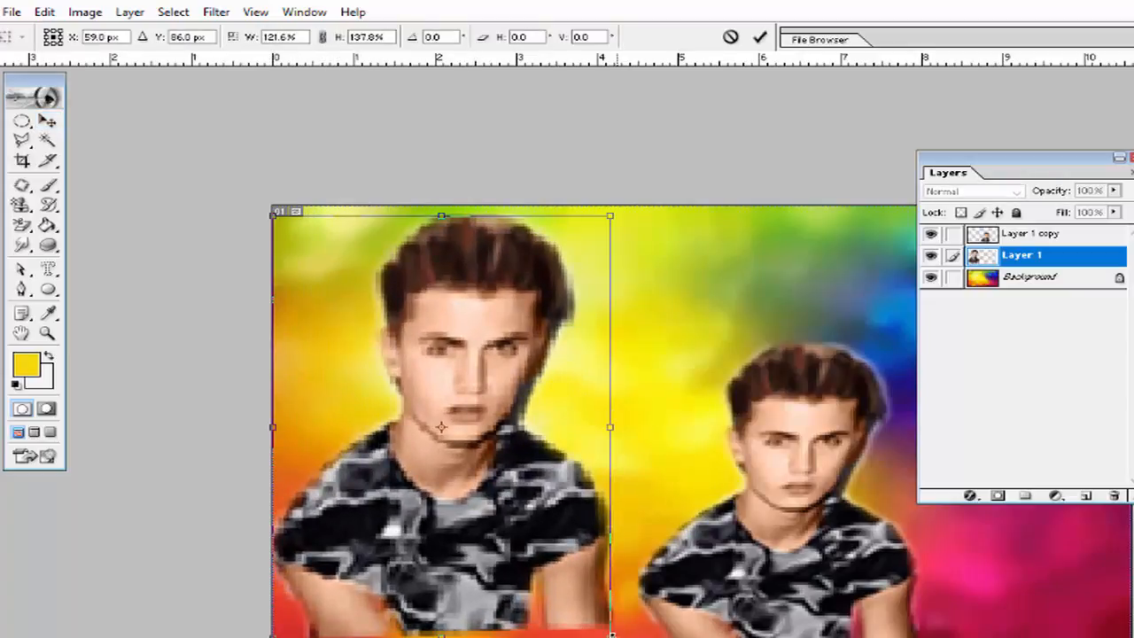
left_click_drag(612, 635, 695, 633)
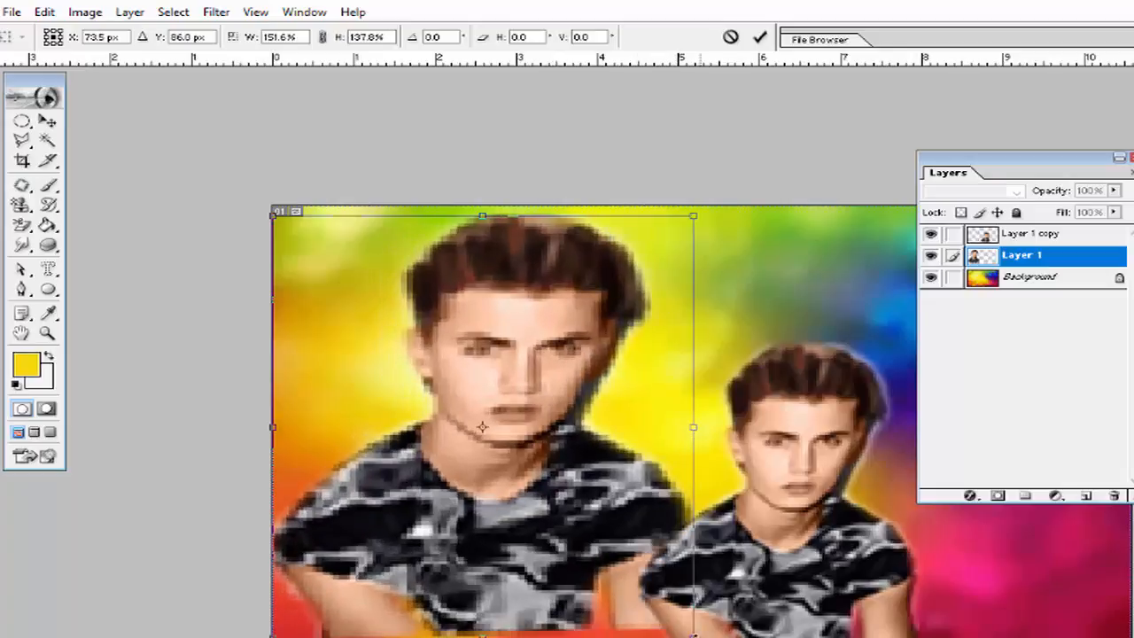
left_click(48, 124)
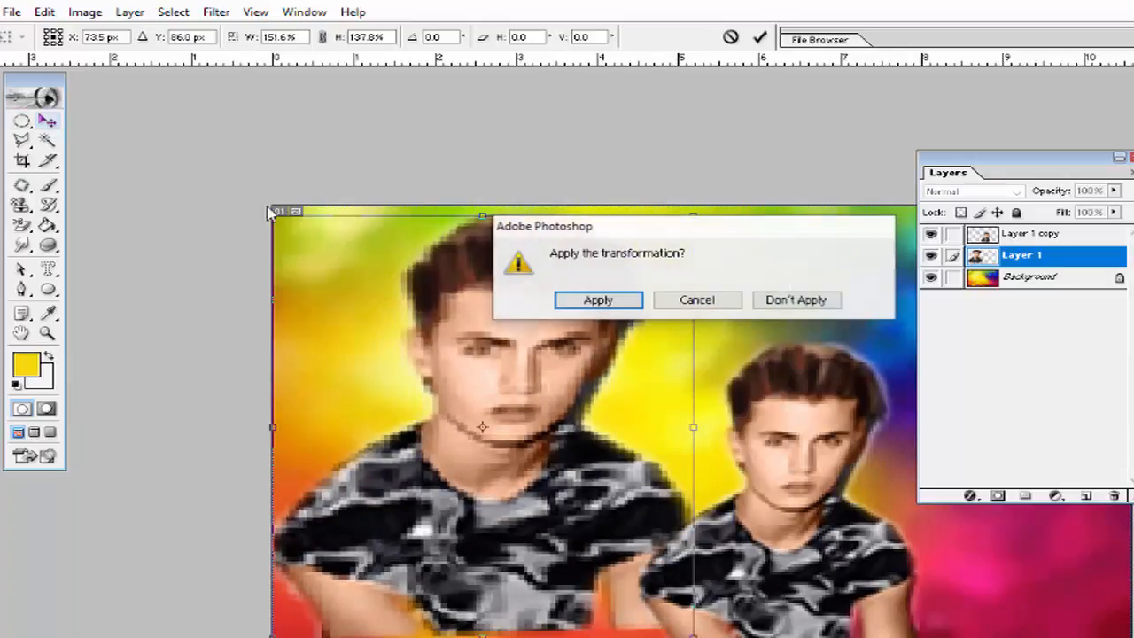
left_click(597, 298)
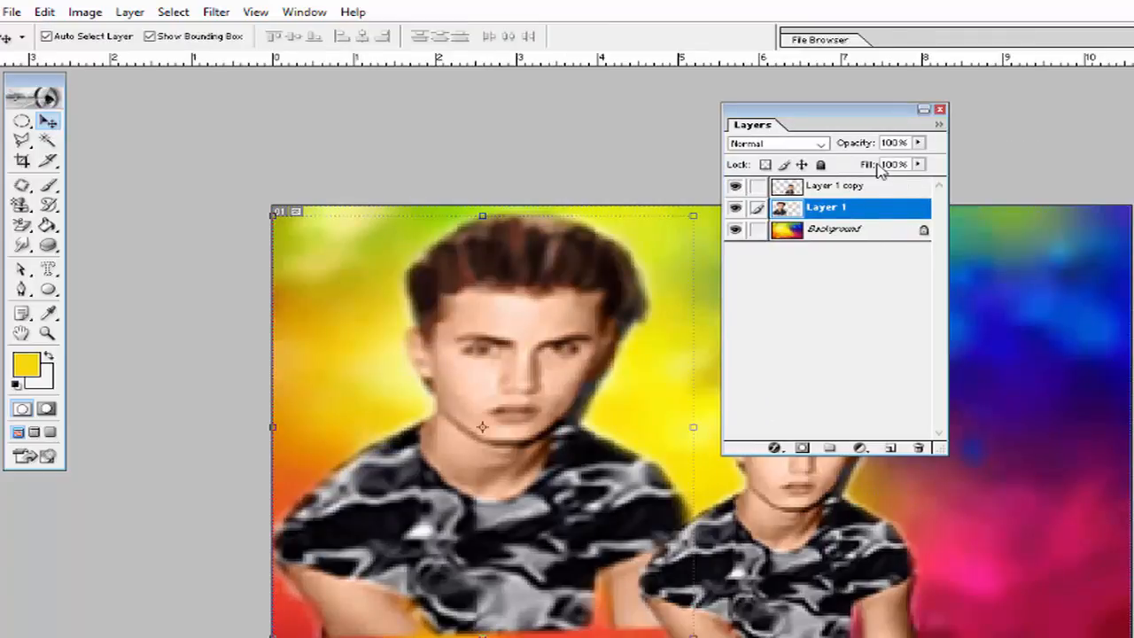
- Lower the opacity of the enlarged man's layer to 65%
left_click(918, 143)
left_click_drag(913, 164, 880, 166)
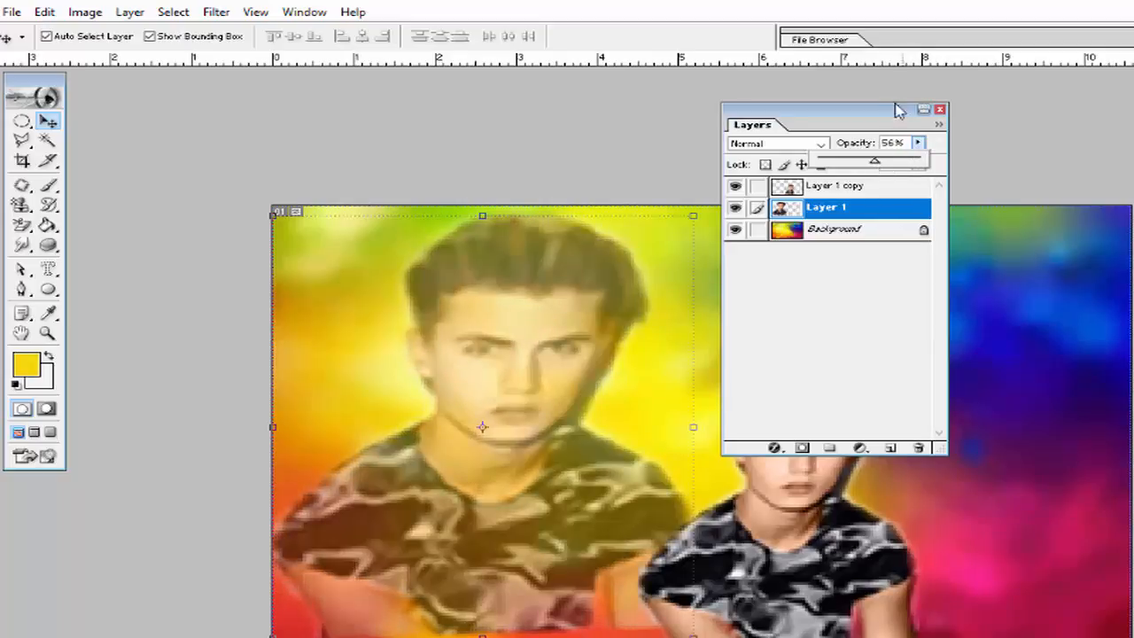
mouse_move(891, 168)
left_mouse_down()
mouse_move(904, 183)
mouse_move(886, 165)
left_mouse_up()
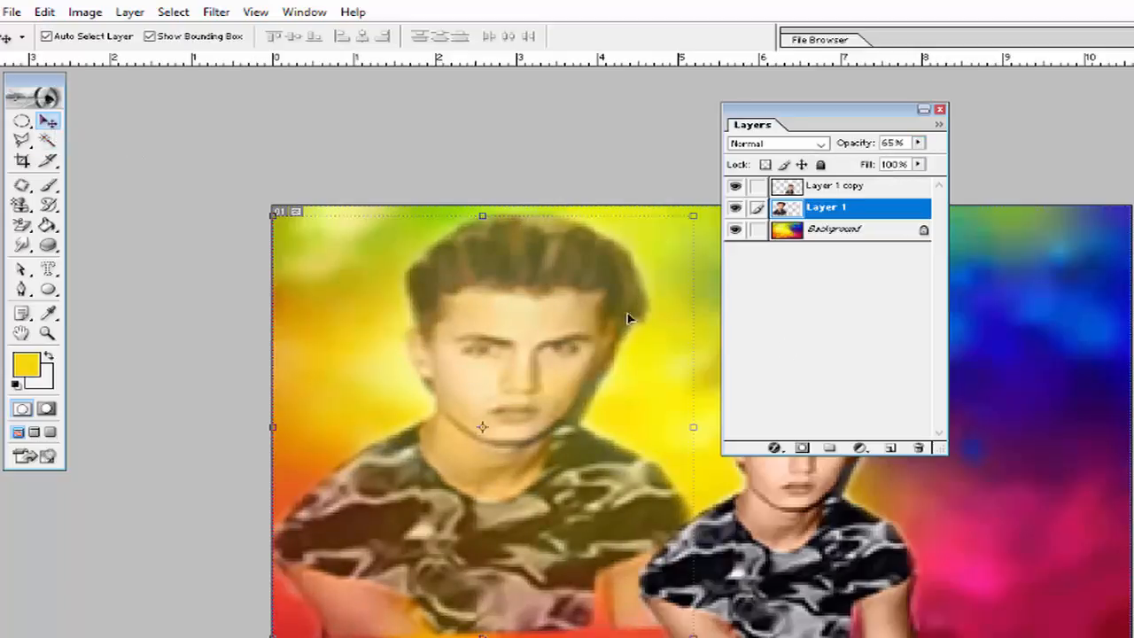
- Move the smaller man left to overlap the large faded figure, scale him to about 105.4% width and 94.4% height, and apply it
left_click_drag(878, 127, 1133, 264)
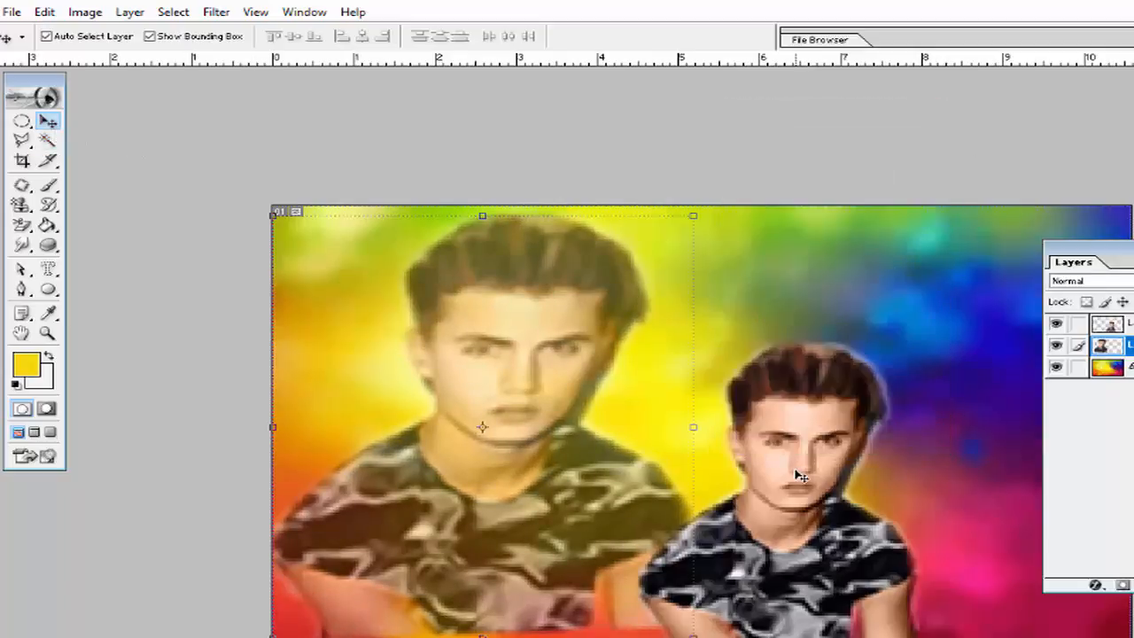
left_click_drag(798, 473, 718, 458)
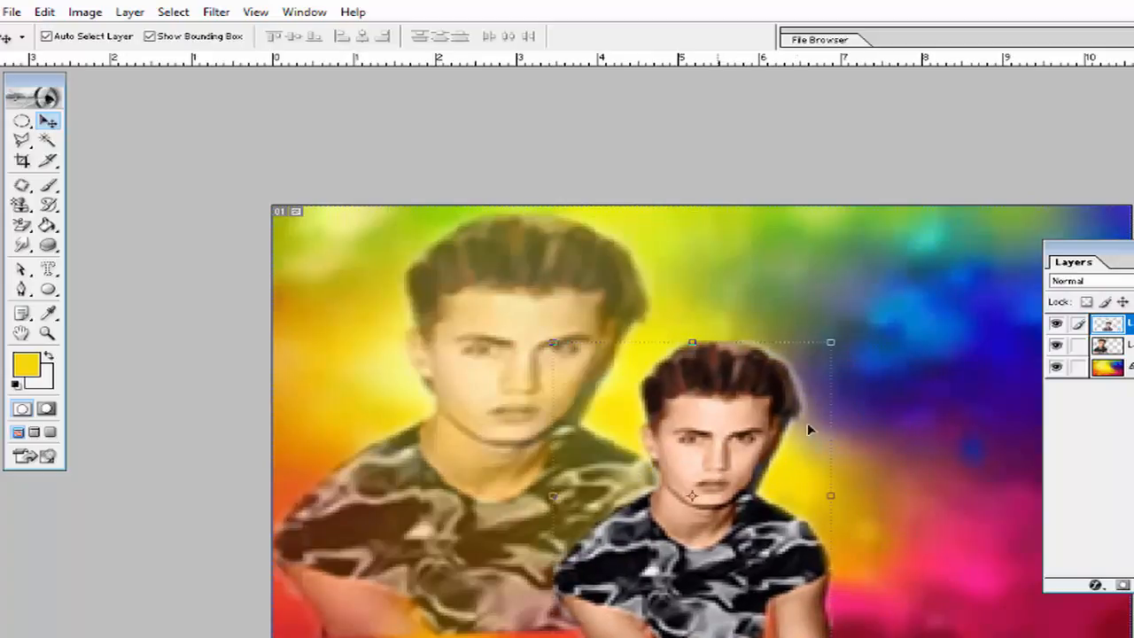
left_click_drag(836, 338, 845, 359)
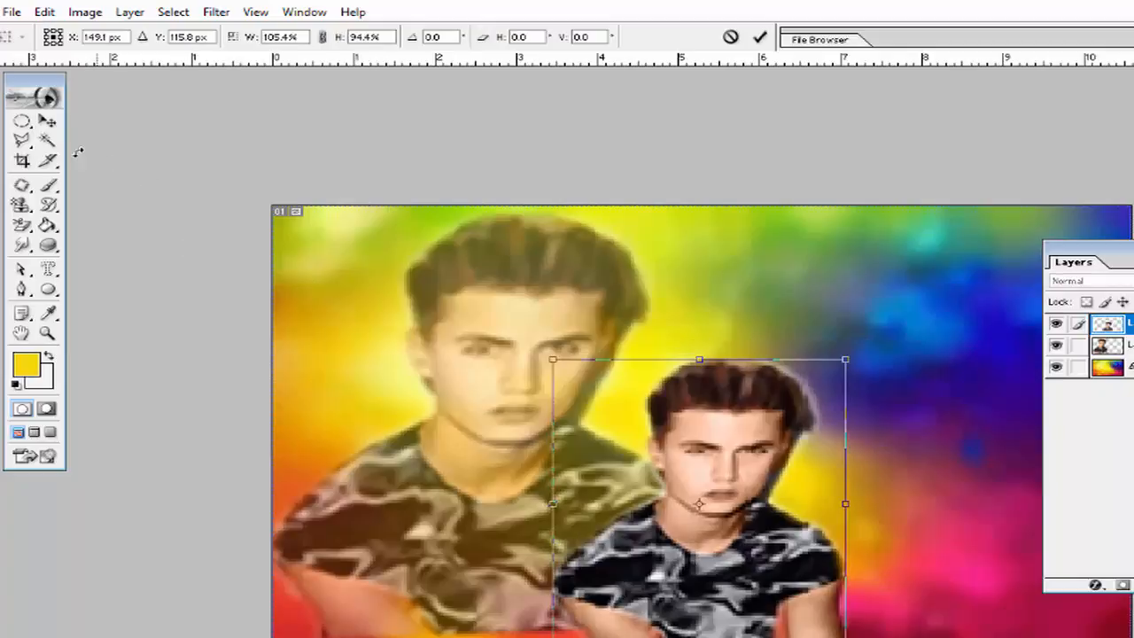
left_click(46, 121)
left_click(619, 304)
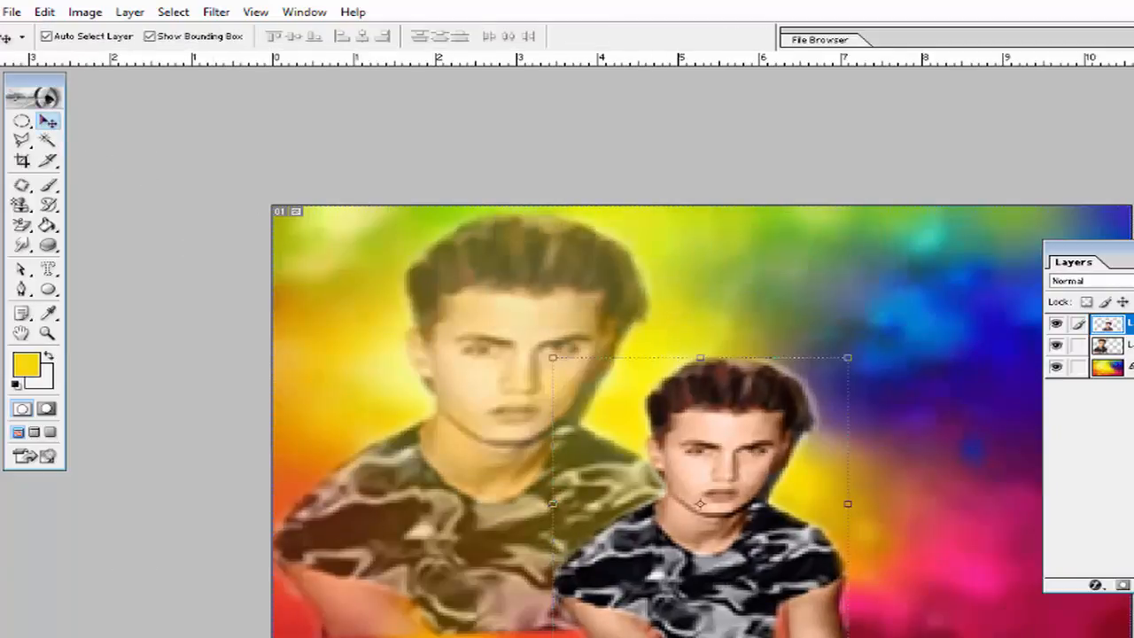
- Create a horizontal type mask reading "Jams" in 30 pt Calibri Bold Italic to the right of the smaller man
left_click_drag(1056, 248, 1133, 306)
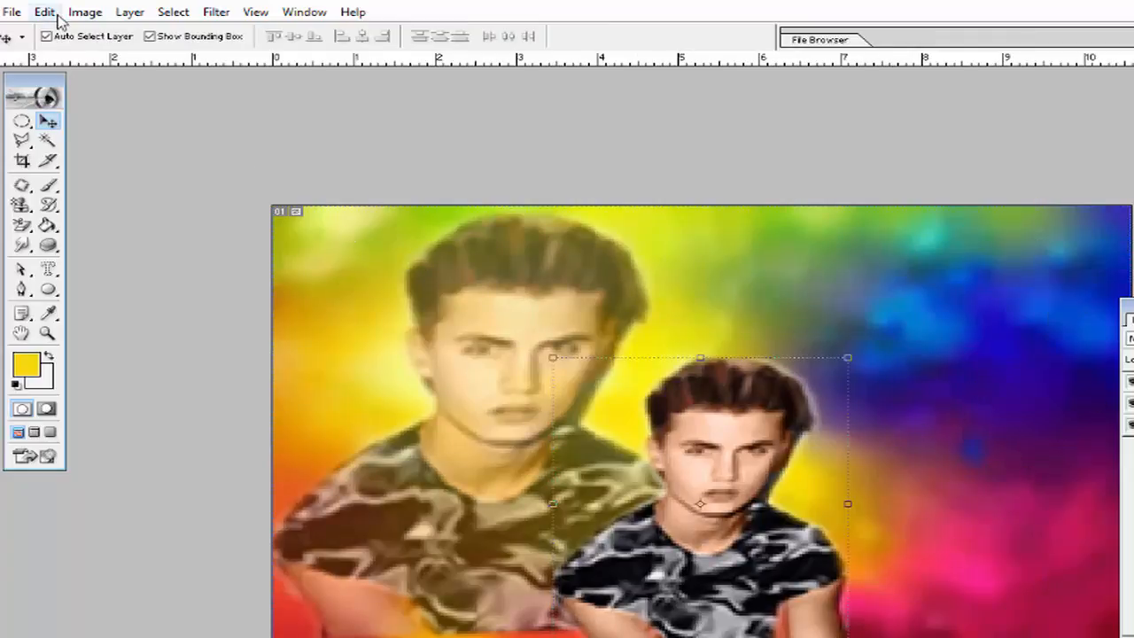
left_click(48, 269)
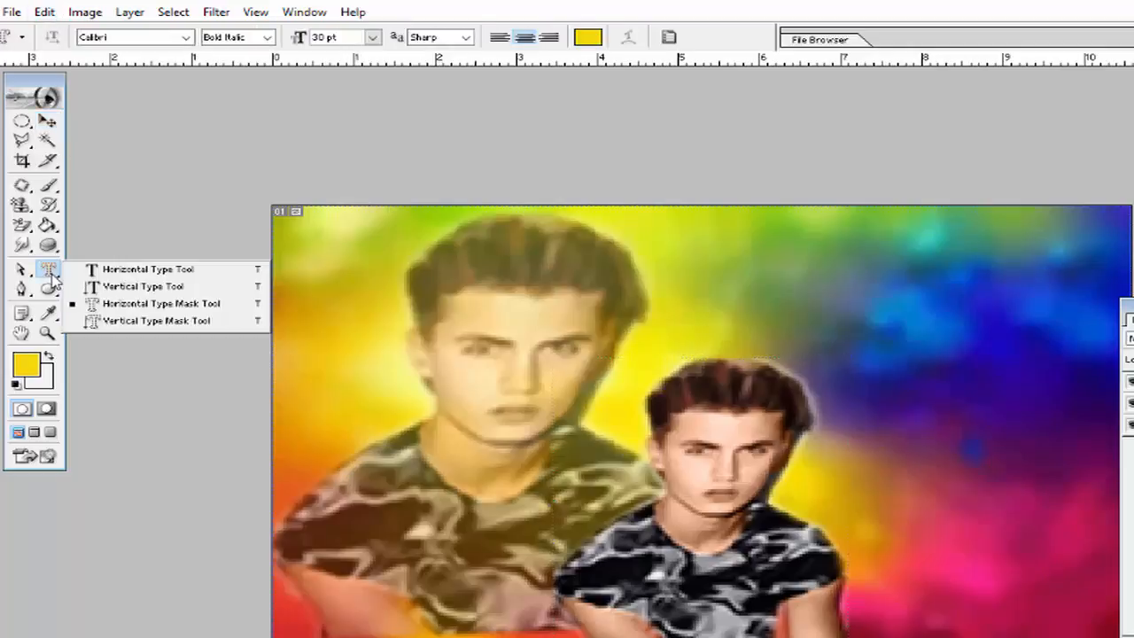
left_click(140, 312)
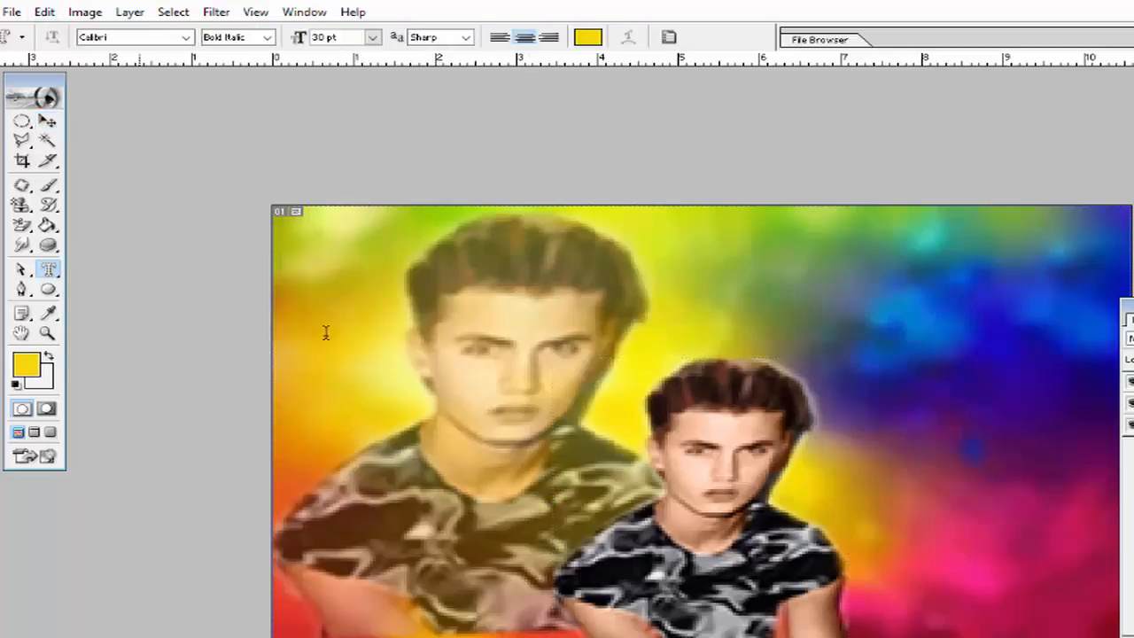
left_click(895, 419)
type("J")
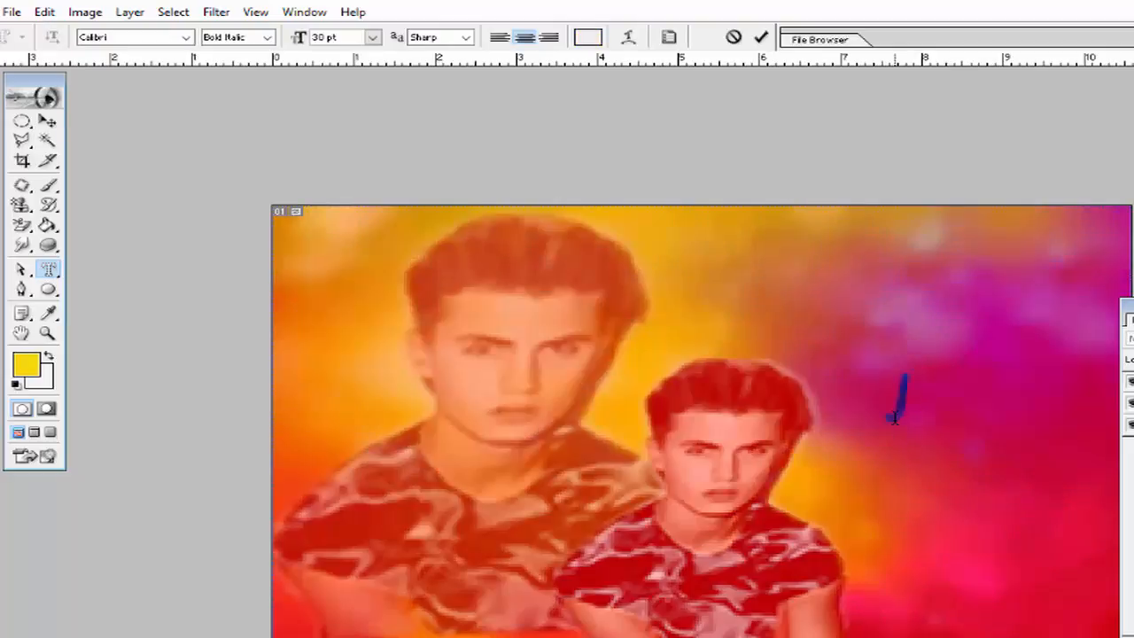
type("ams")
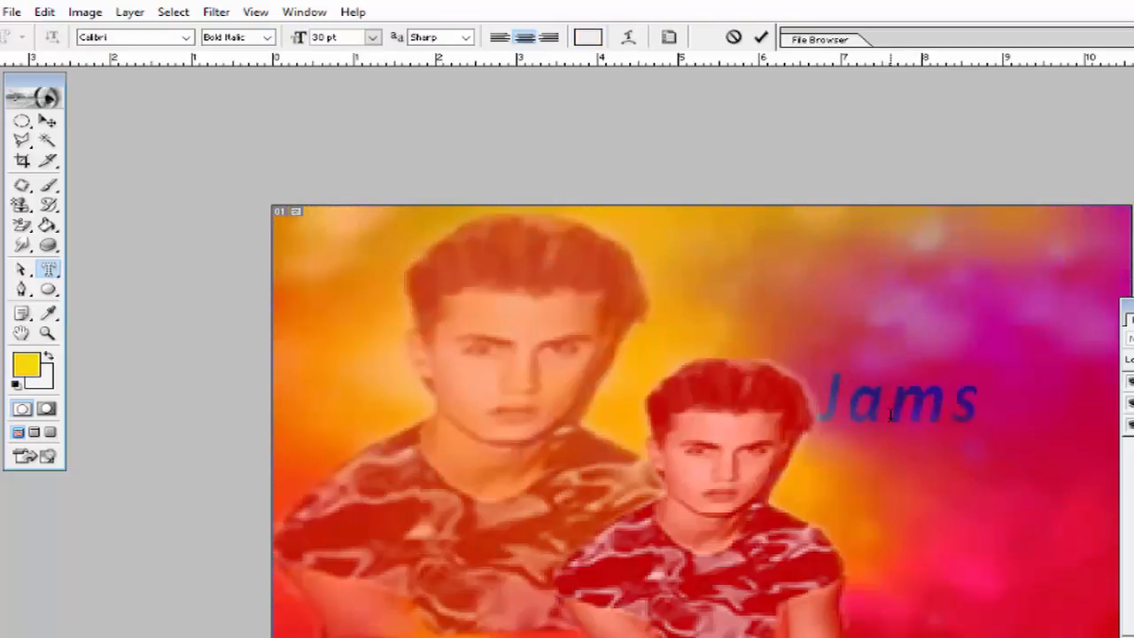
left_click(49, 122)
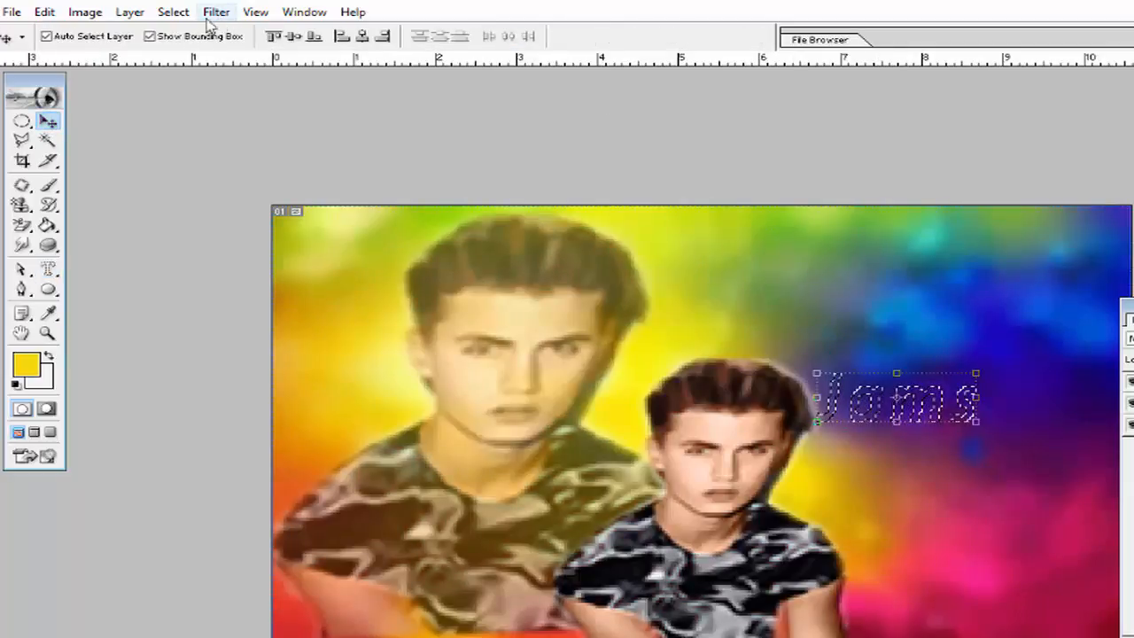
- Transform the text selection to about 159.8% width and 220.7% height, rotate it 10.6 degrees, shift it right and slightly down, and apply
left_click(168, 12)
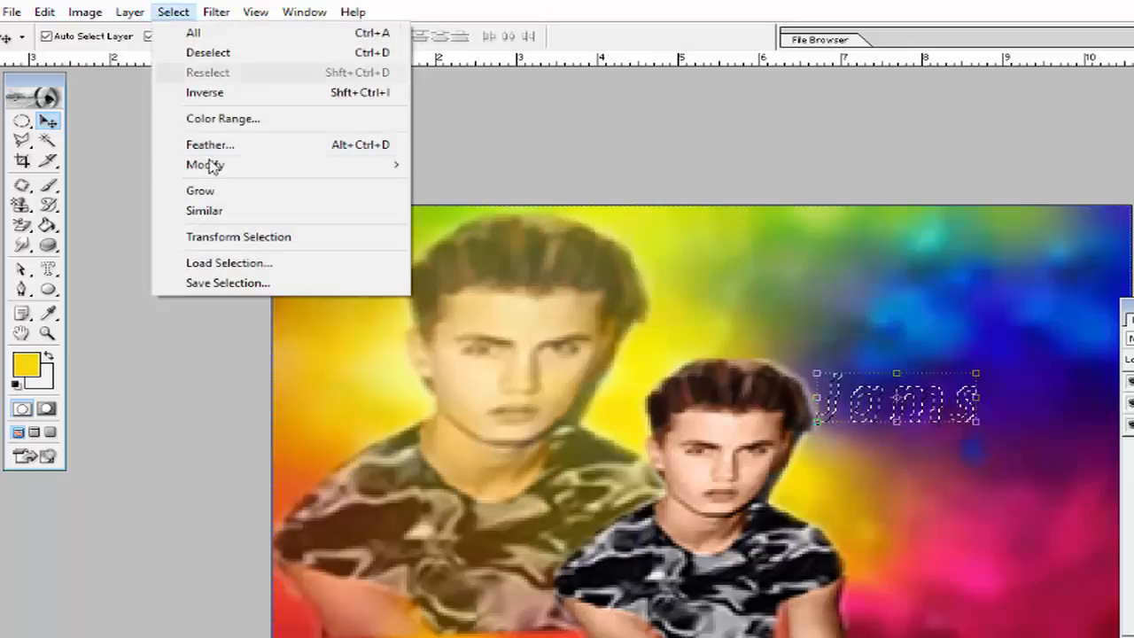
left_click(238, 238)
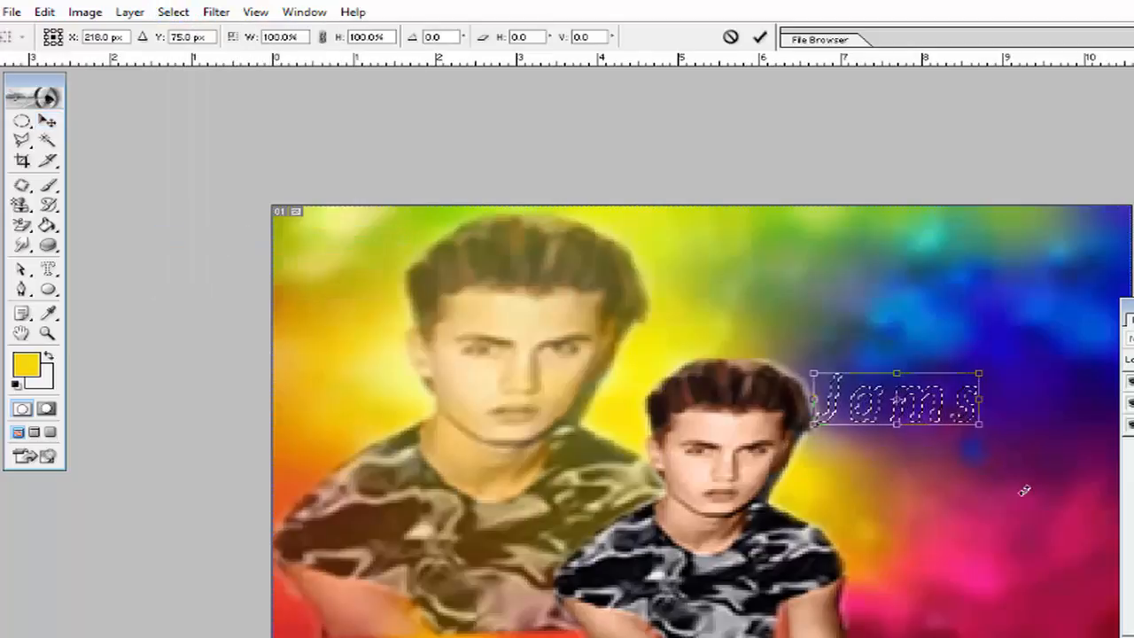
left_click_drag(984, 430, 1078, 486)
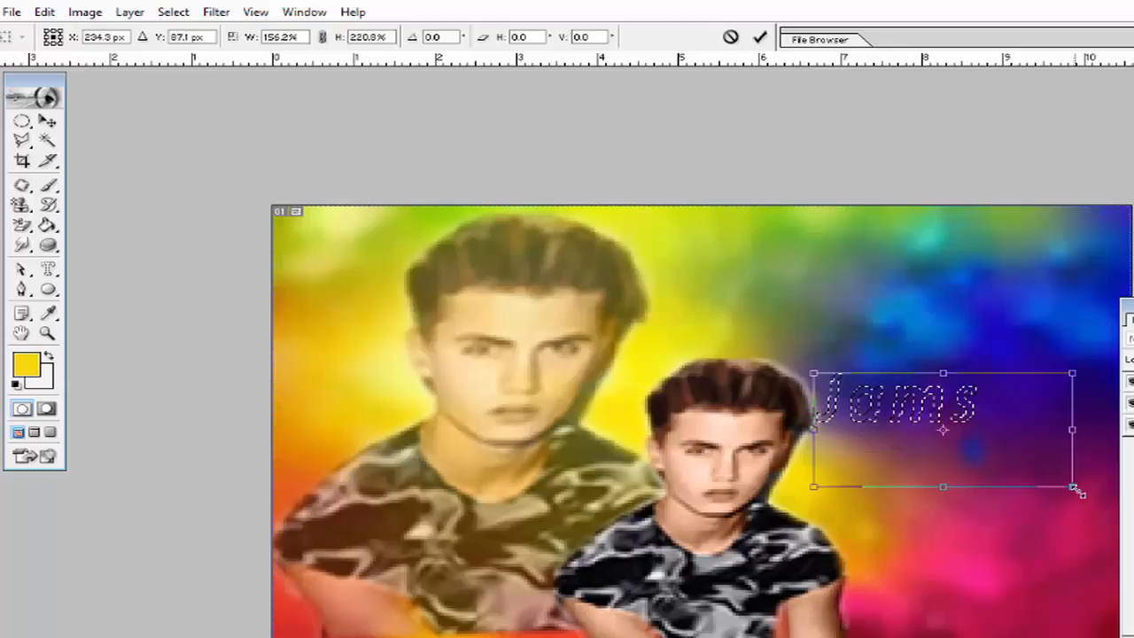
left_click_drag(936, 342, 955, 346)
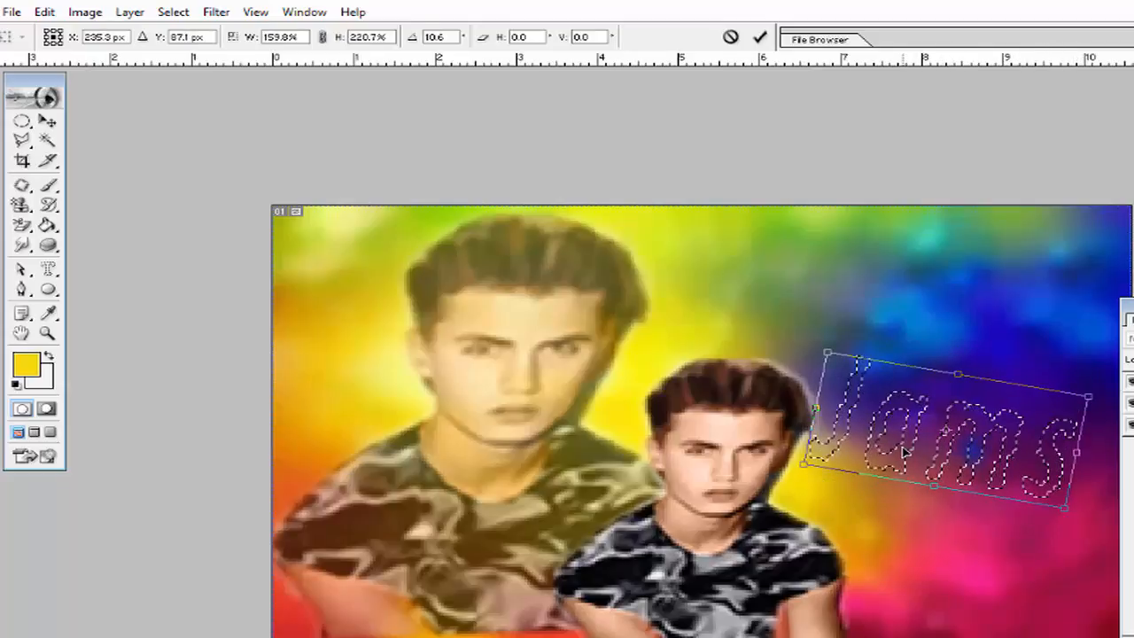
left_click_drag(905, 453, 933, 453)
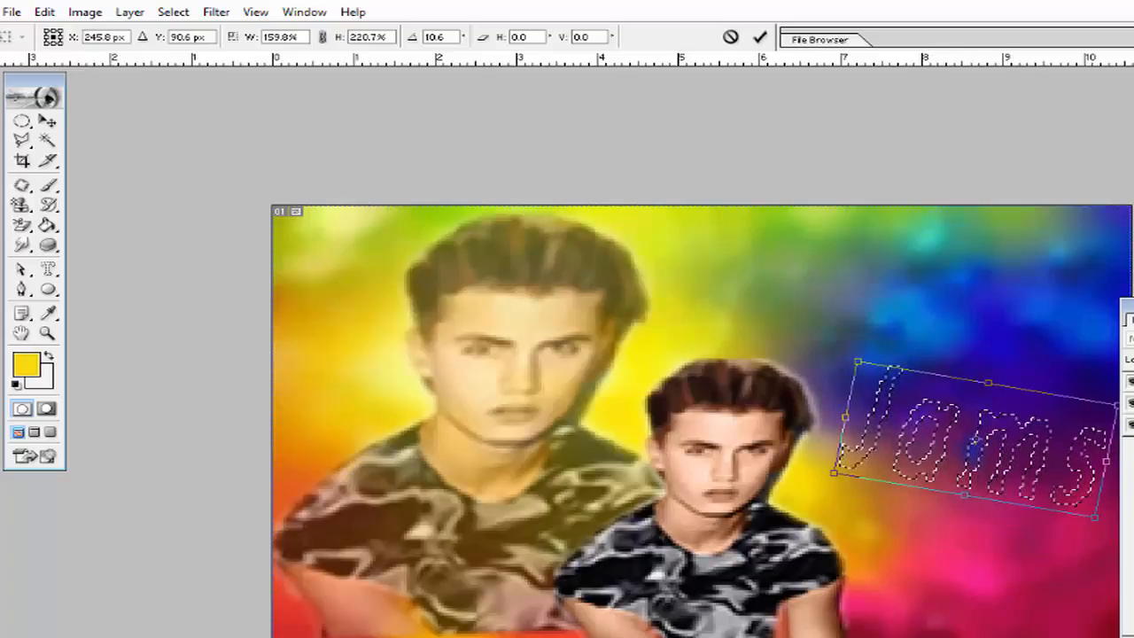
left_click(47, 121)
left_click(564, 303)
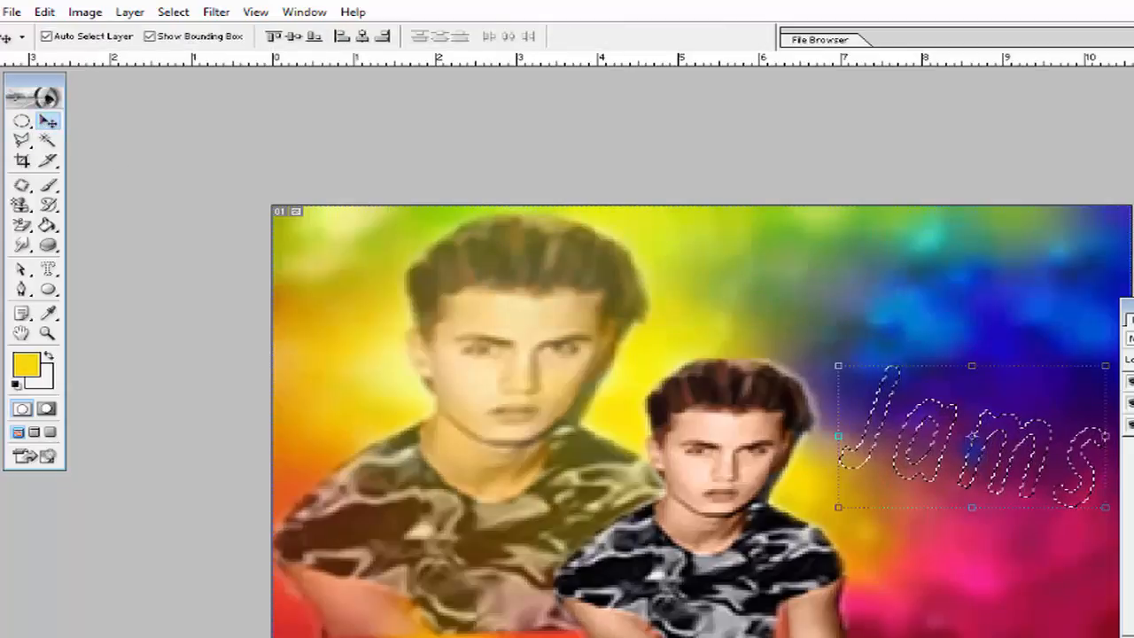
- Set up a 5 px stroke for the text selection in yellow F6D703
left_click(44, 12)
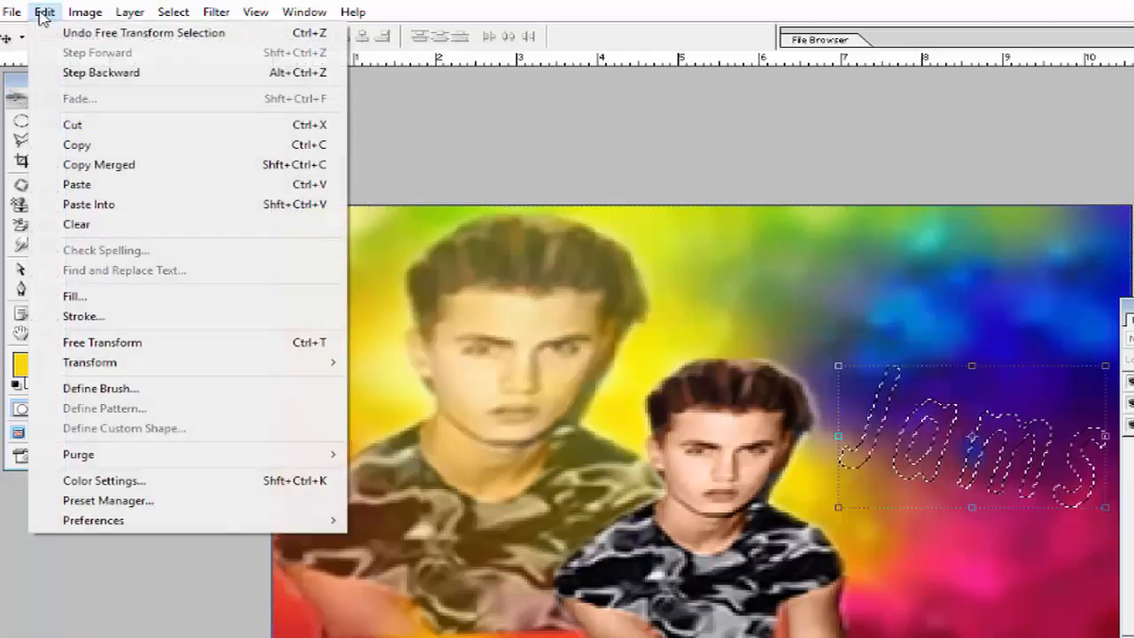
left_click(100, 321)
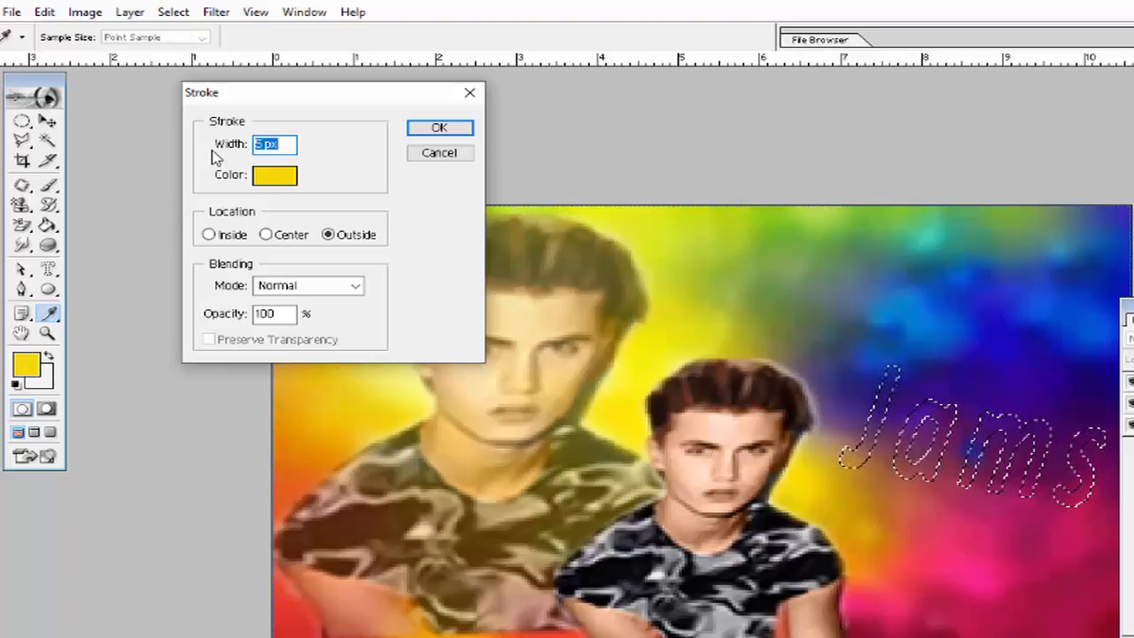
left_click_drag(283, 145, 170, 134)
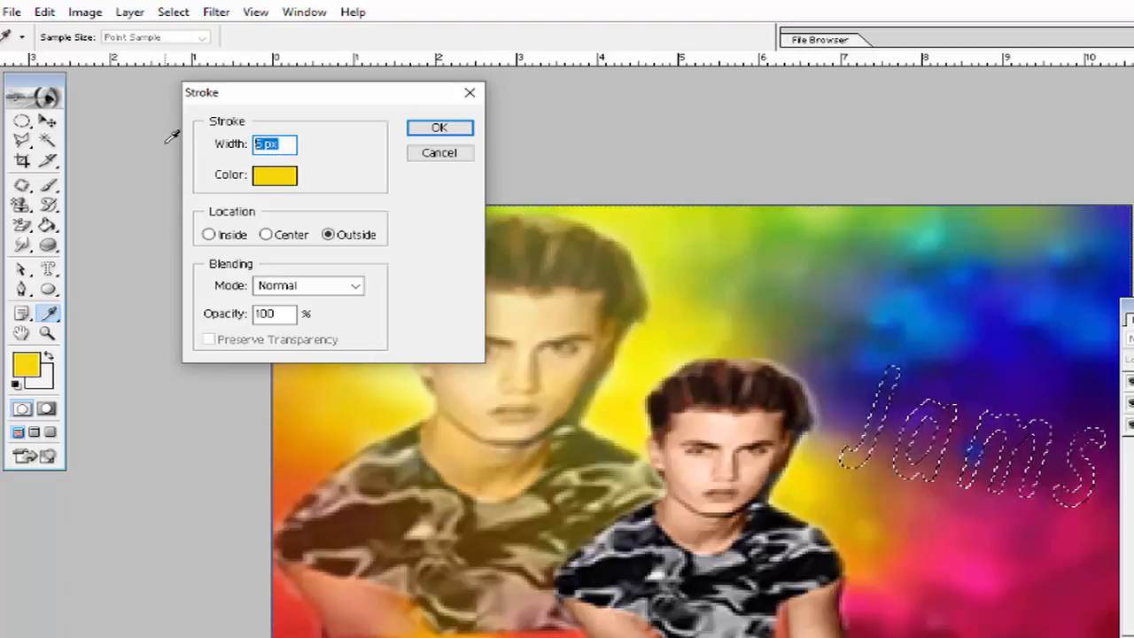
left_click(277, 186)
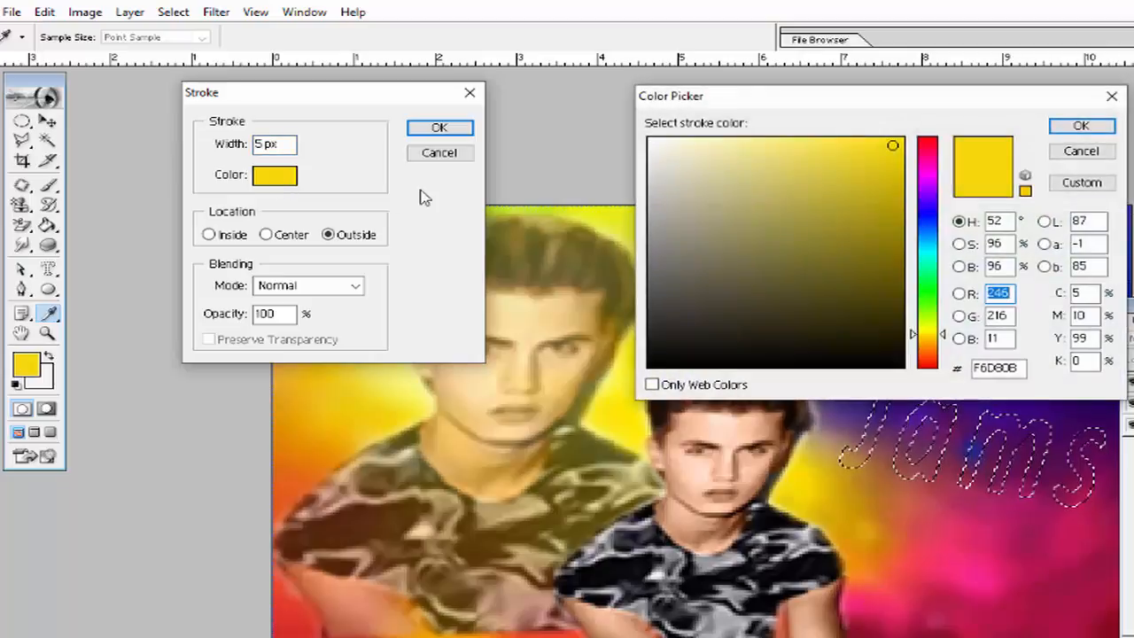
left_click(882, 148)
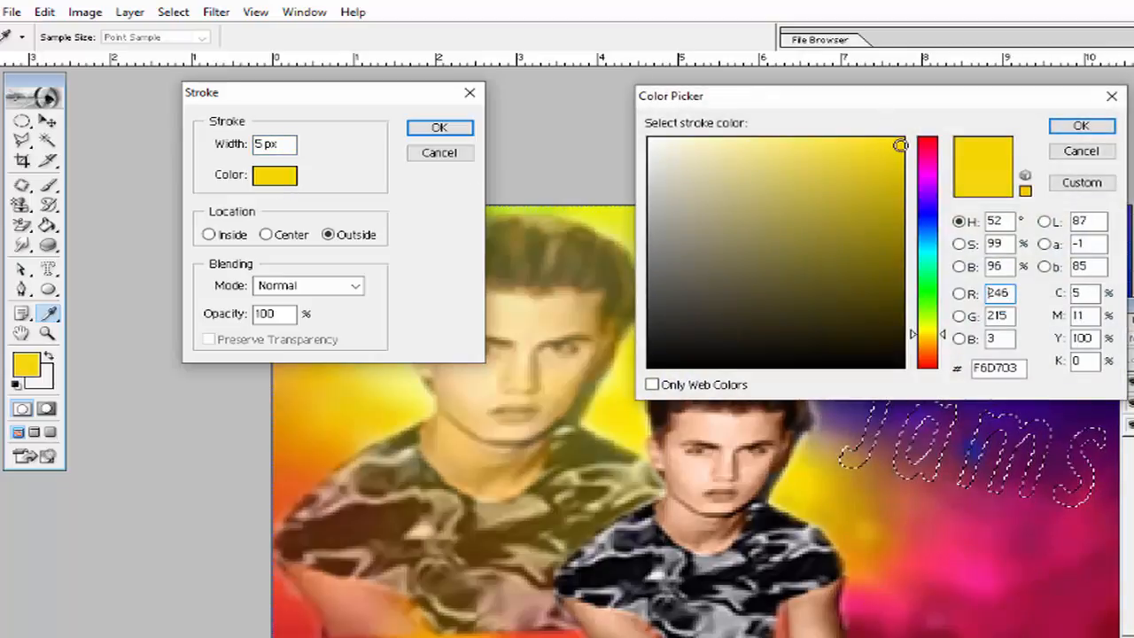
left_click(1078, 126)
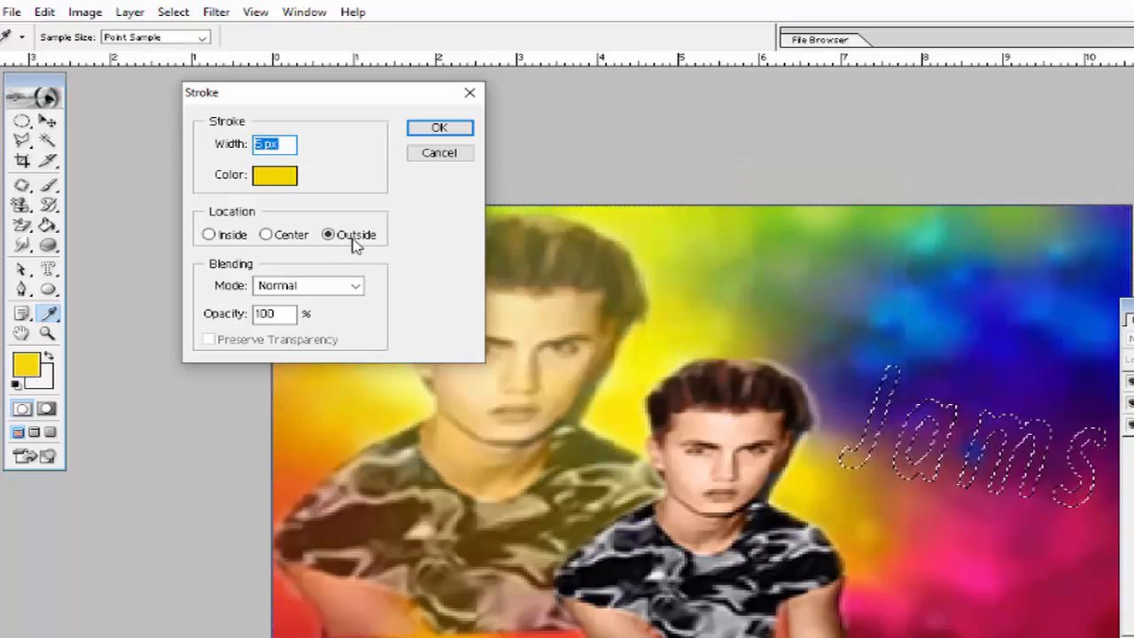
- Set the stroke location to Center, apply the stroke to the lettering, and deselect it
left_click(269, 238)
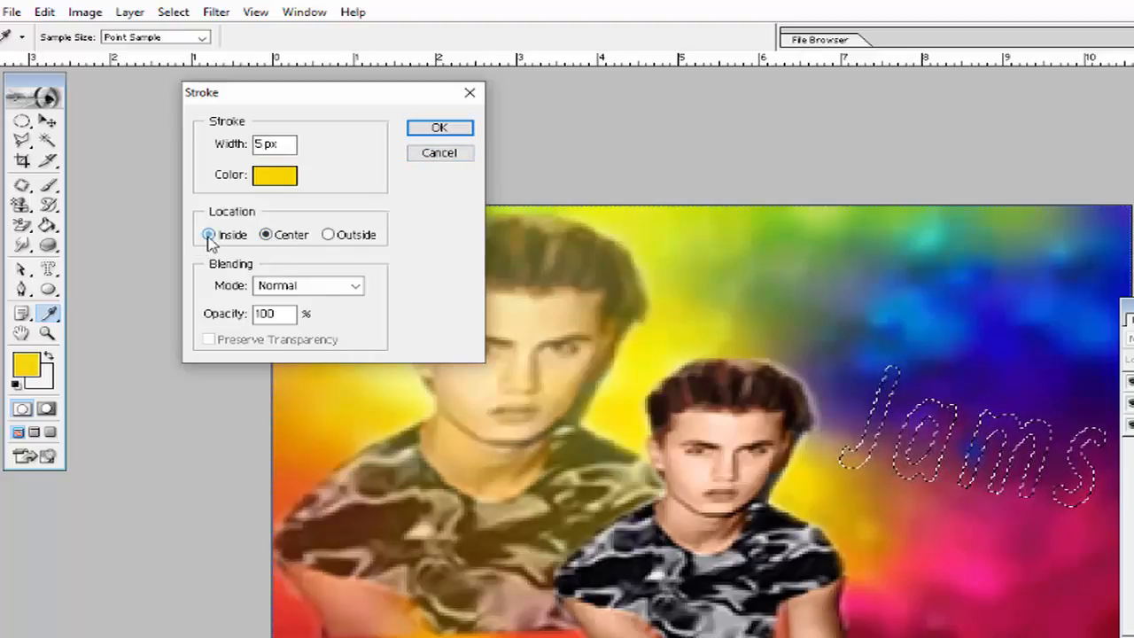
left_click(266, 236)
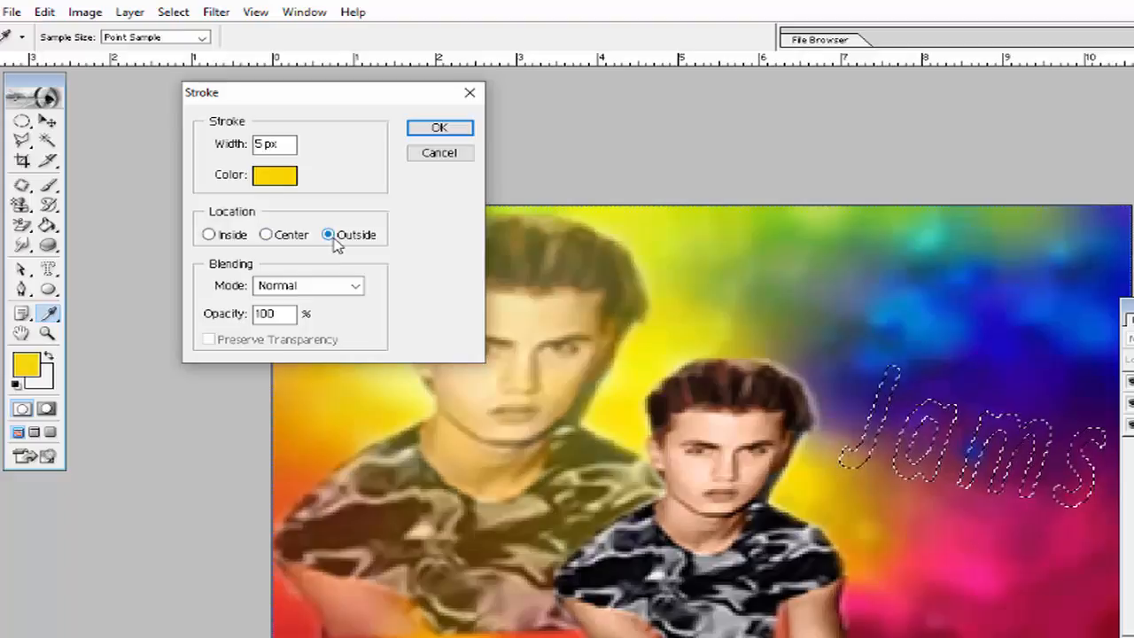
left_click(274, 235)
left_click(470, 131)
key("v")
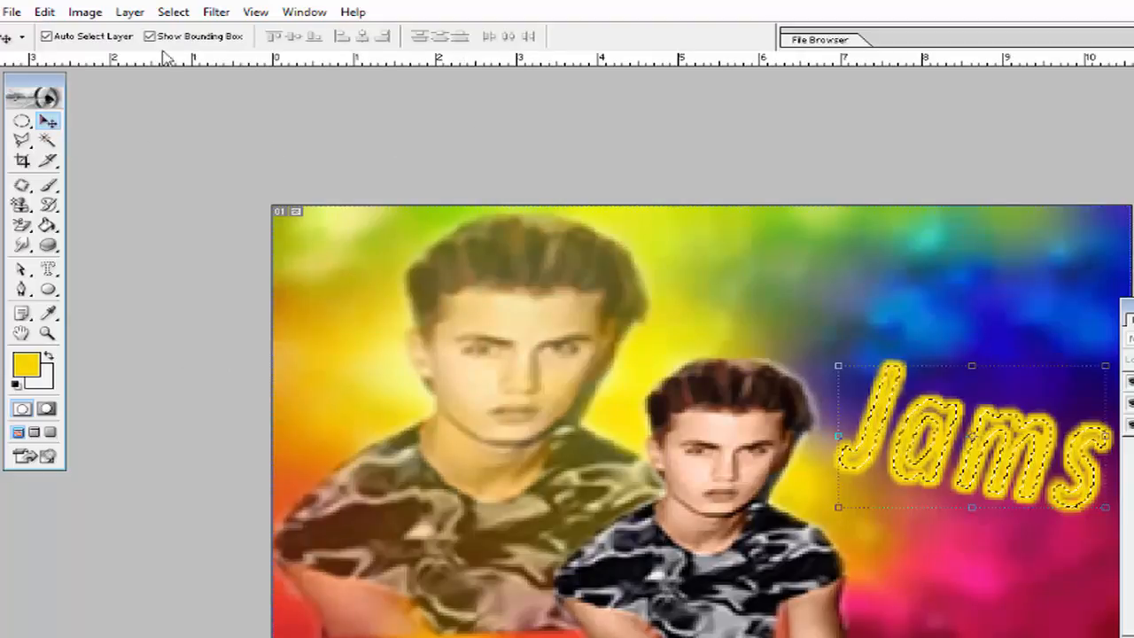
left_click(180, 14)
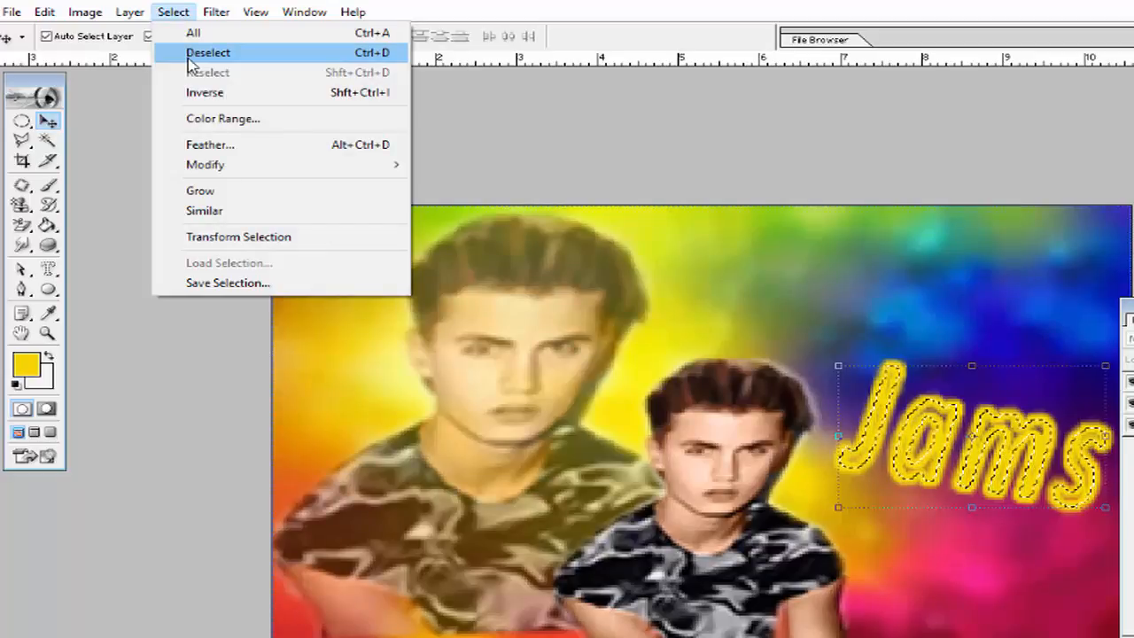
left_click(189, 56)
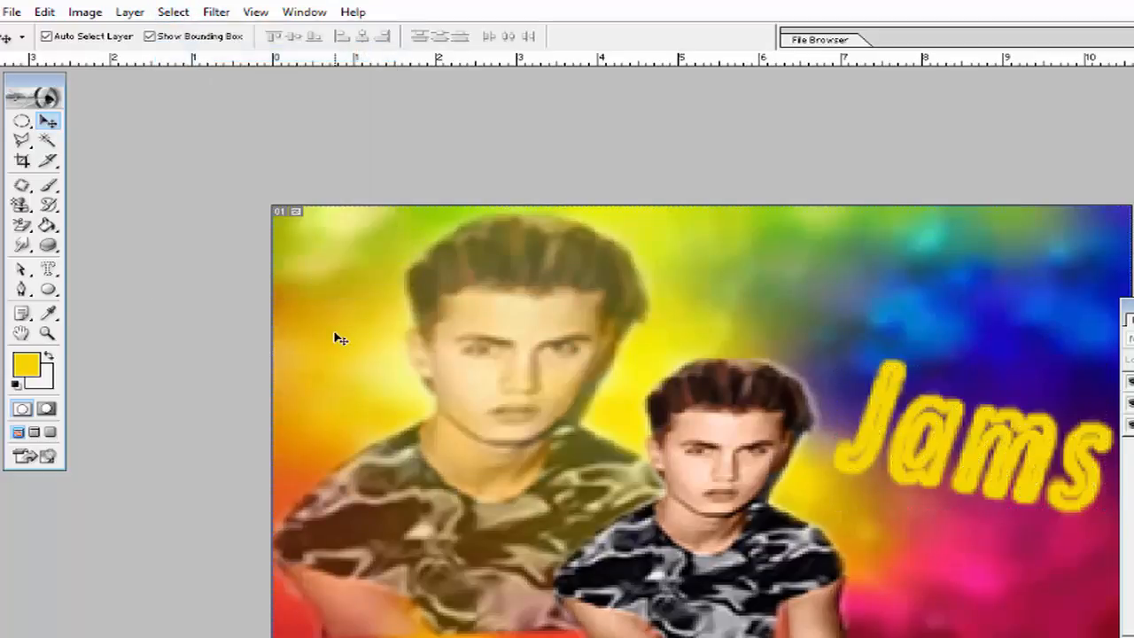